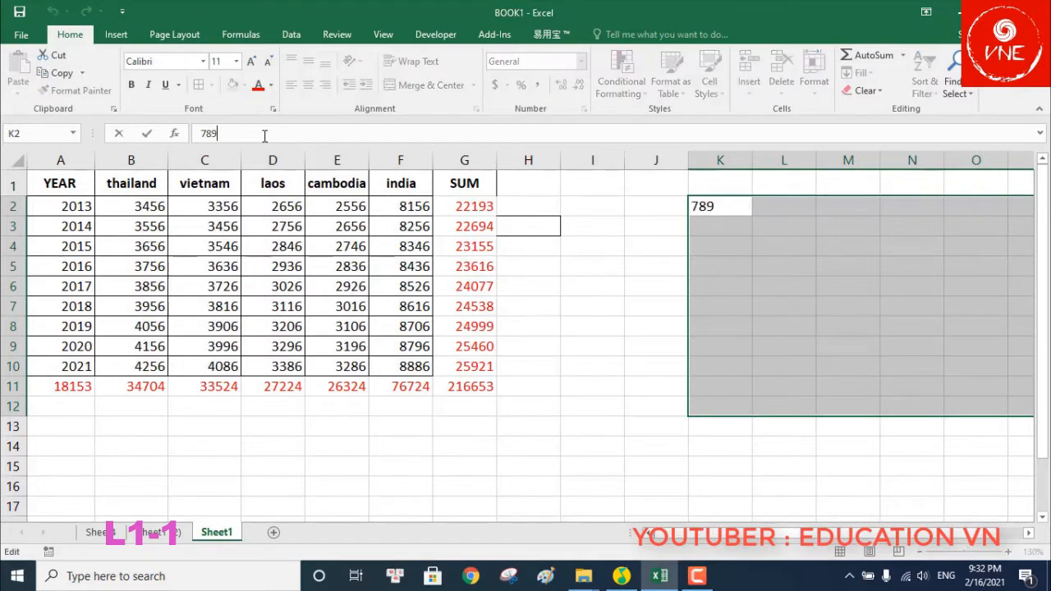
Step: Fill every cell of the selected range starting at K2 with 789
key("ctrl+Return")
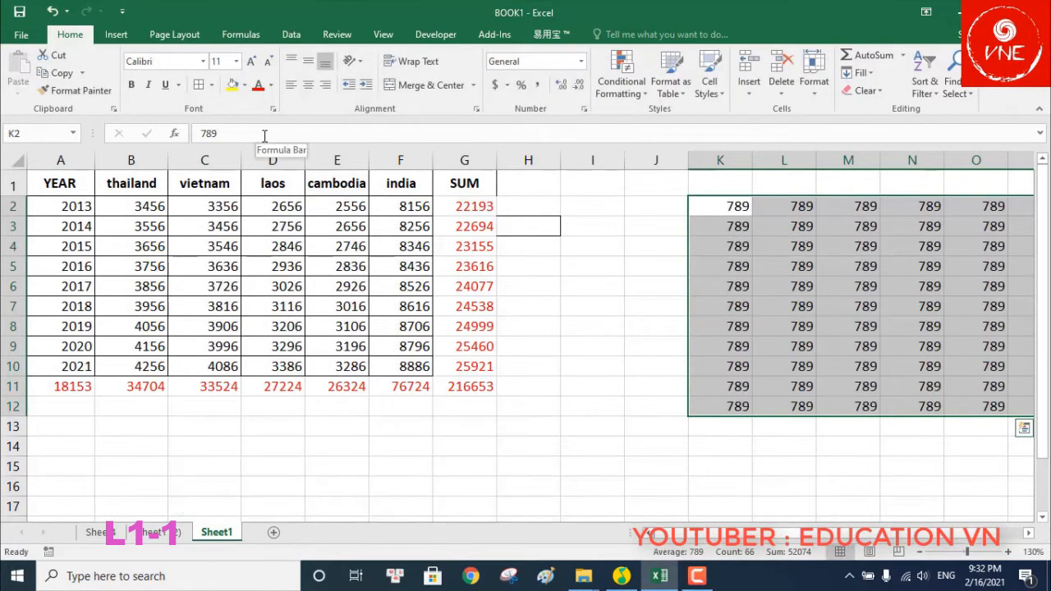
left_click(377, 453)
Step: Insert a default column chart from the vietnam data in C1:C11, and delete it
left_click_drag(206, 184, 222, 383)
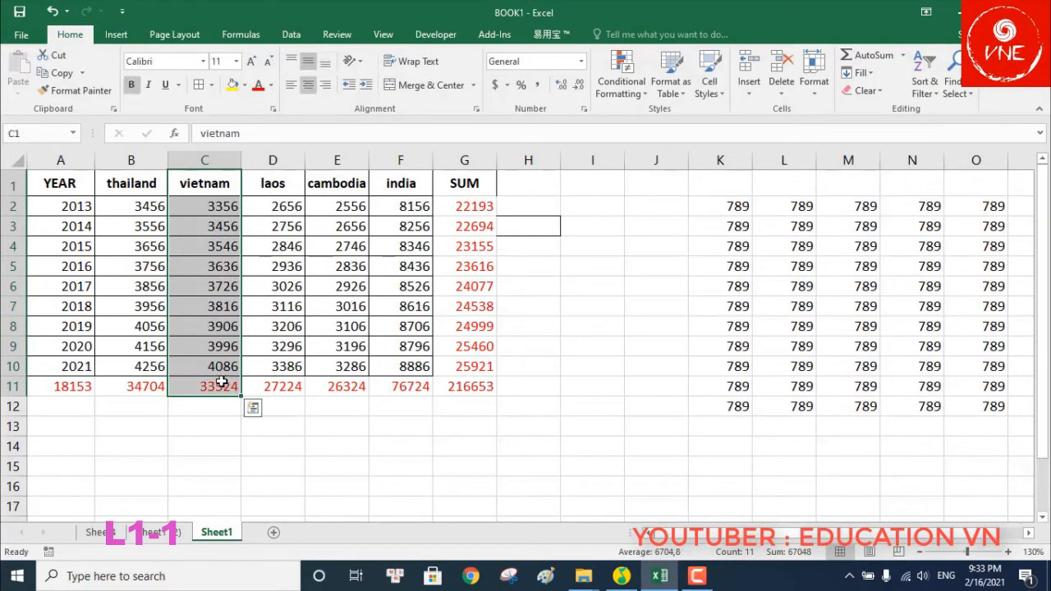
key("alt+F1")
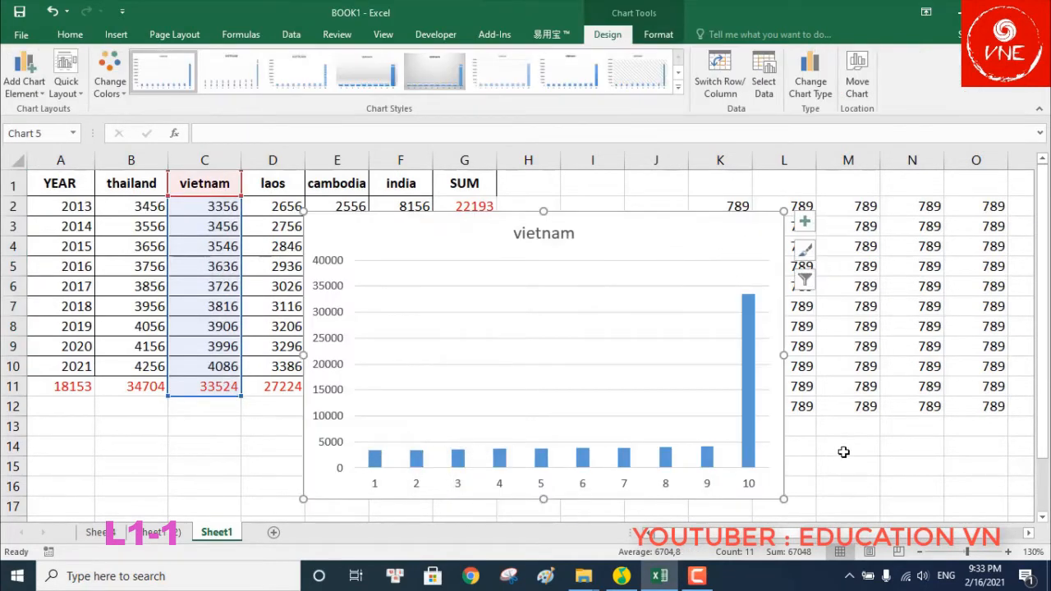
key("Delete")
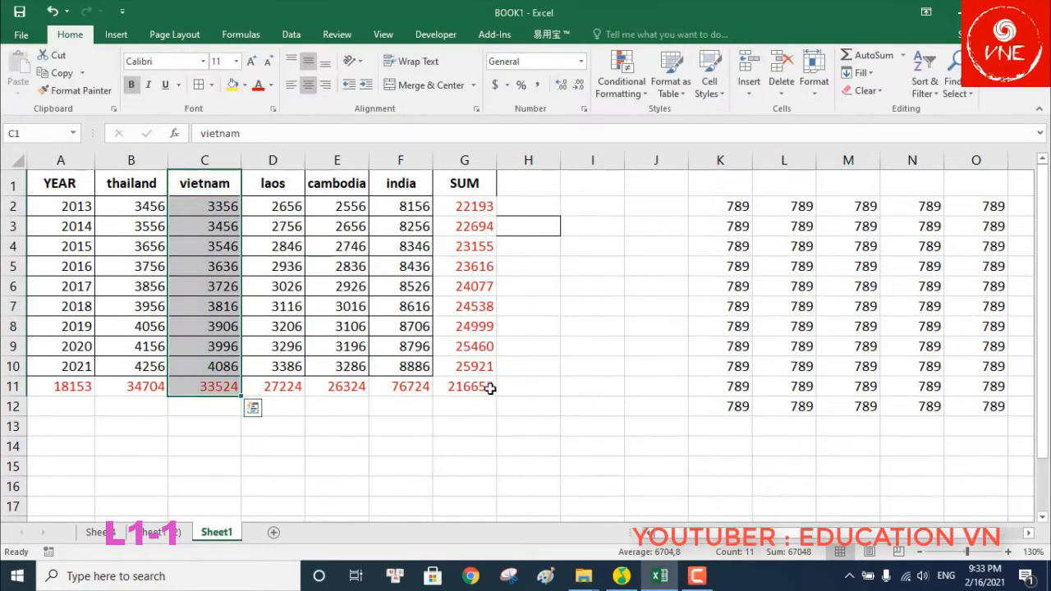
left_click(507, 388)
Step: Format the thailand values B2:B11 as numbers with thousands separators and two decimals, and the vietnam values C2:C11 as dollar currency
left_click_drag(134, 210, 149, 379)
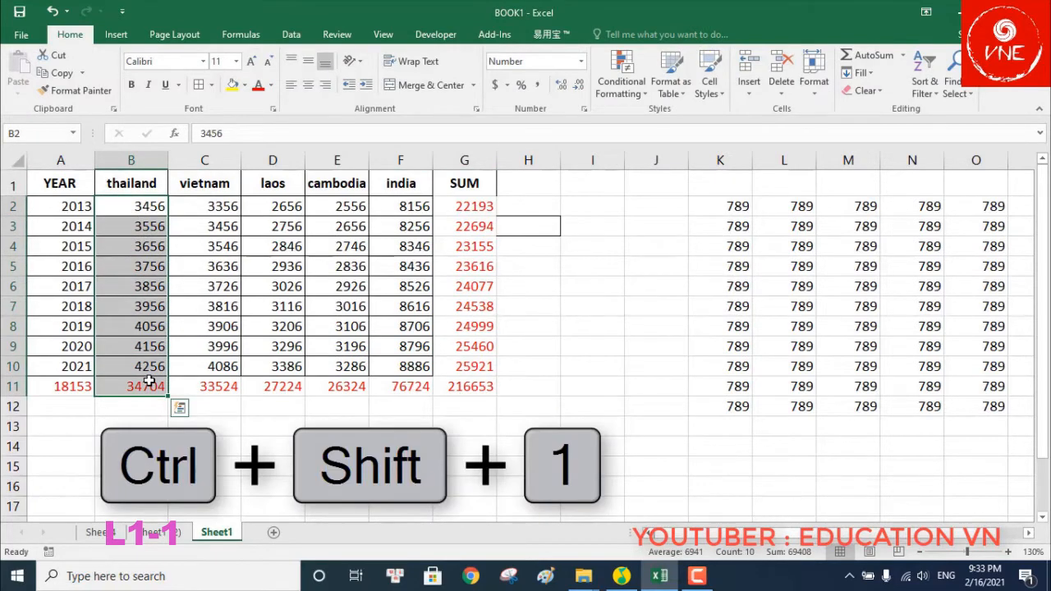
key("ctrl+shift+1")
left_click_drag(201, 210, 226, 388)
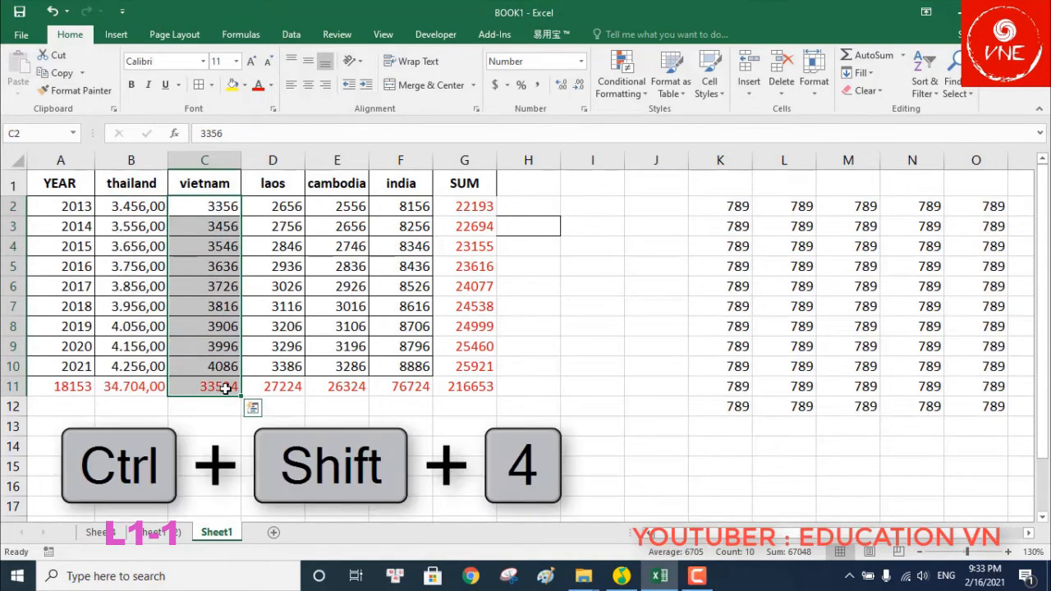
key("ctrl+shift+4")
Step: Format the laos values D2:D11 as percentages and the cambodia values E2:E11 in scientific notation
left_click_drag(287, 209, 293, 388)
key("ctrl+shift+5")
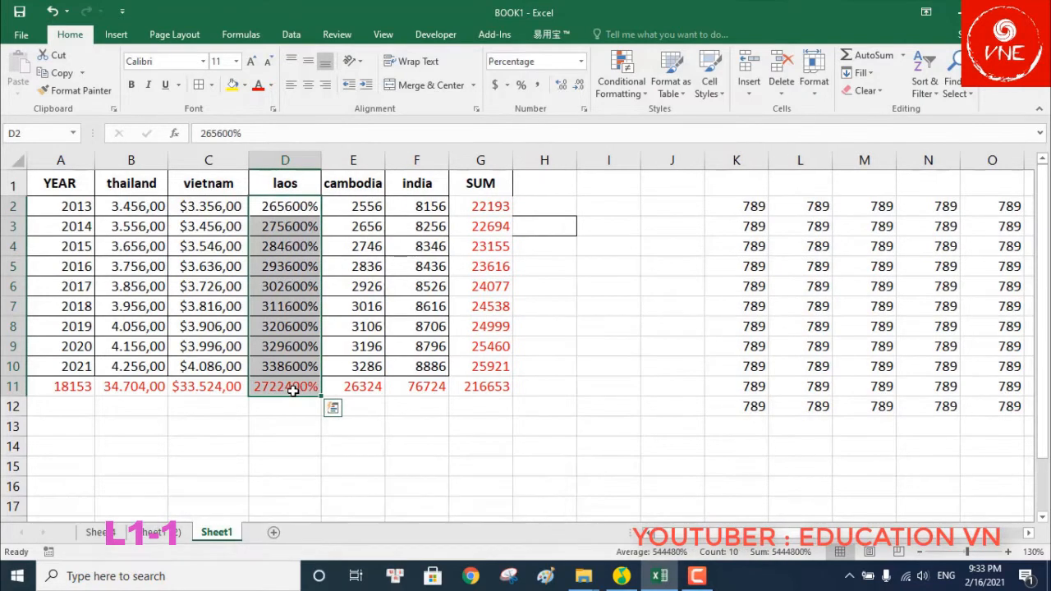
left_click_drag(372, 205, 384, 371)
key("ctrl+shift+6")
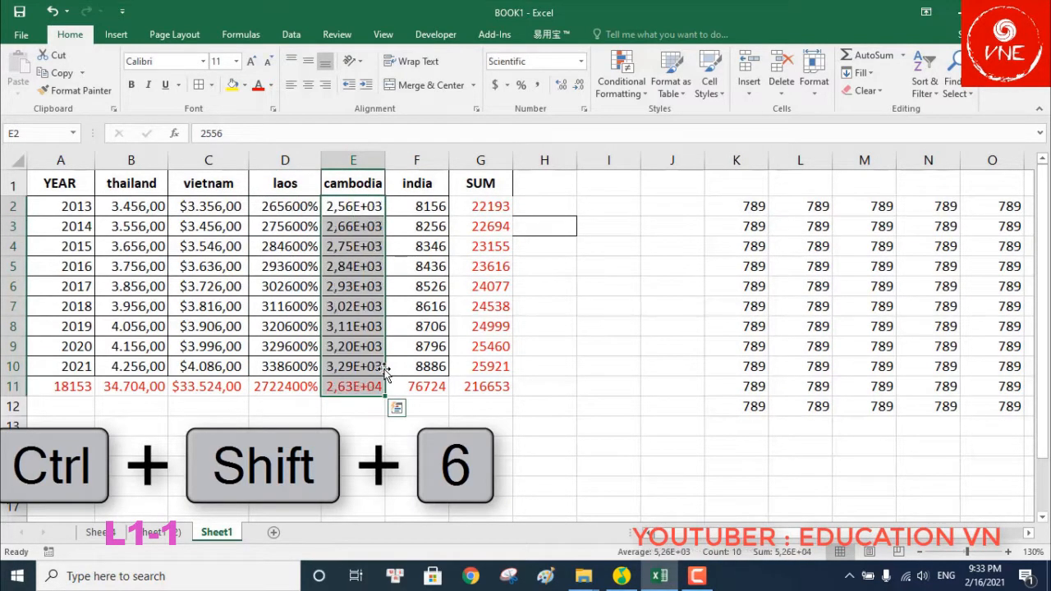
left_click(608, 373)
Step: Choose the custom number format 0 for the range A1:G12
left_click_drag(63, 184, 480, 410)
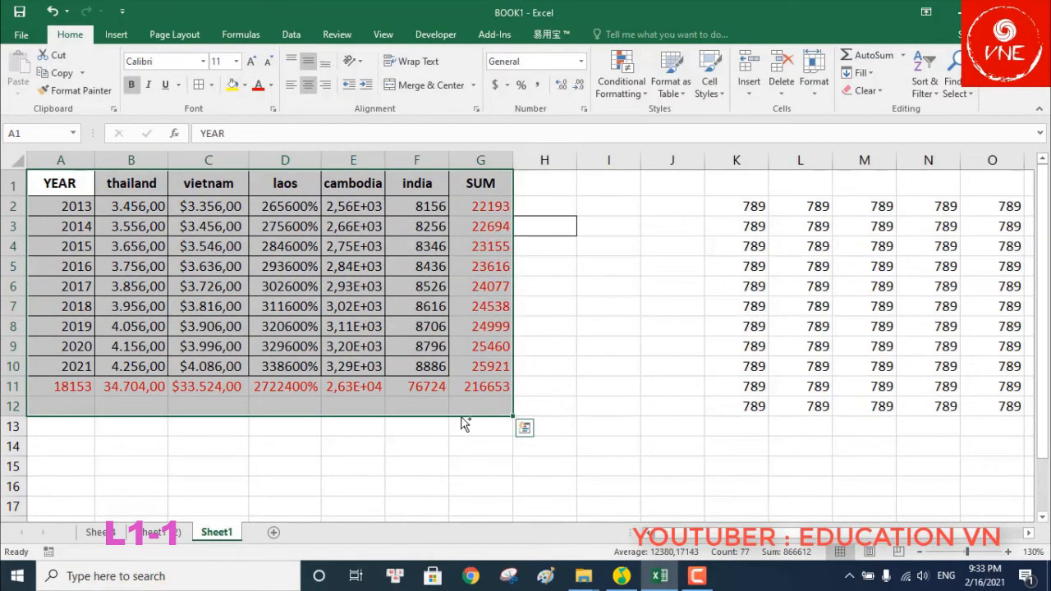
key("ctrl+1")
left_click(451, 317)
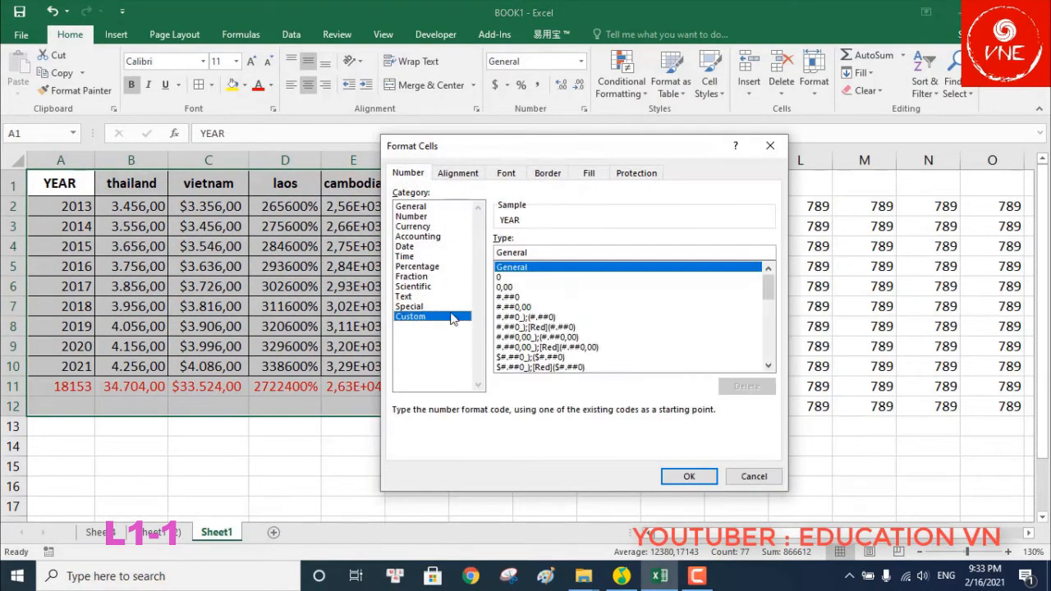
left_click(503, 277)
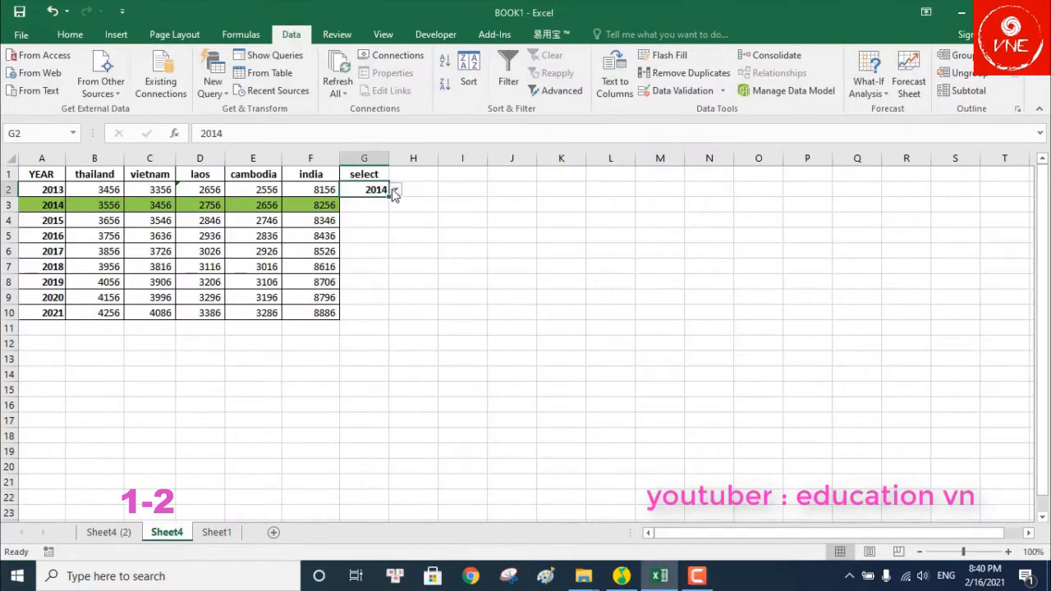
Step: Test the row highlighting on Sheet4 by choosing 2016, 2021, 2014 and 2019 in turn from the year dropdown in G2
left_click(395, 190)
left_click(365, 222)
left_click(395, 189)
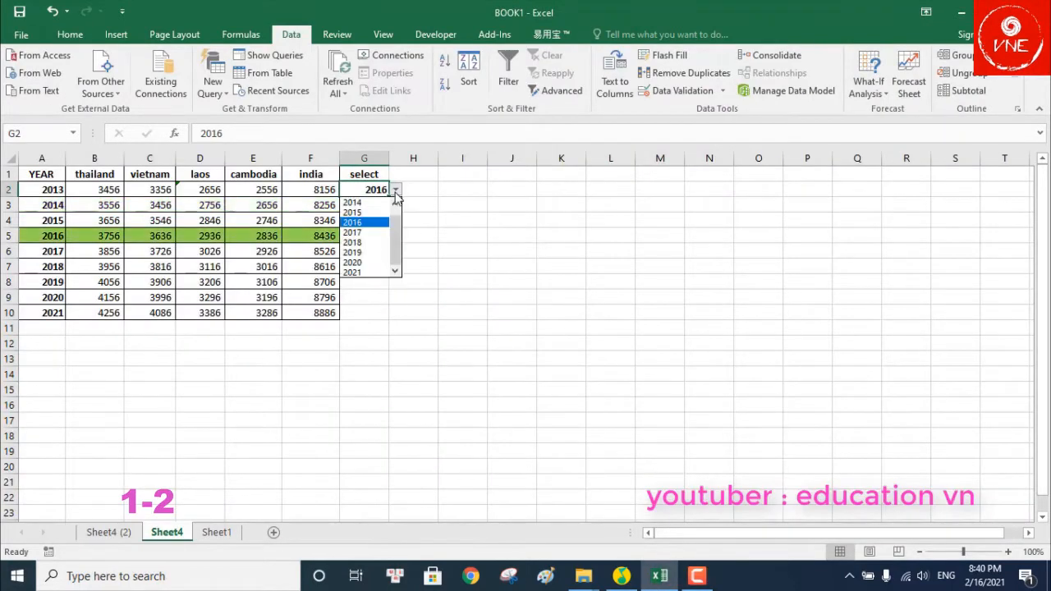
left_click(371, 273)
left_click(395, 190)
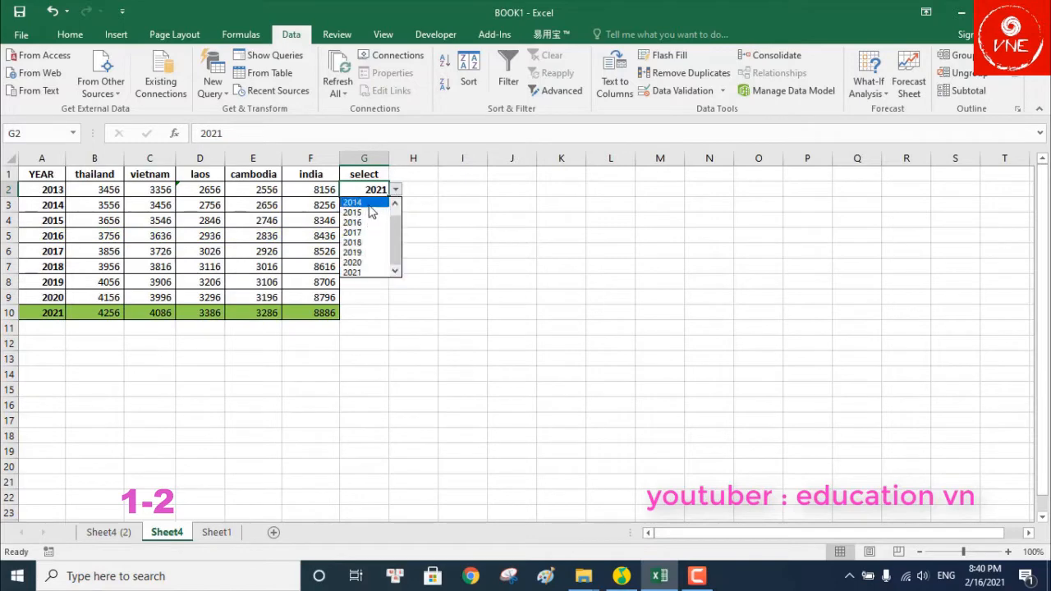
left_click(369, 207)
left_click(395, 189)
left_click(364, 250)
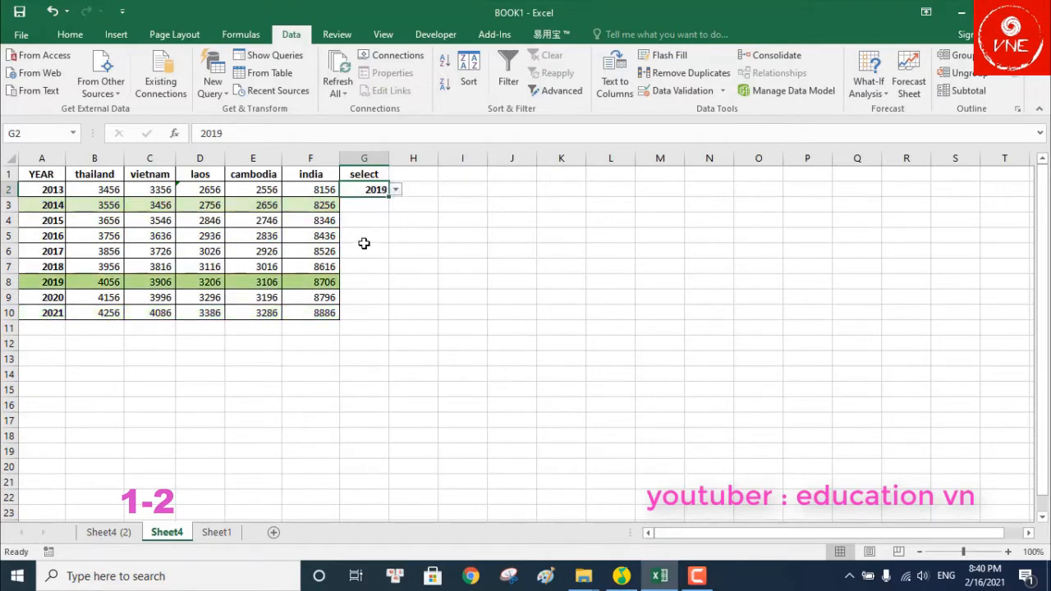
Step: Choose 2013 from the year dropdown in G2 on Sheet4
left_click(395, 190)
left_click(376, 251)
left_click(397, 191)
left_click_drag(398, 228, 394, 199)
left_click(372, 203)
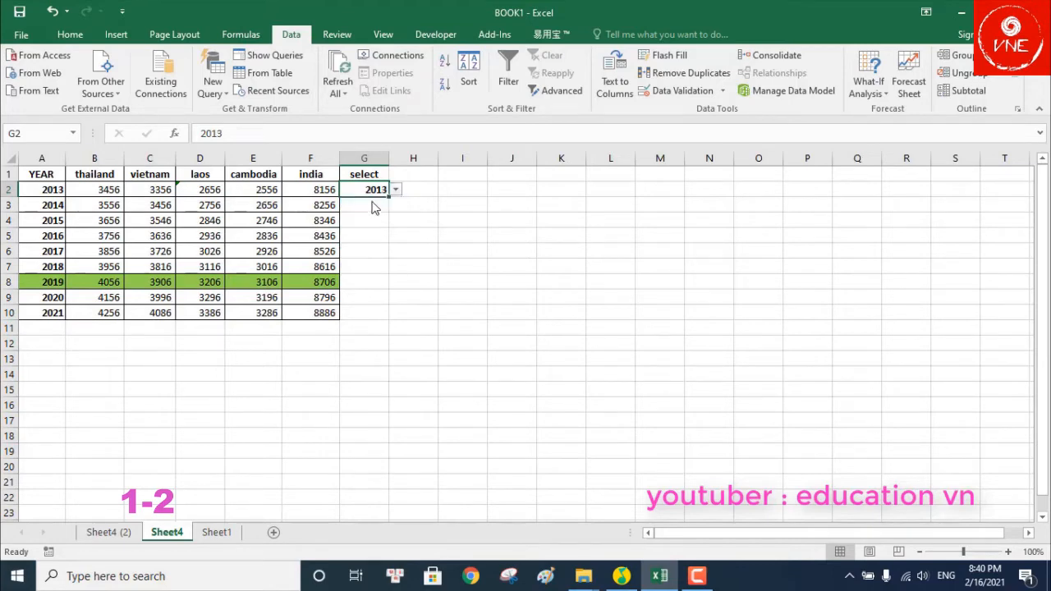
left_click(457, 266)
left_click(279, 268)
left_click(397, 193)
left_click(386, 190)
left_click(598, 245)
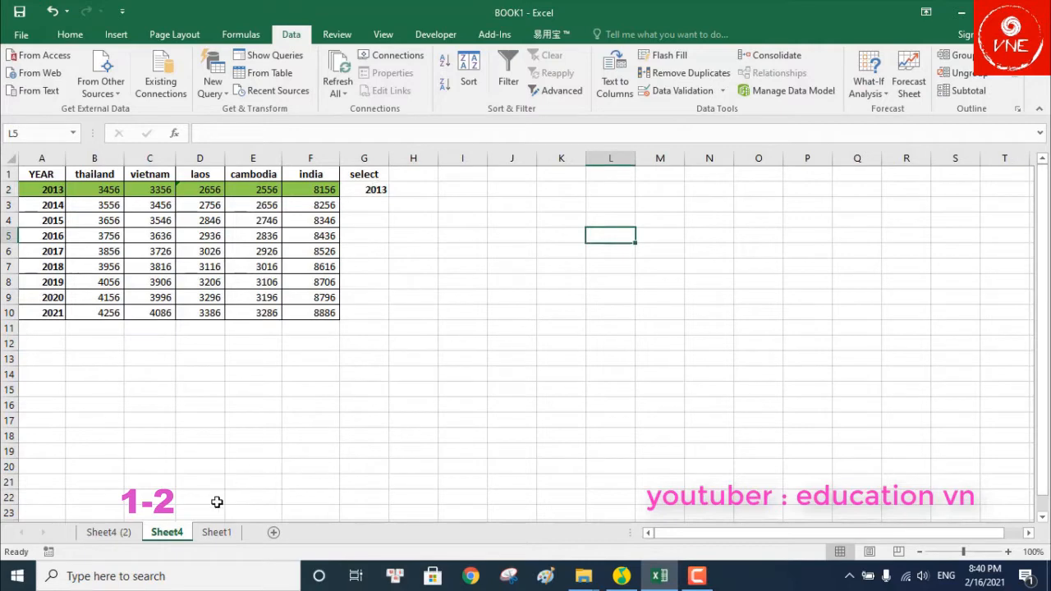
Step: On Sheet4 (2), add list data validation to the cell under the select heading, G2, with source =$A$2:$A$10
left_click(105, 532)
left_click(462, 388)
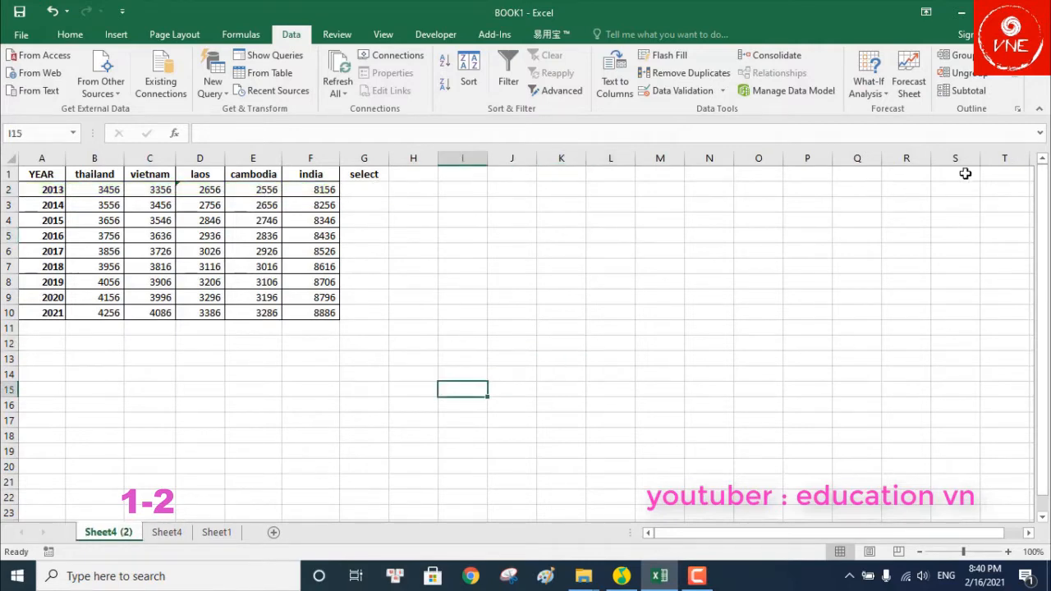
left_click(368, 190)
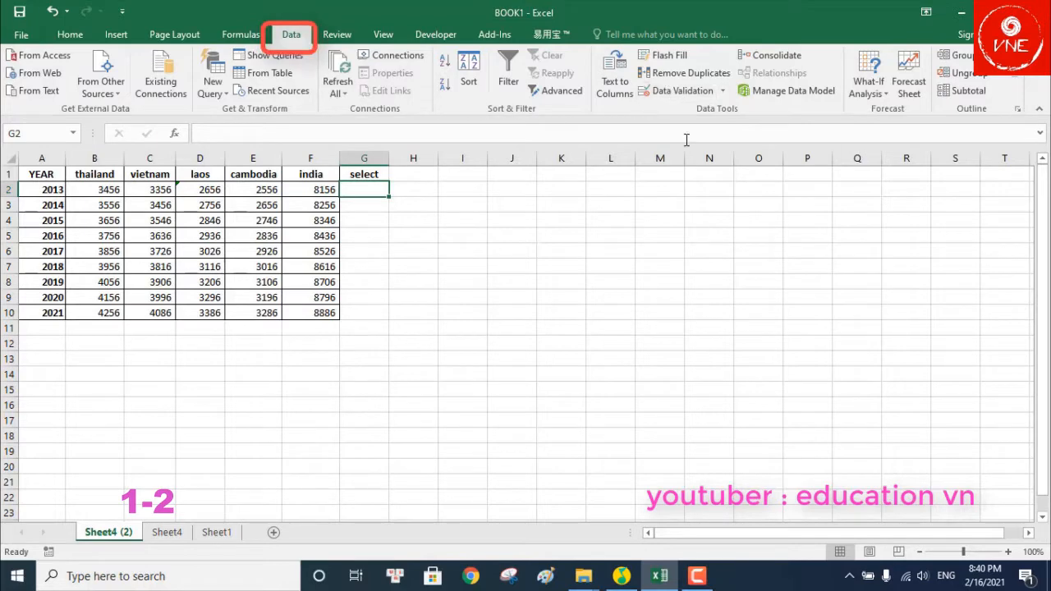
left_click(684, 90)
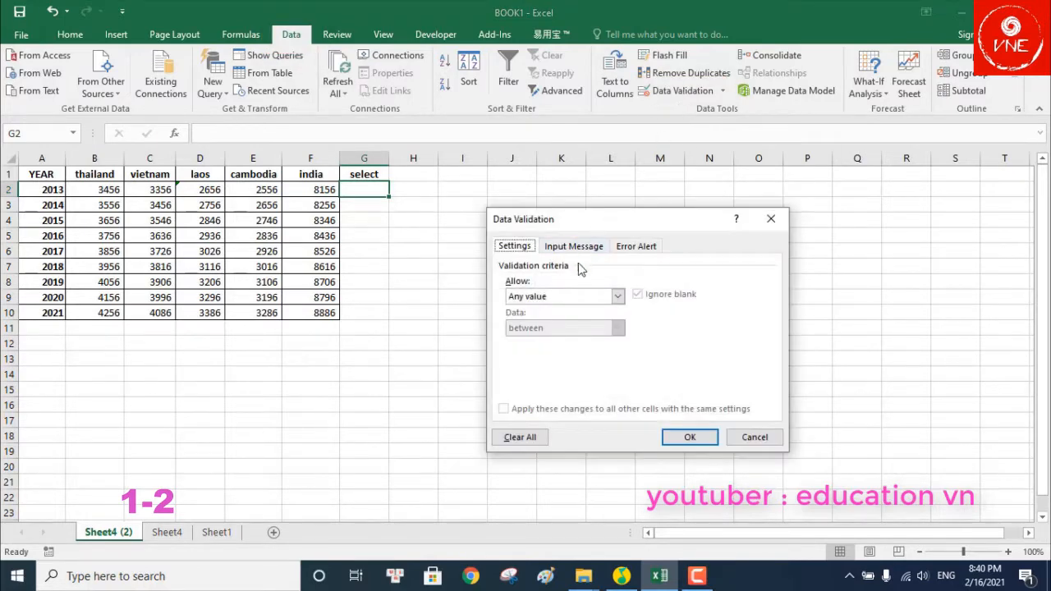
left_click(581, 297)
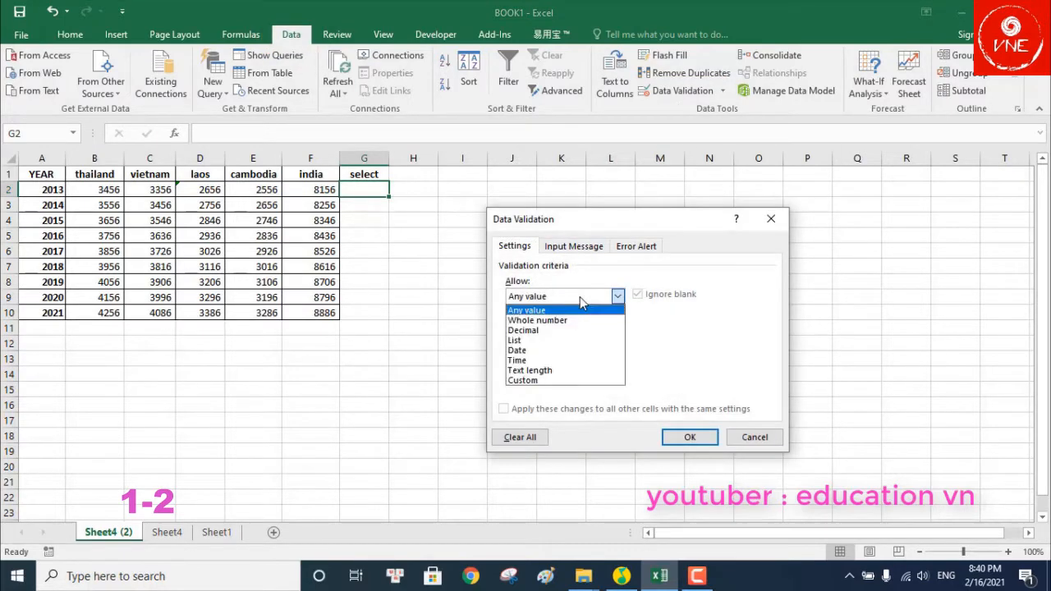
left_click(539, 341)
left_click(707, 359)
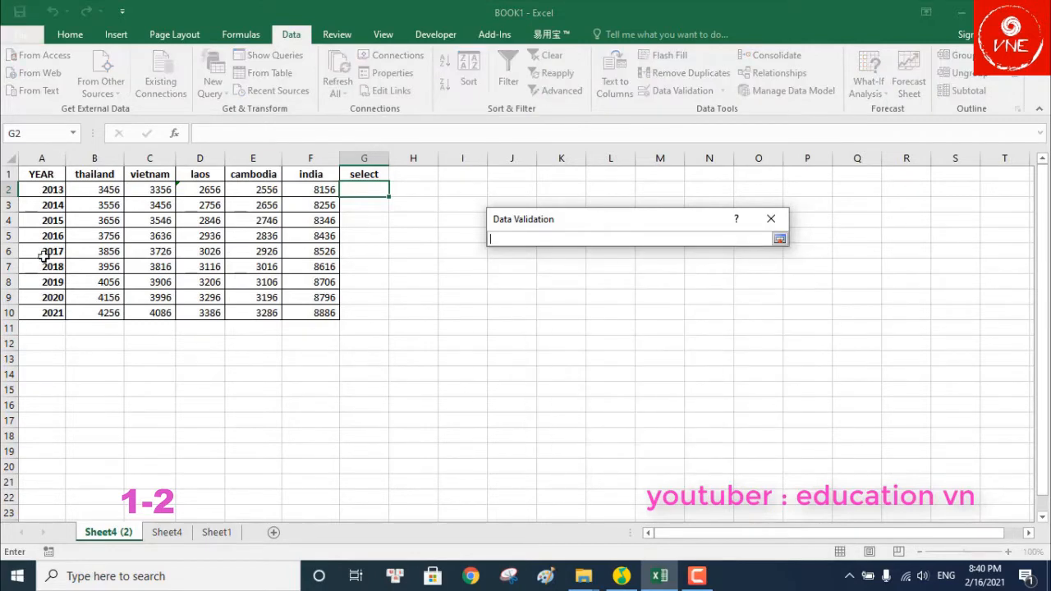
left_click_drag(43, 191, 45, 311)
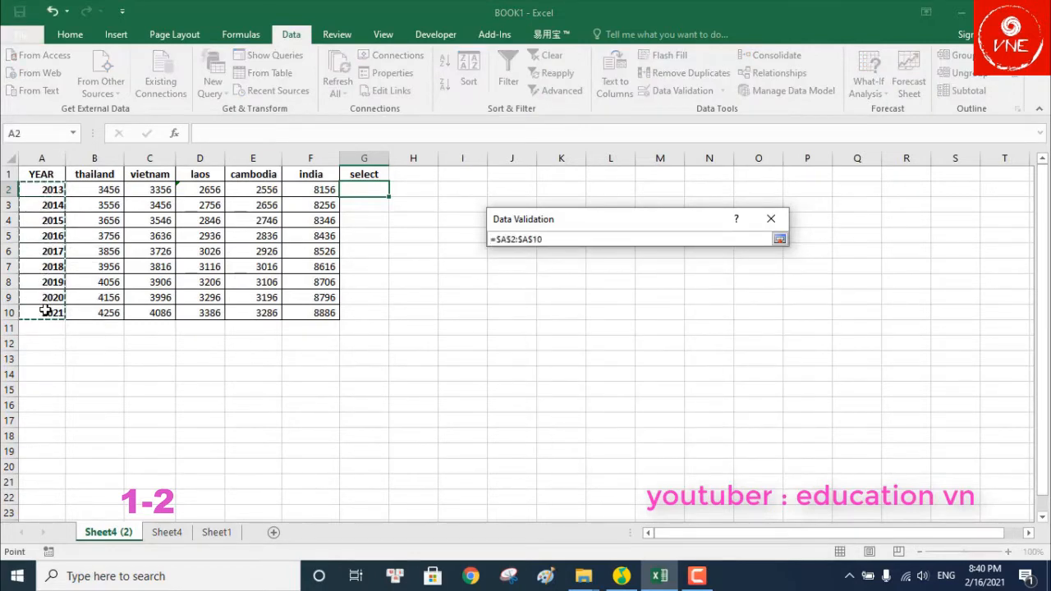
key("Return")
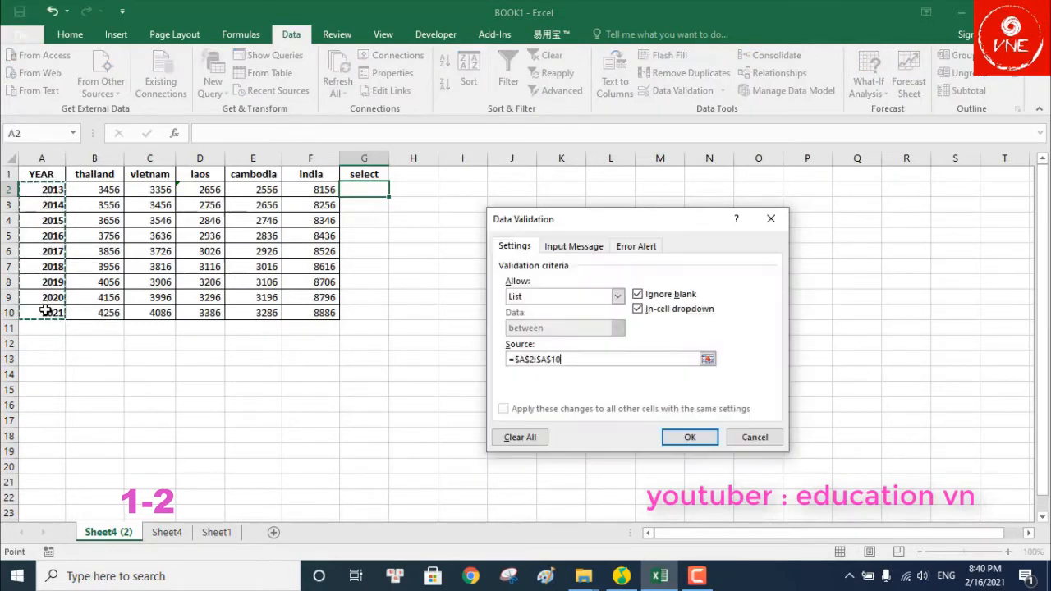
left_click(693, 443)
left_click(540, 344)
Step: Try the new dropdown in G2 with several years and leave it set to 2016
left_click(392, 194)
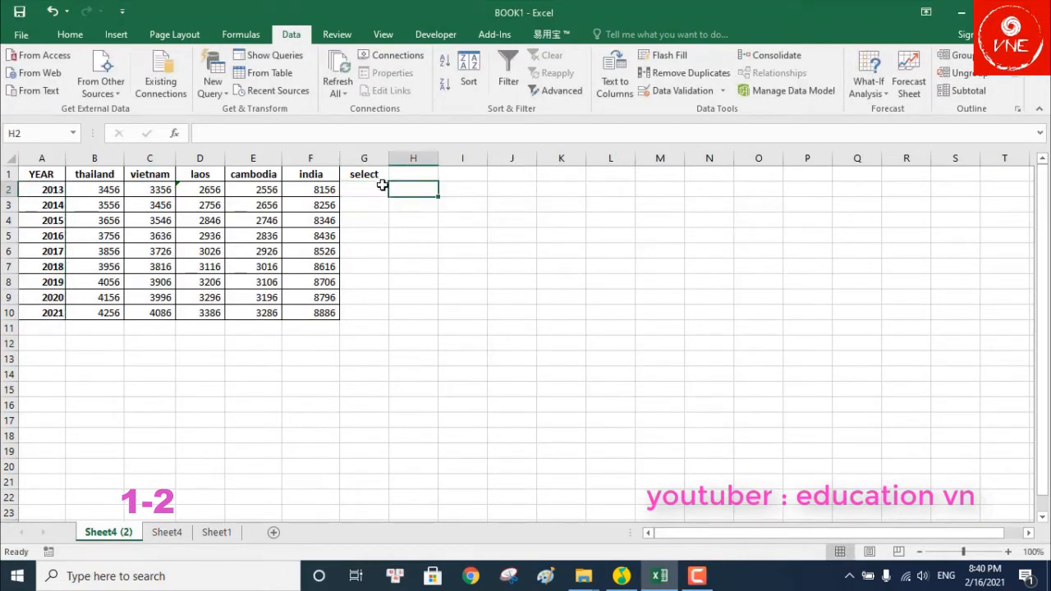
left_click(383, 188)
left_click(394, 191)
left_click(363, 232)
left_click(396, 191)
left_click(363, 203)
left_click(395, 191)
left_click(364, 219)
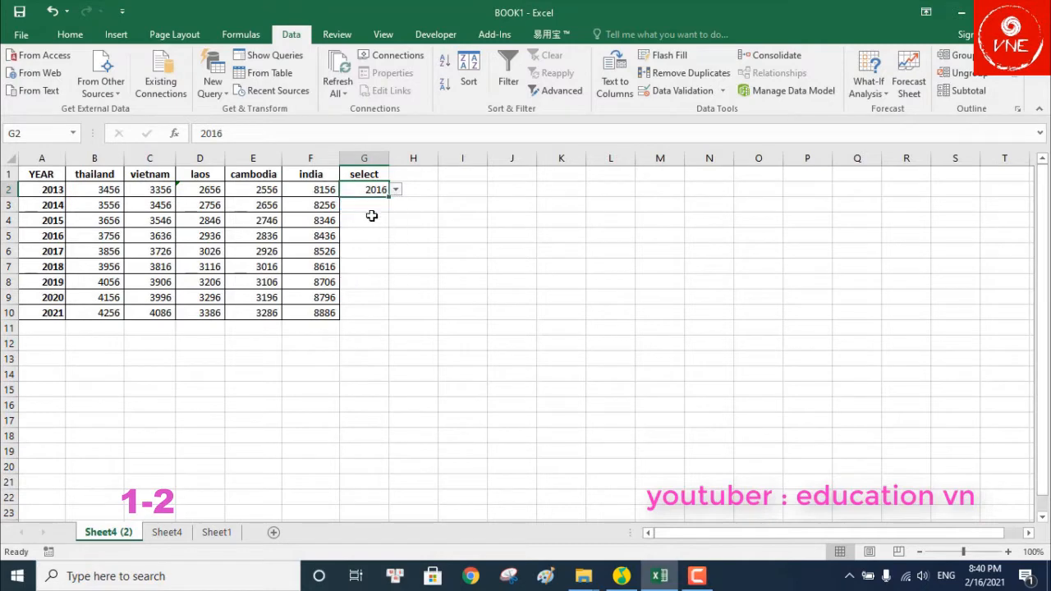
left_click(408, 204)
left_click(657, 327)
Step: Create a formula-based conditional formatting rule for the table A1:F10 using =$A1=$G$2
left_click_drag(33, 173, 334, 314)
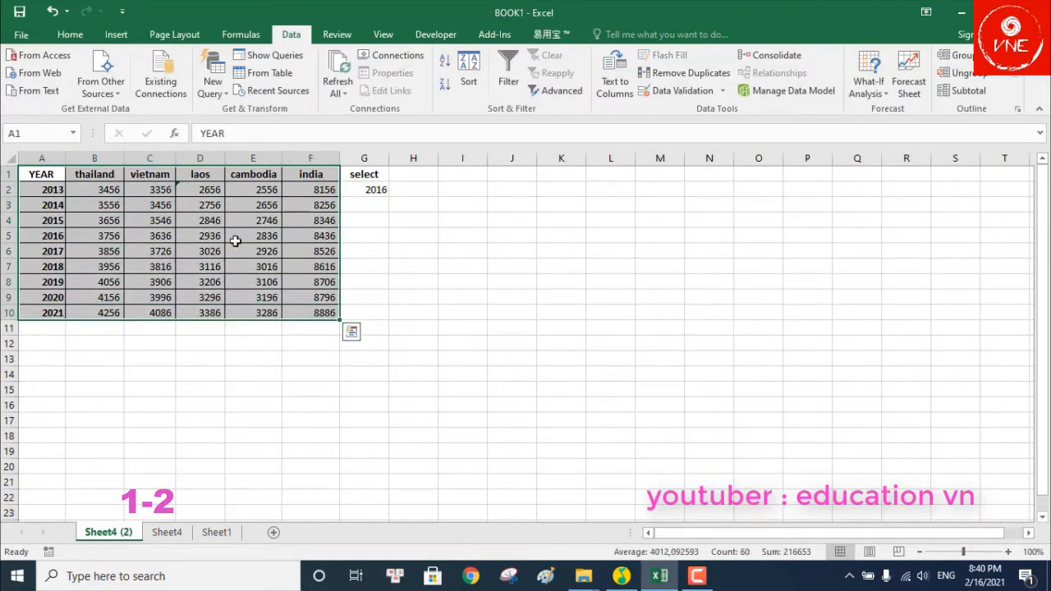
left_click(70, 35)
left_click(628, 88)
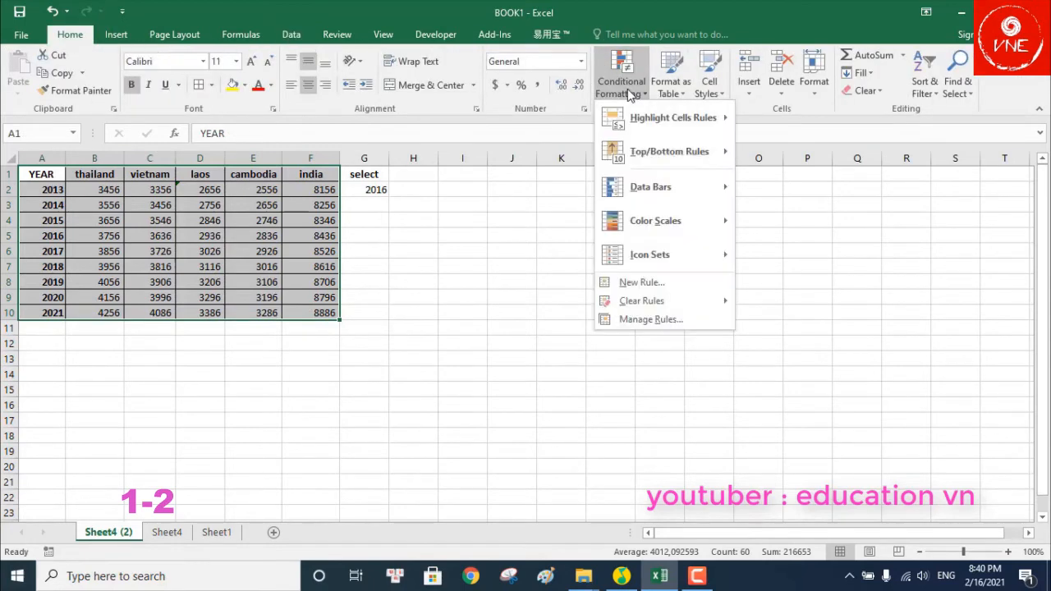
left_click(660, 282)
left_click(527, 323)
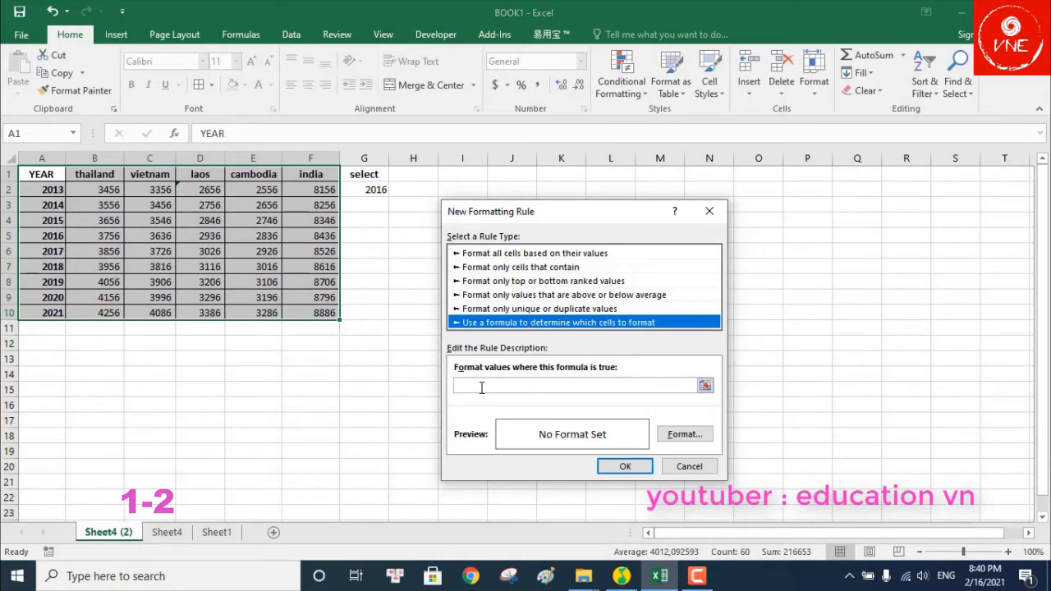
left_click(484, 384)
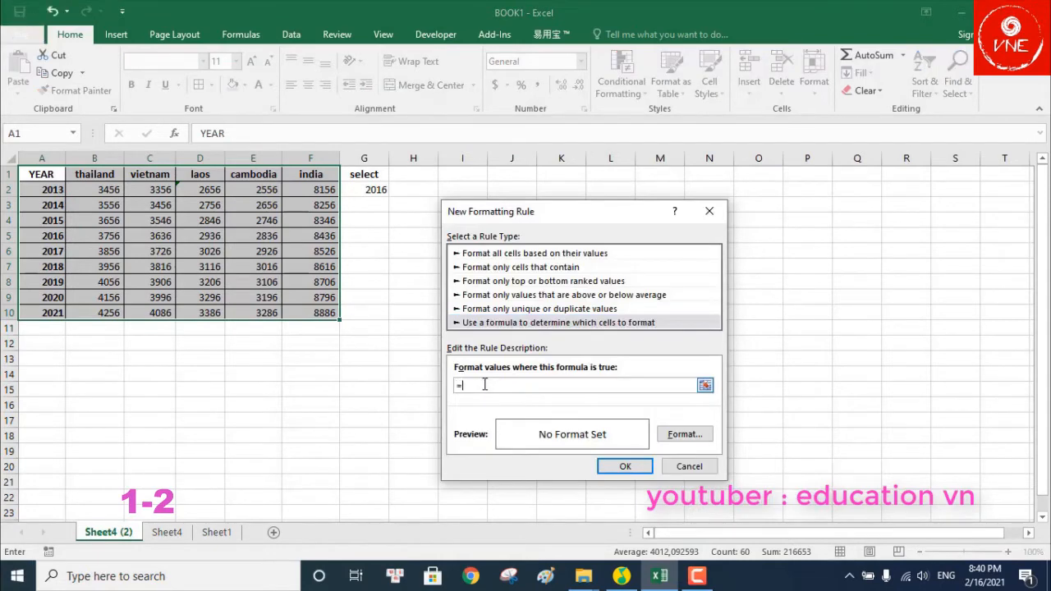
left_click(51, 175)
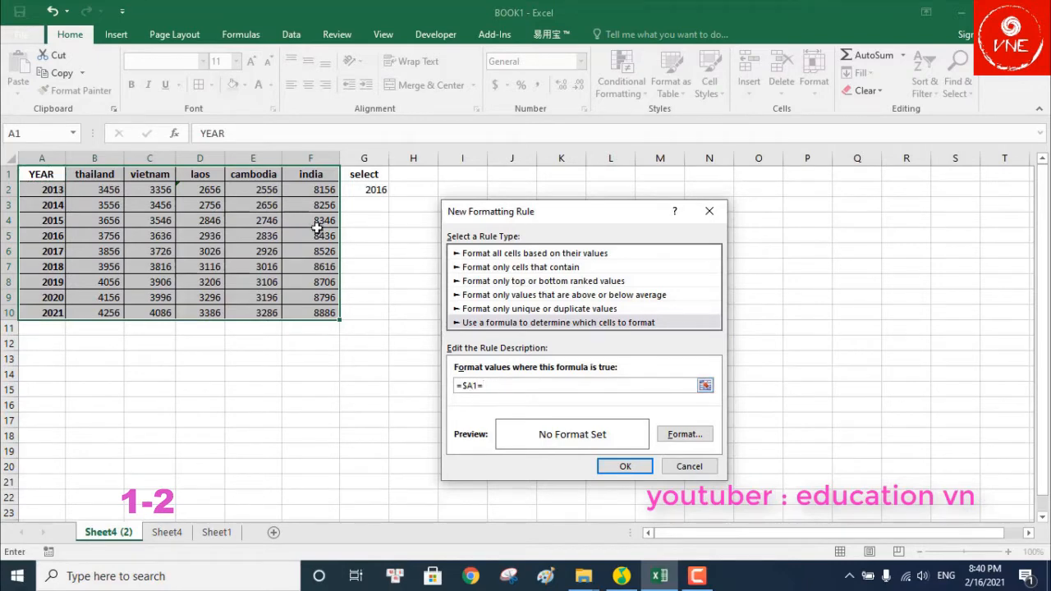
left_click(384, 191)
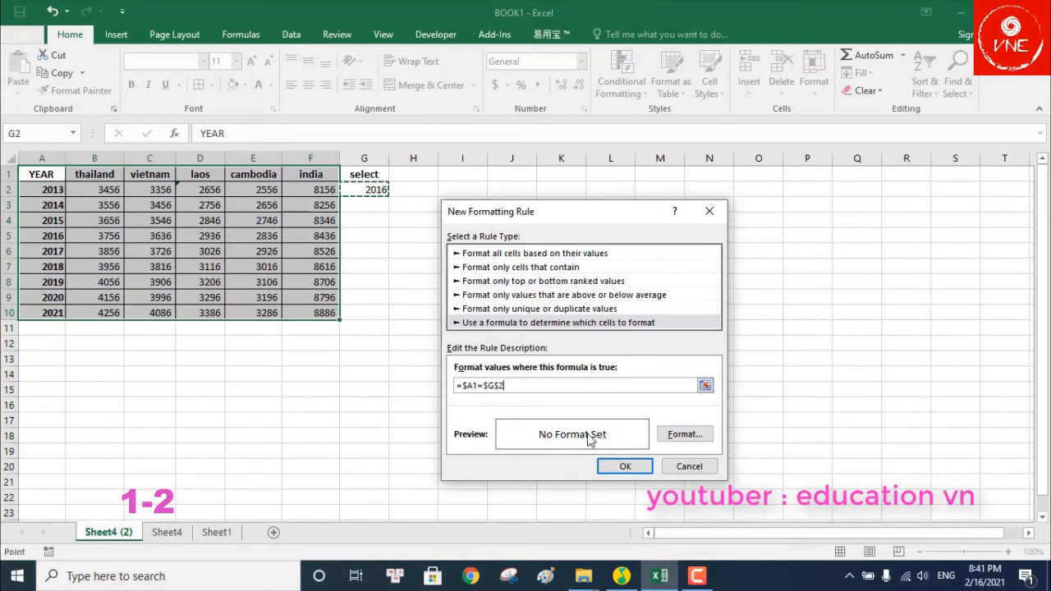
Step: Give the conditional formatting rule a light green fill and apply it to the table
left_click(681, 436)
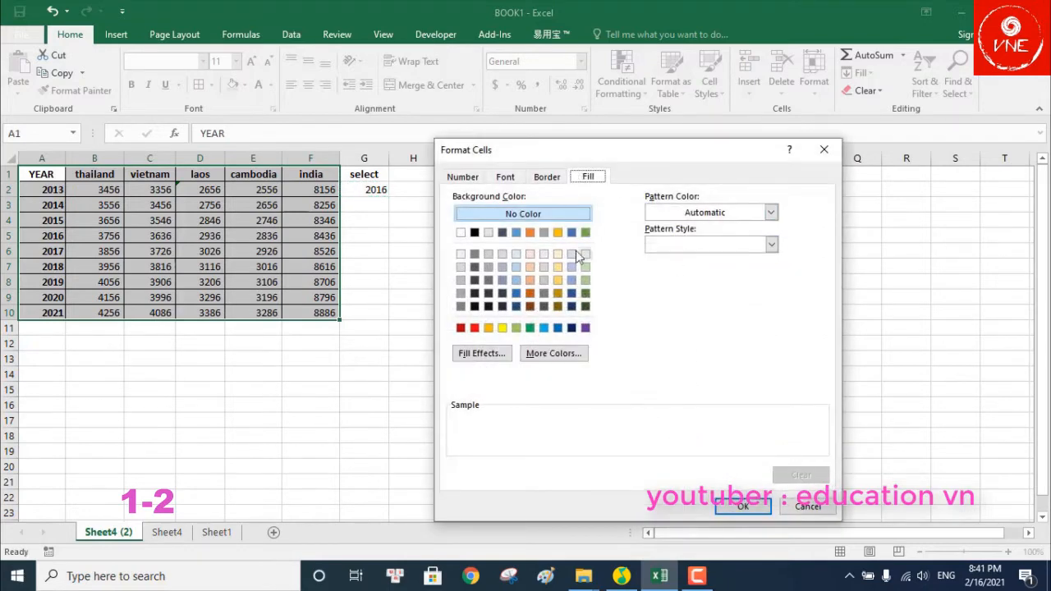
left_click(516, 329)
left_click(742, 506)
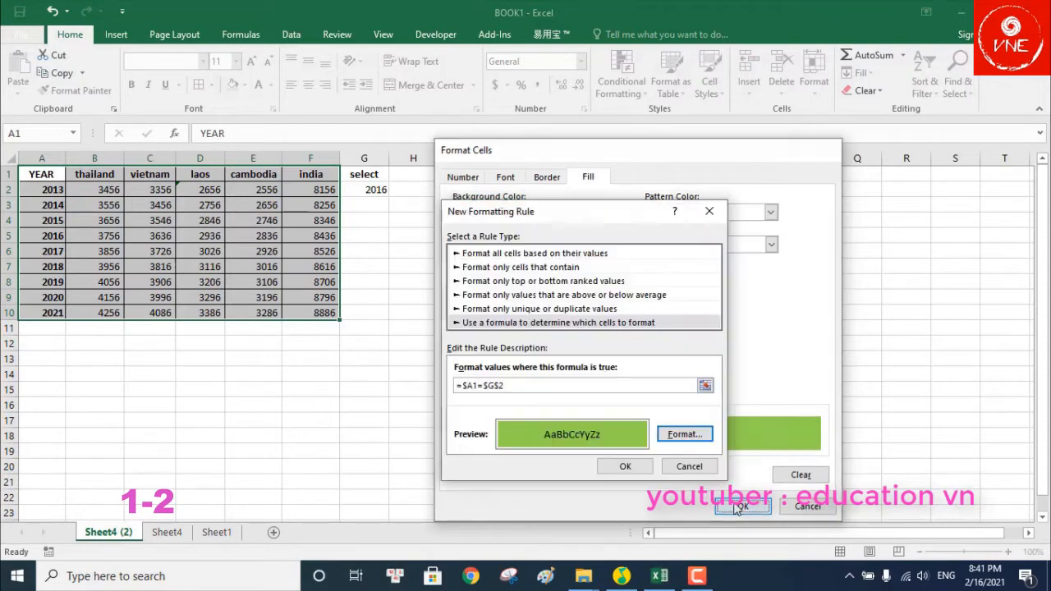
left_click(638, 467)
left_click(507, 367)
Step: Choose 2015 from the dropdown in G2 to test the row highlighting
left_click(373, 191)
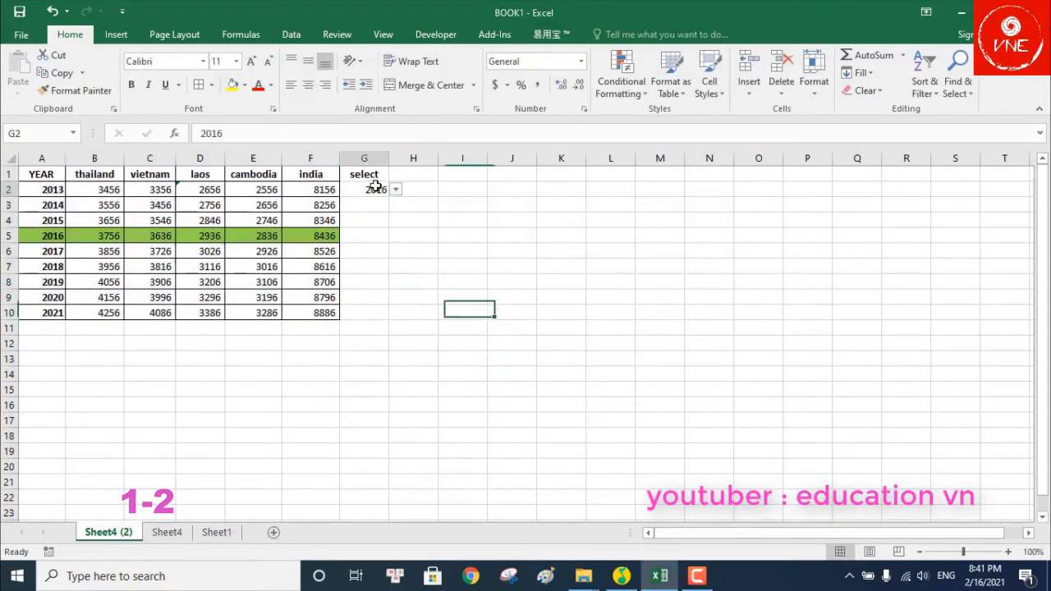
left_click(395, 190)
left_click(375, 216)
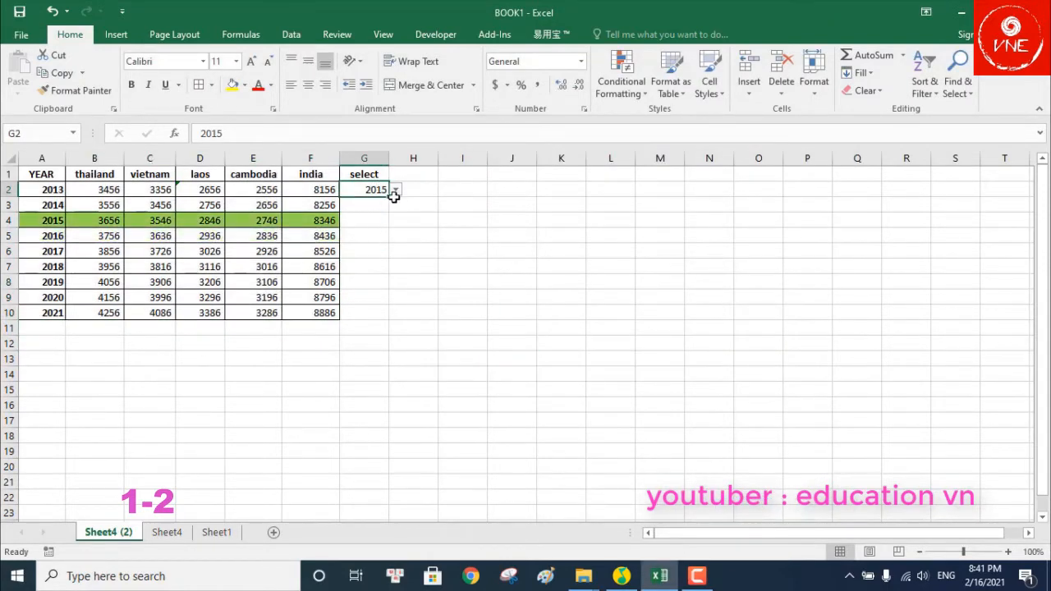
Step: Test the row highlighting with other years from the G2 dropdown, including 2018, and leave it set to 2020
left_click(395, 189)
left_click(364, 271)
left_click(395, 190)
left_click(371, 243)
left_click(404, 189)
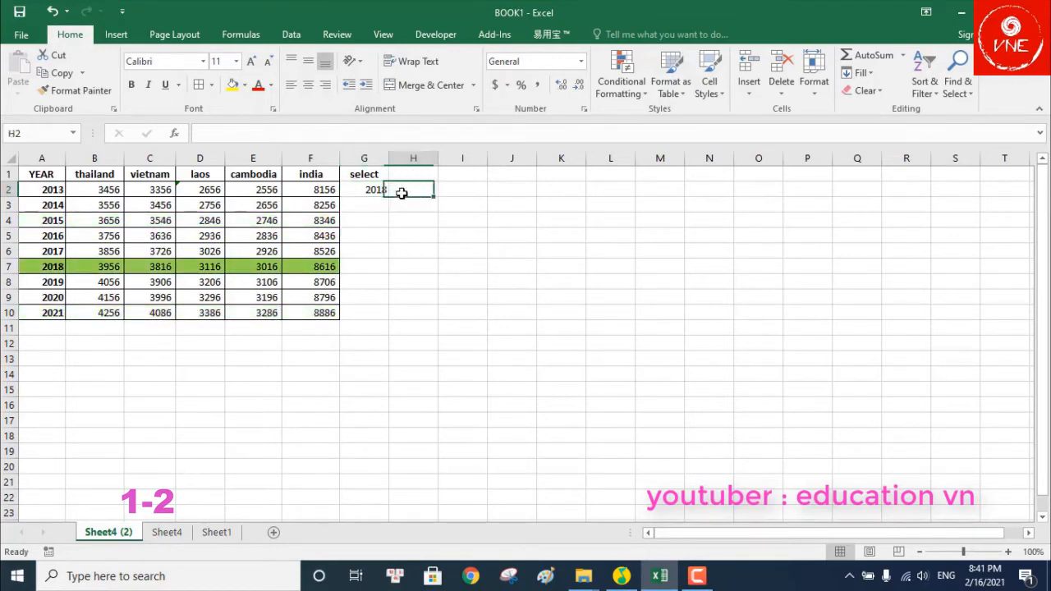
left_click(384, 190)
left_click(395, 190)
left_click(364, 262)
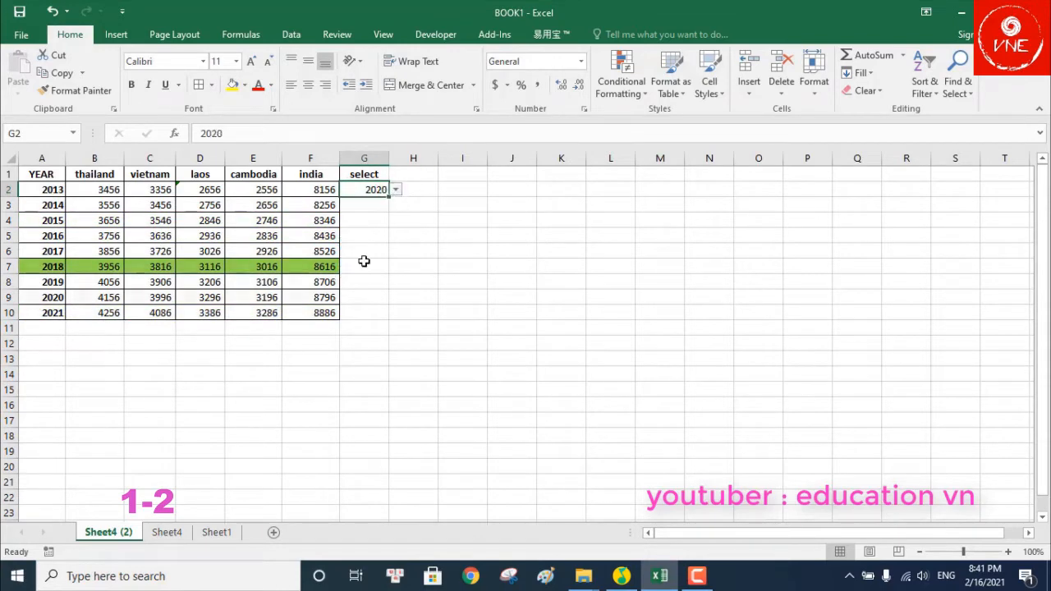
left_click(500, 254)
left_click(696, 575)
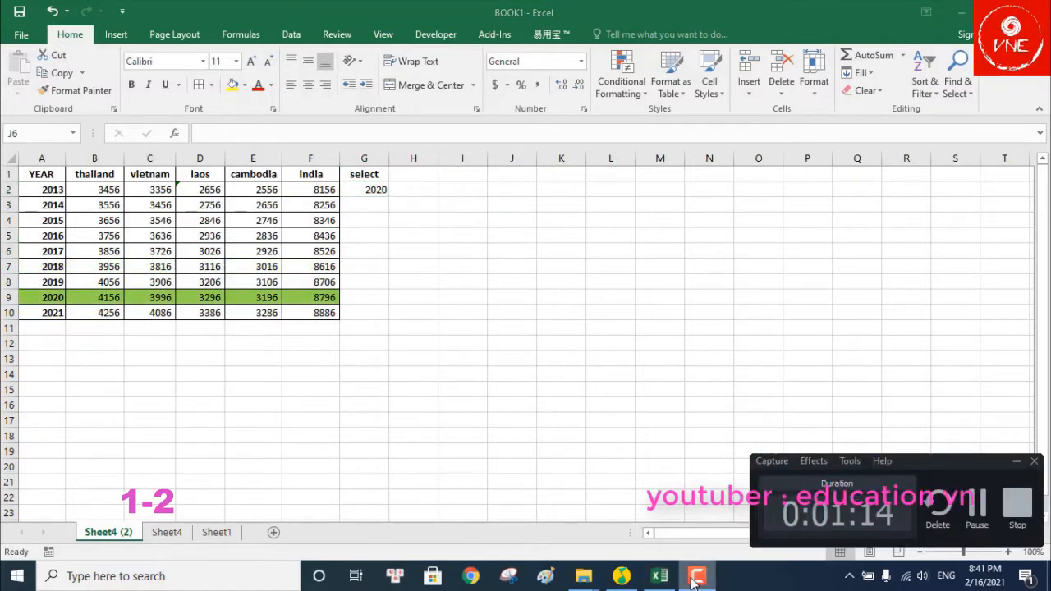
left_click(1006, 511)
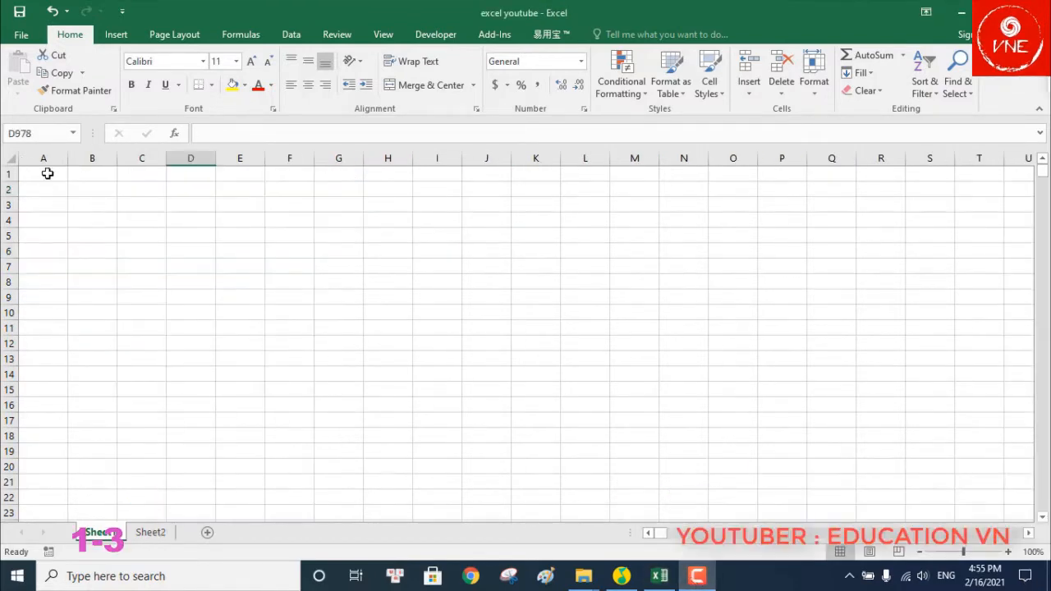
Step: Enter the numbers 1, 2 and 3 in cells A1 to A3
left_click(51, 170)
type("1")
left_click(54, 190)
type("2")
left_click(53, 205)
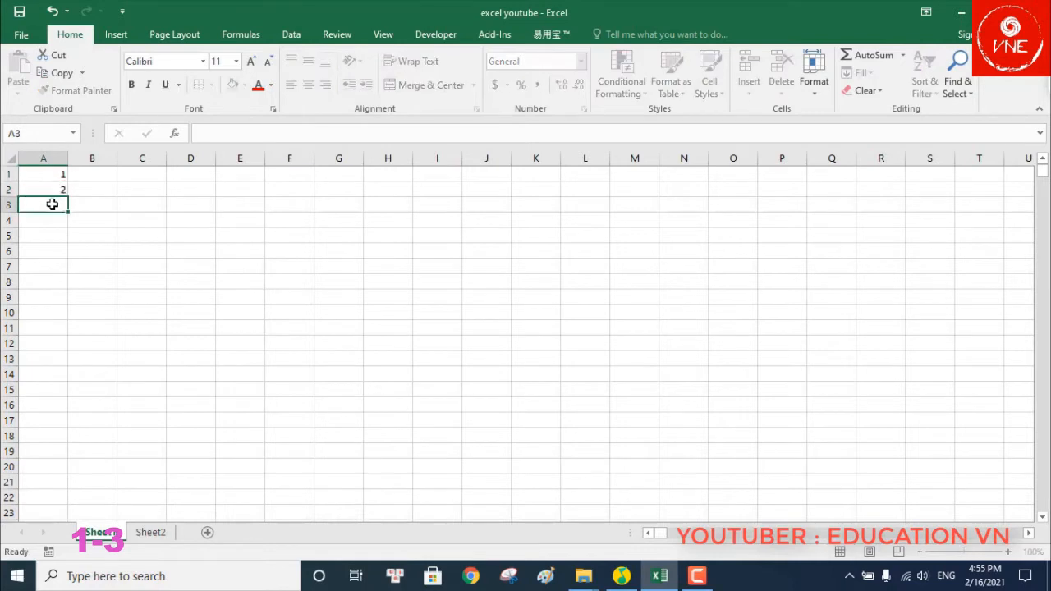
type("3")
left_click(92, 266)
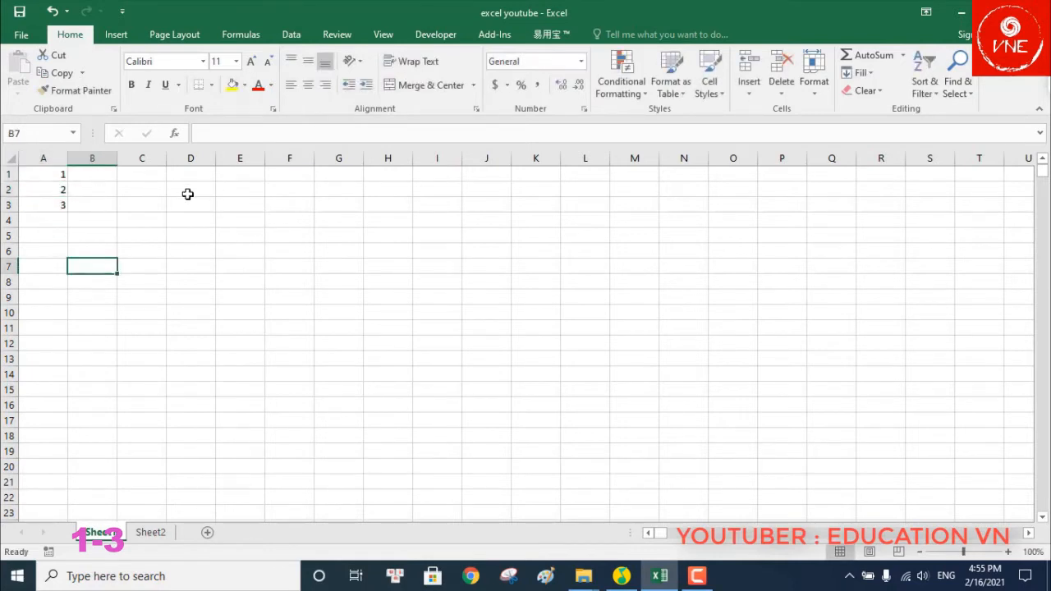
Step: Enter 1 in B1 and the formula =B1+1 in B2
left_click(114, 173)
type("1")
left_click(99, 192)
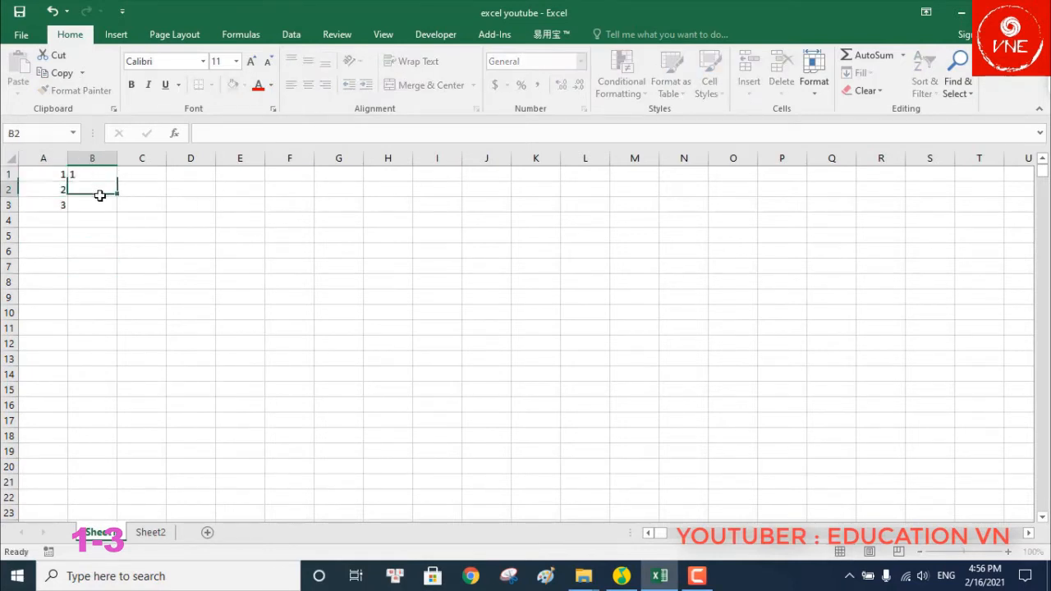
type("=")
left_click(98, 175)
type("+1")
key("Return")
Step: Fill the B2 formula down column B and check the numbering
left_click(104, 185)
left_click_drag(117, 198, 115, 514)
left_click(158, 450)
scroll(156, 452, "down", 3)
scroll(153, 444, "up", 7)
Step: Enter 1 in C1 and extend it down the column as a linear series with step 1 and stop value 1000
left_click(152, 173)
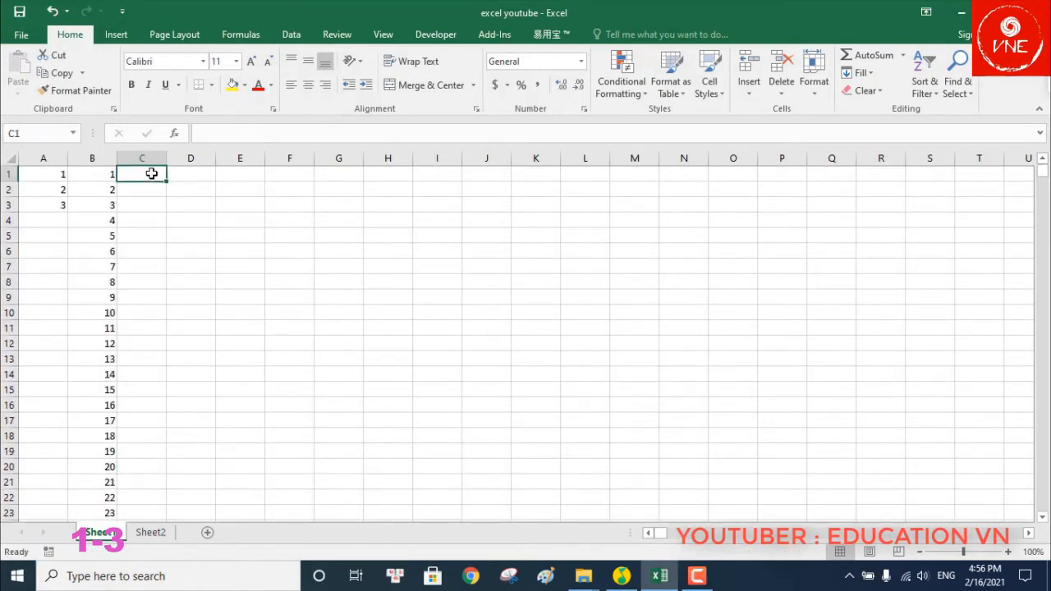
type("1")
left_click(309, 238)
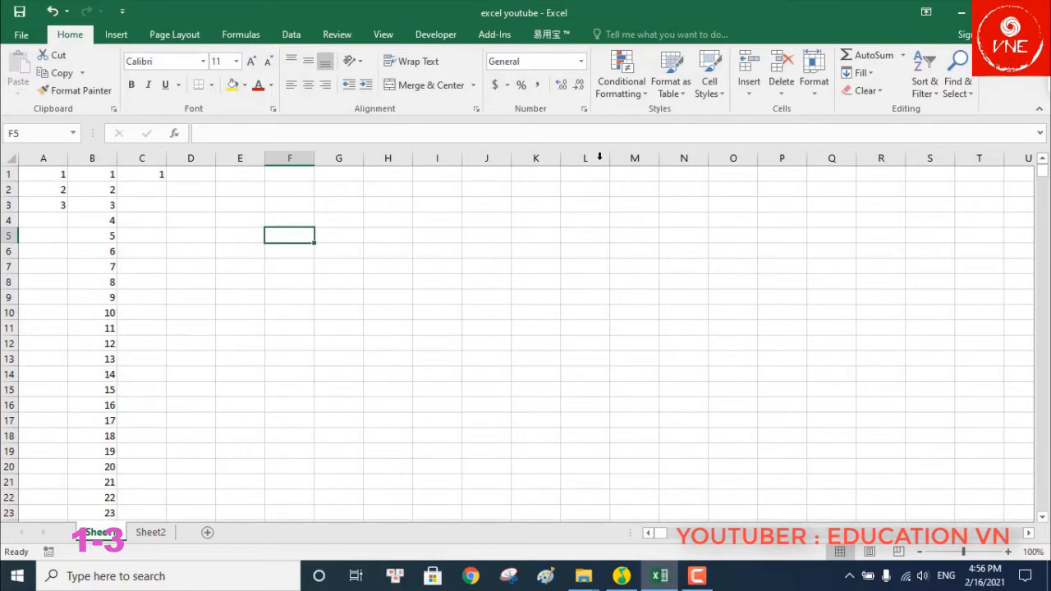
left_click(141, 174)
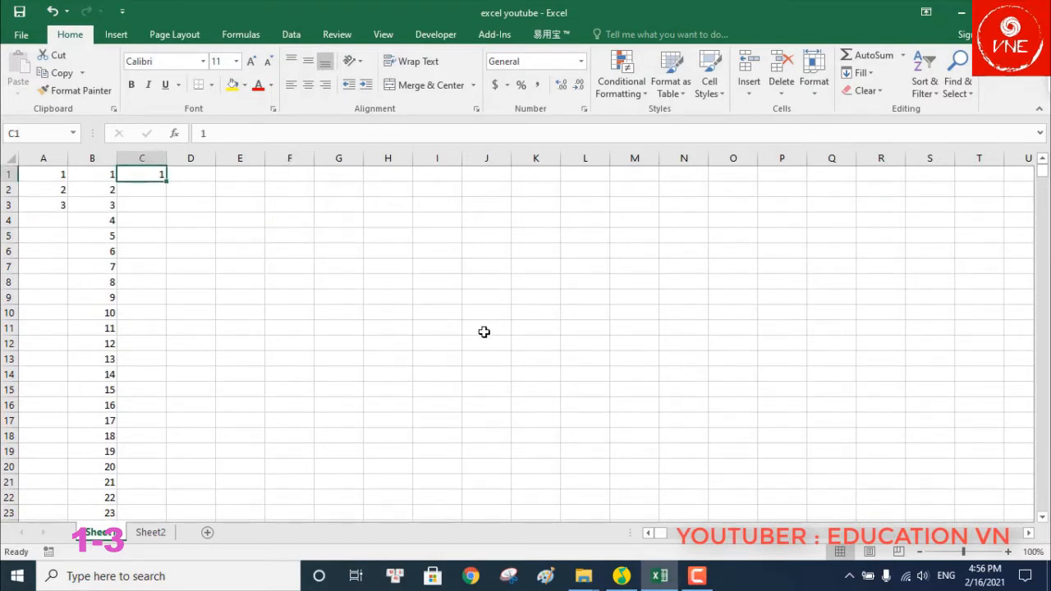
left_click(861, 72)
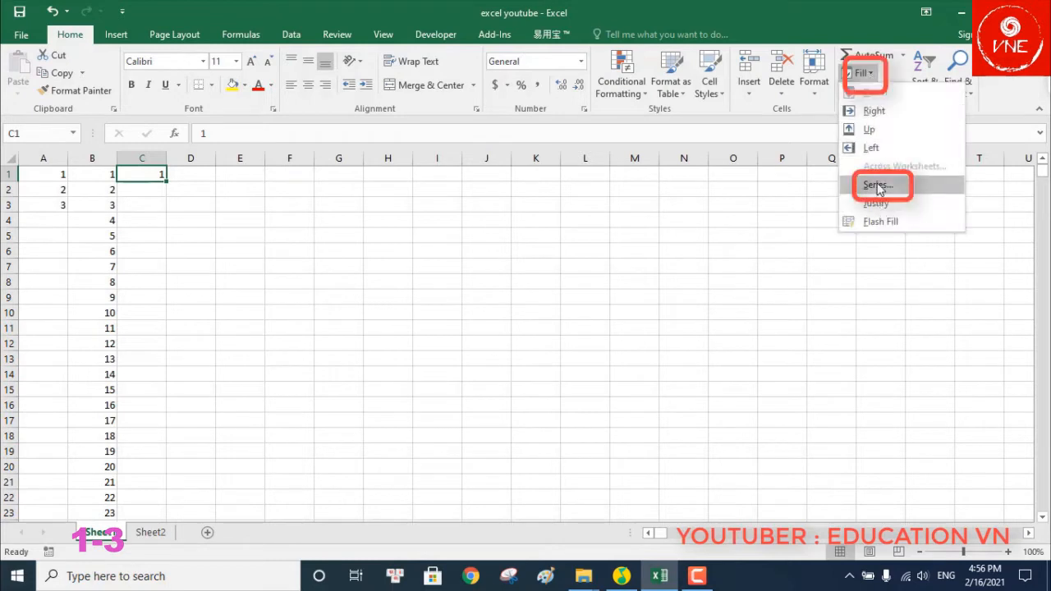
left_click(878, 189)
left_click(458, 248)
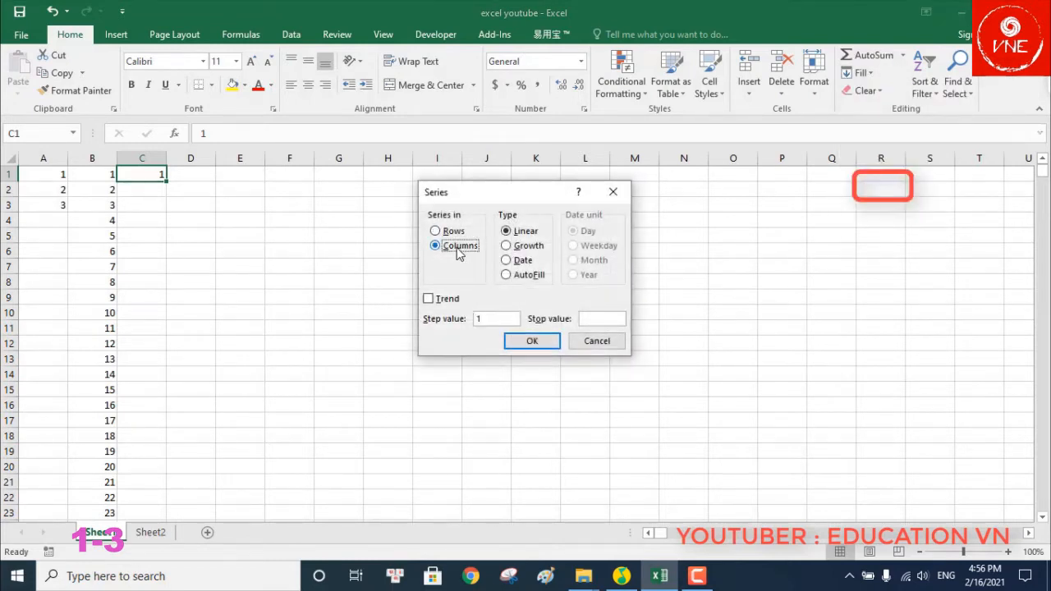
left_click(598, 321)
type("1000")
left_click(535, 343)
Step: Check the filled series in column C down to its last row, then return to the start of the sheet
scroll(303, 308, "down", 1)
scroll(302, 307, "down", 20)
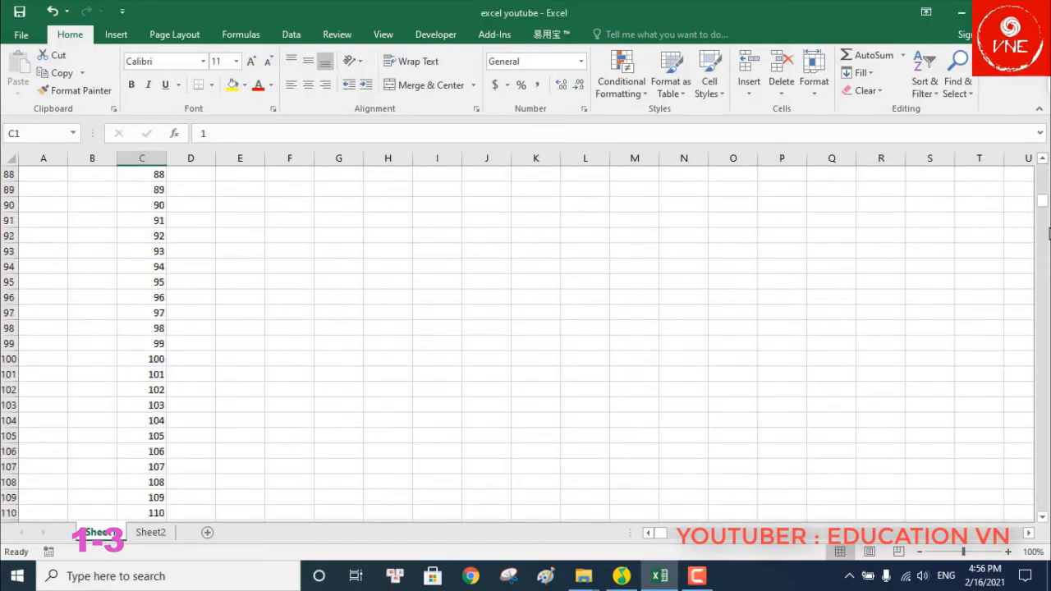
left_click_drag(1044, 203, 1026, 511)
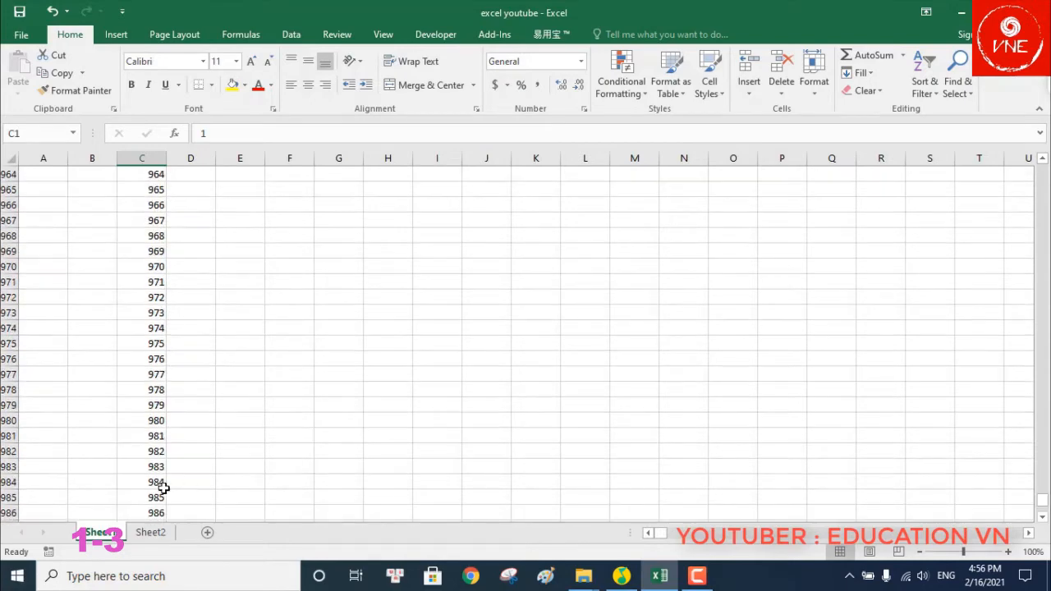
scroll(167, 488, "down", 8)
scroll(172, 487, "down", 4)
scroll(181, 427, "up", 5)
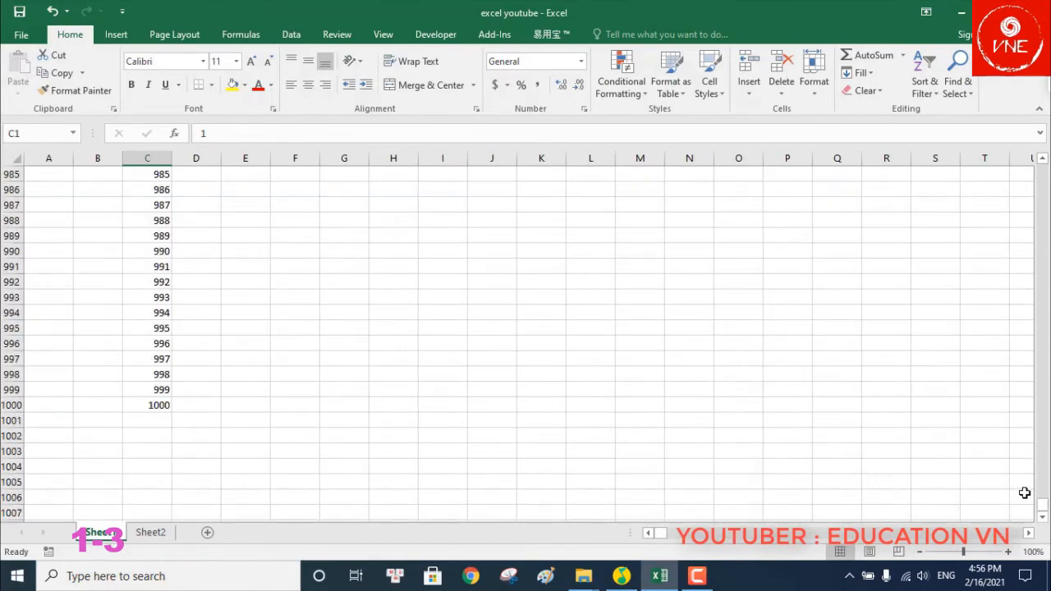
left_click_drag(1044, 510, 1047, 117)
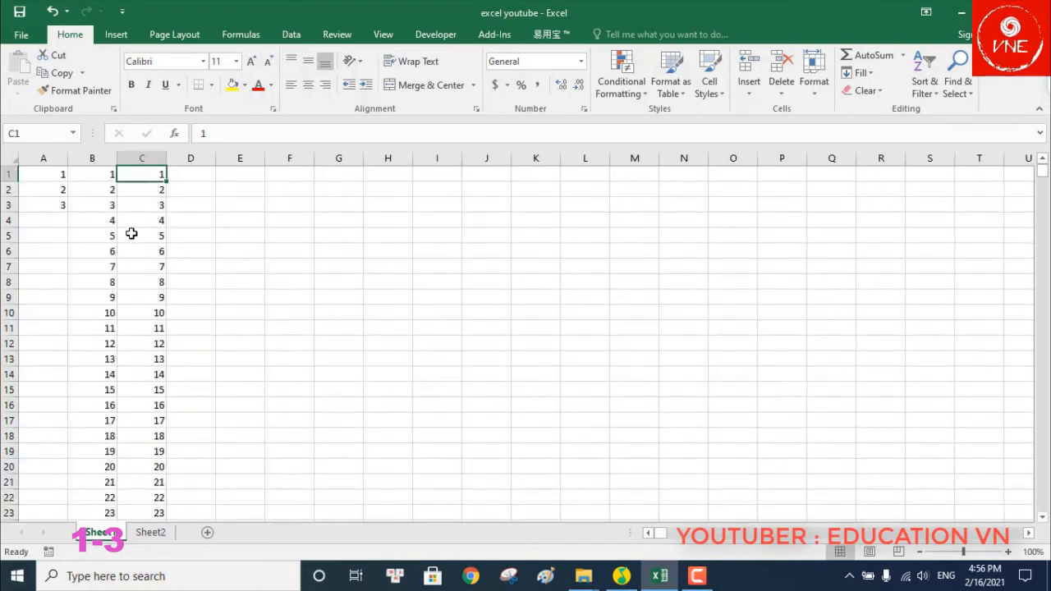
Step: Fill a linear series in rows from C1 with step 1 and stop value 1000, and check where it ends
left_click(208, 177)
left_click(144, 160)
left_click(154, 177)
left_click(859, 73)
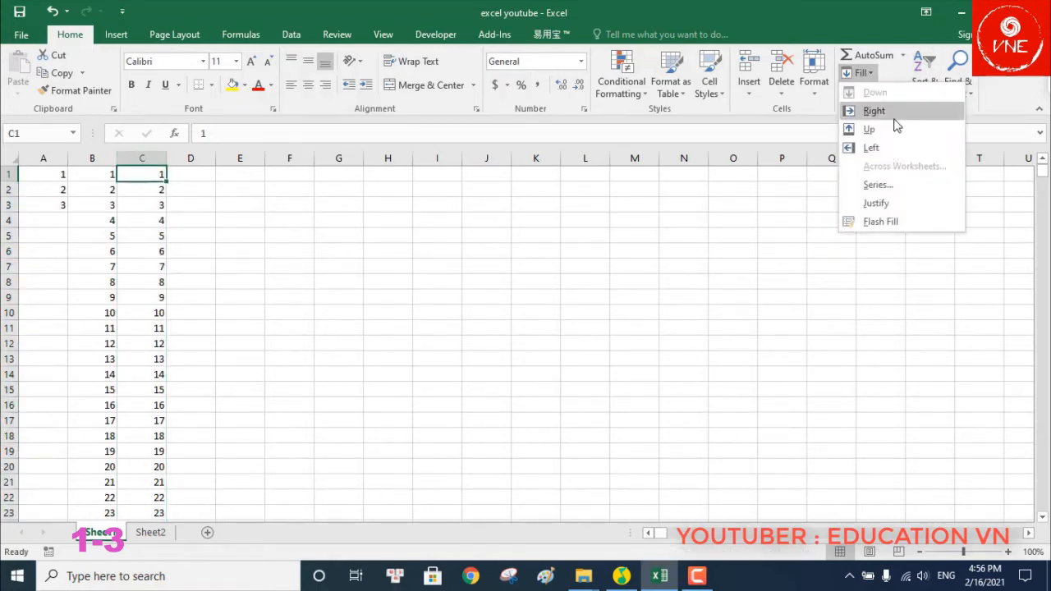
left_click(882, 185)
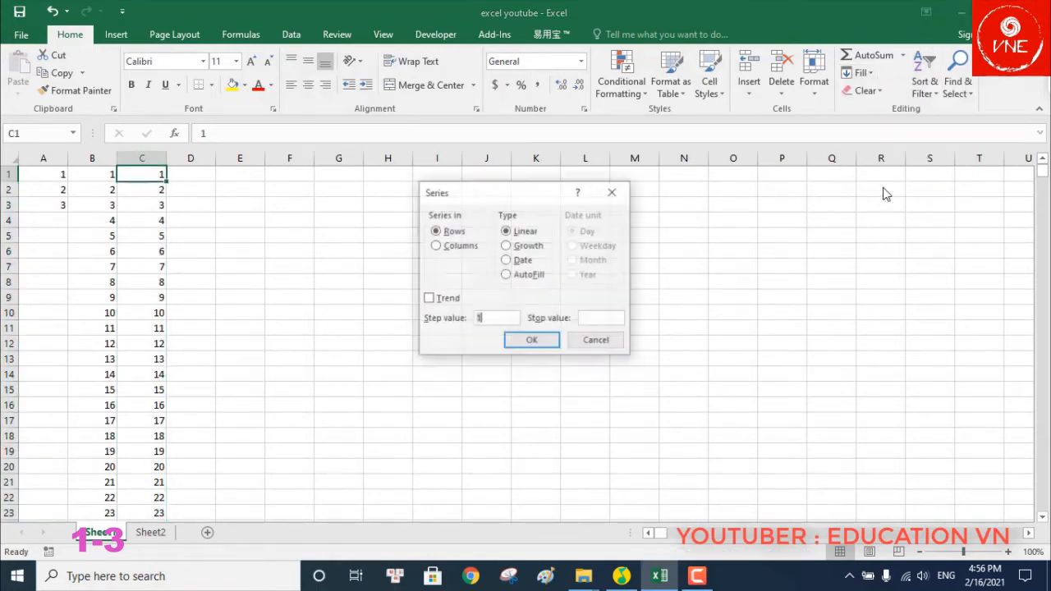
left_click(597, 320)
type("1000")
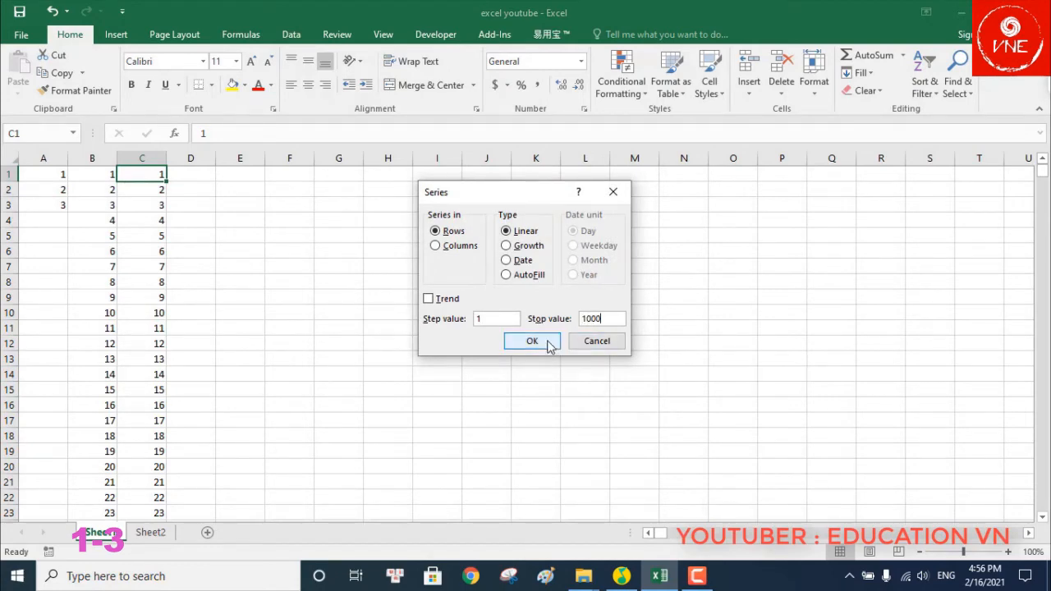
left_click(532, 342)
left_click_drag(664, 533, 1015, 533)
left_click(979, 281)
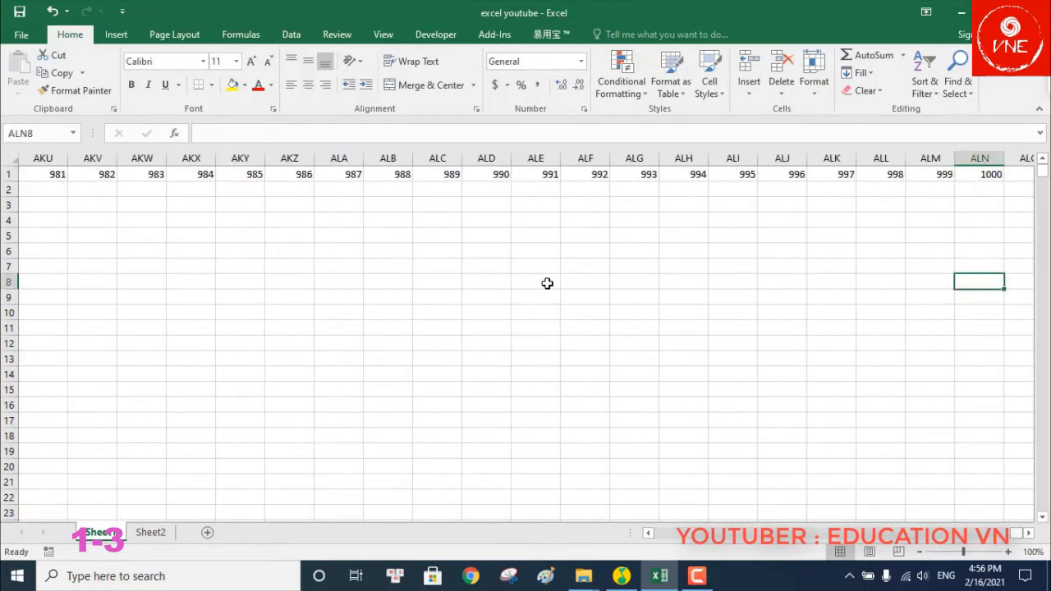
left_click(696, 575)
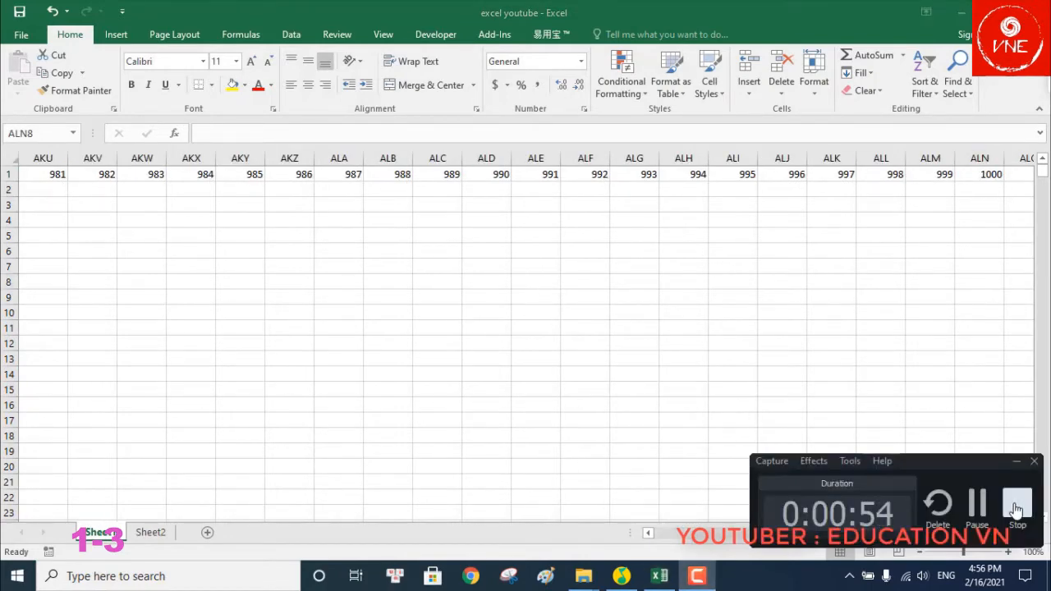
left_click(1017, 510)
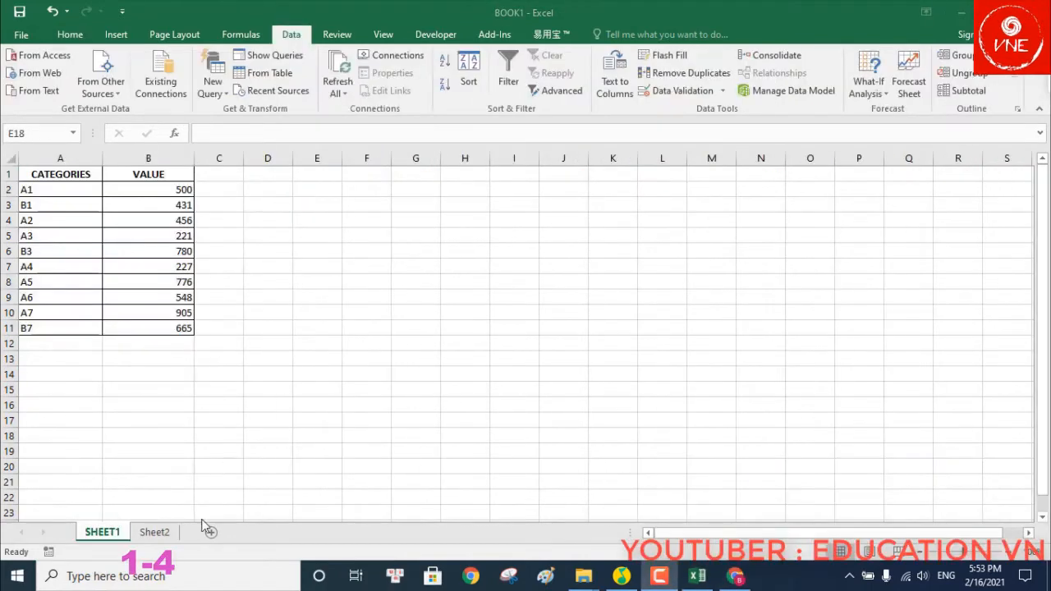
Step: Look over the category and value tables on Sheet2 and SHEET1
left_click(154, 534)
left_click(101, 532)
left_click(263, 391)
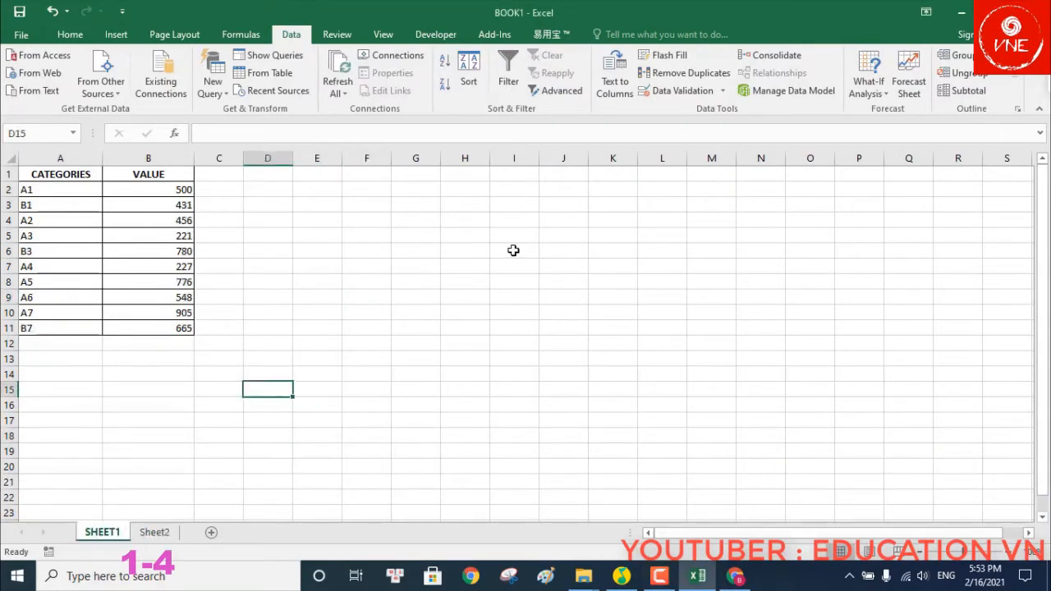
Step: Apply an in-place Advanced Filter to A1:B11 on SHEET1, using Sheet2!$A$1:$B$11 as the criteria range
left_click_drag(45, 173, 176, 328)
left_click(242, 34)
left_click(289, 36)
left_click(570, 94)
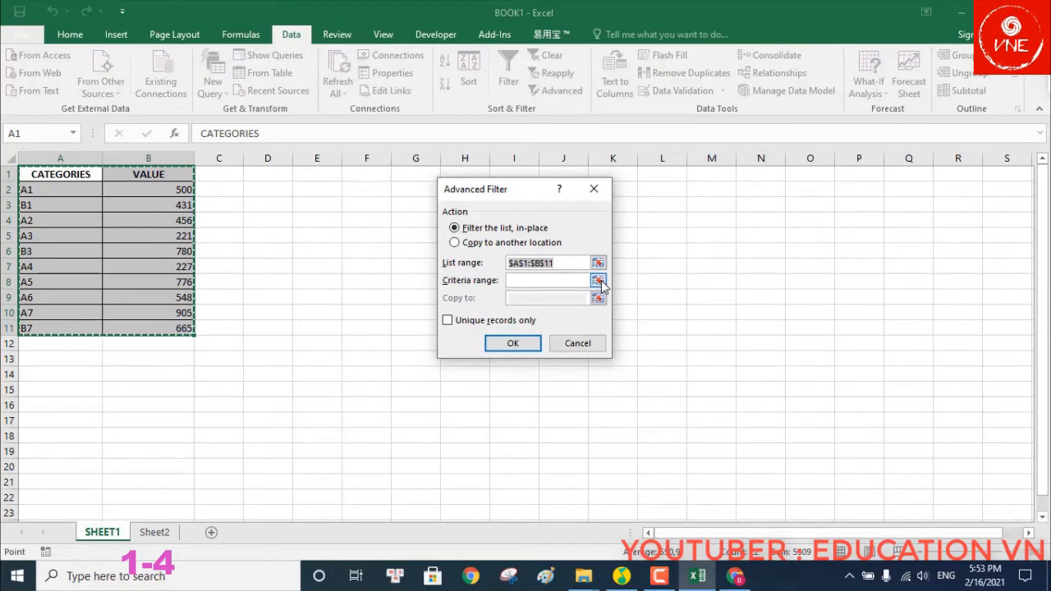
left_click(597, 280)
left_click(154, 532)
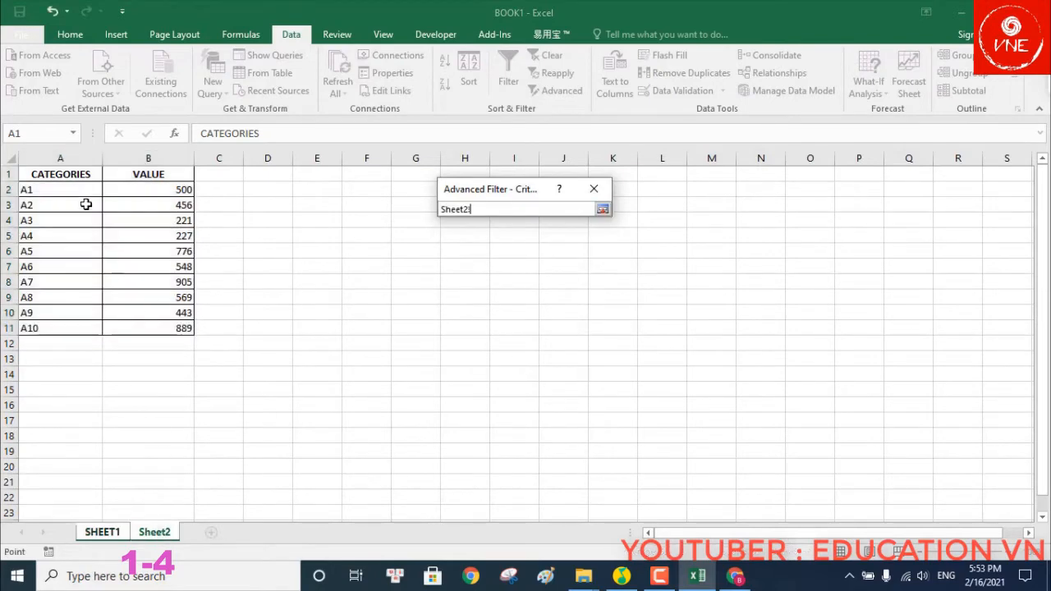
left_click_drag(51, 174, 182, 327)
left_click(603, 208)
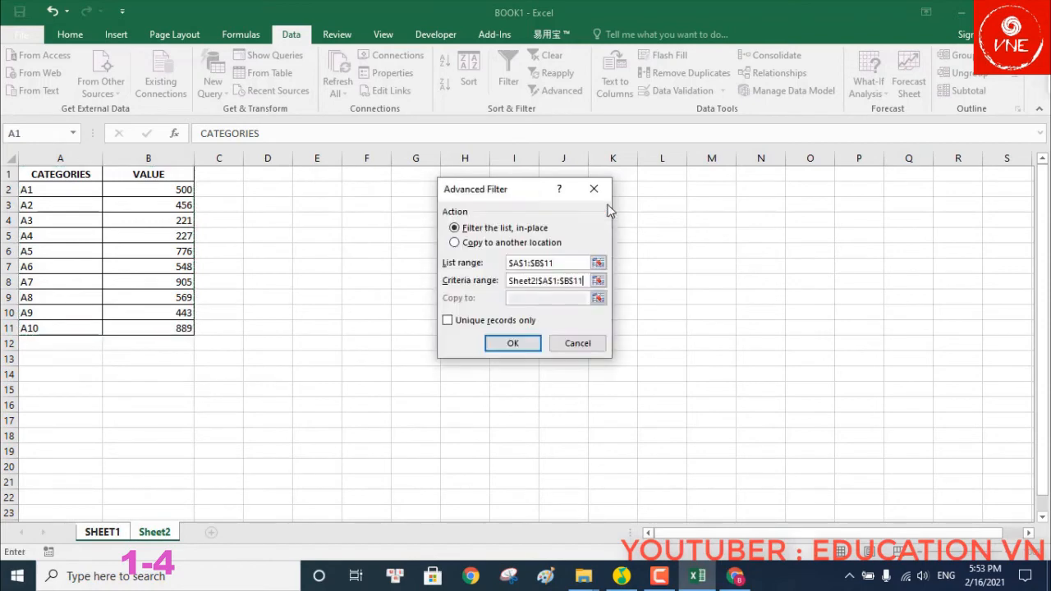
left_click(512, 344)
left_click(361, 371)
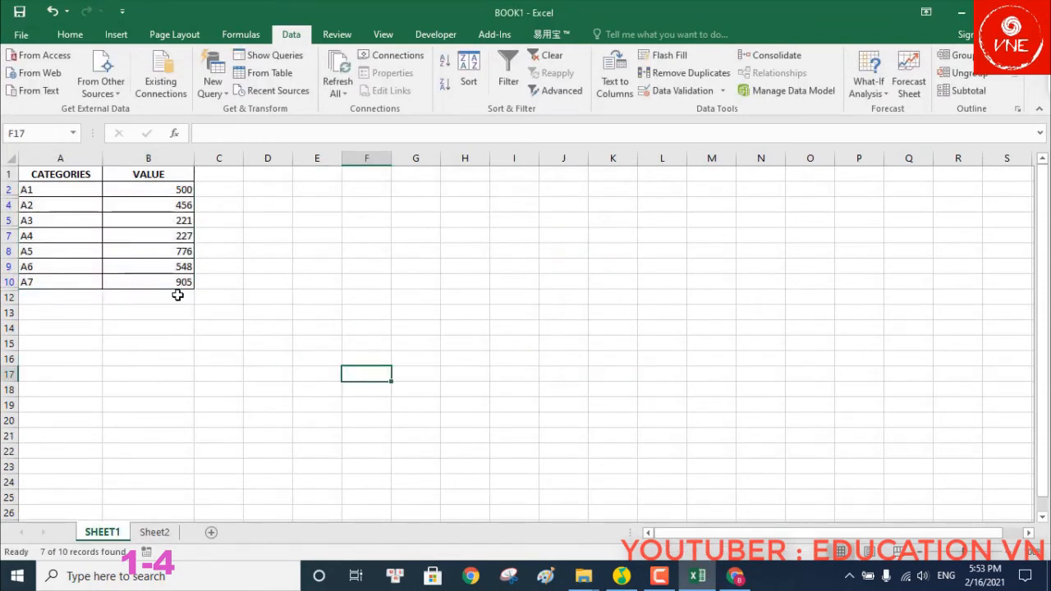
Step: Color the text of the filtered table on SHEET1 red, including the headers
left_click_drag(42, 179, 173, 285)
left_click(70, 34)
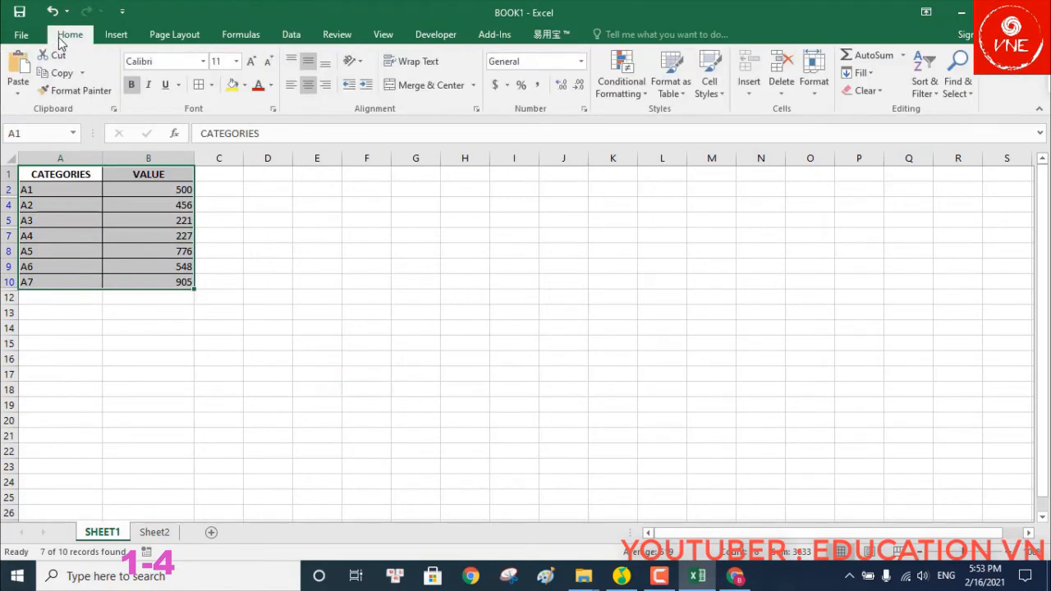
left_click(258, 84)
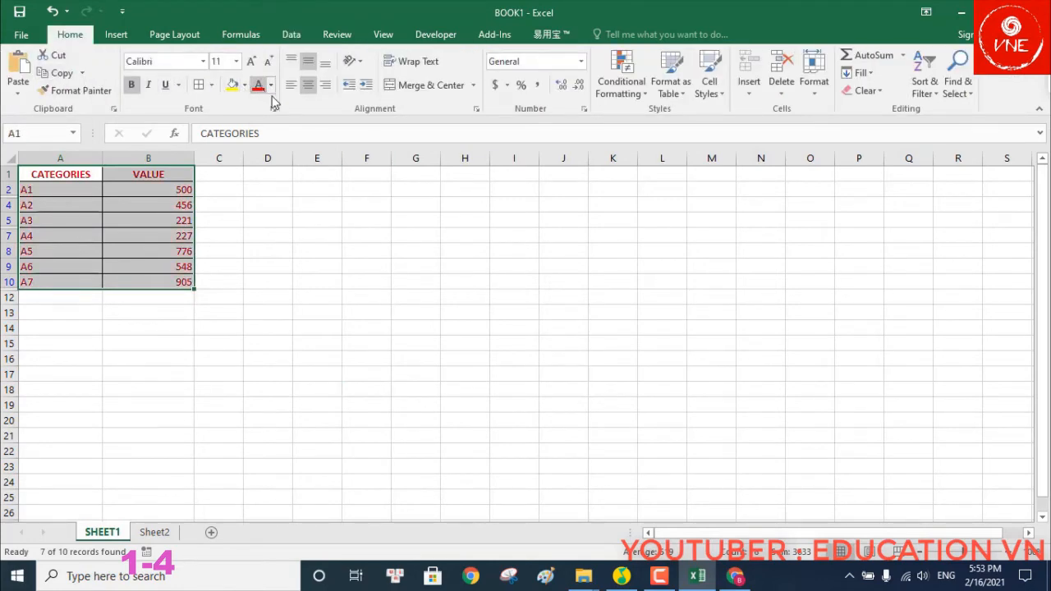
left_click(367, 222)
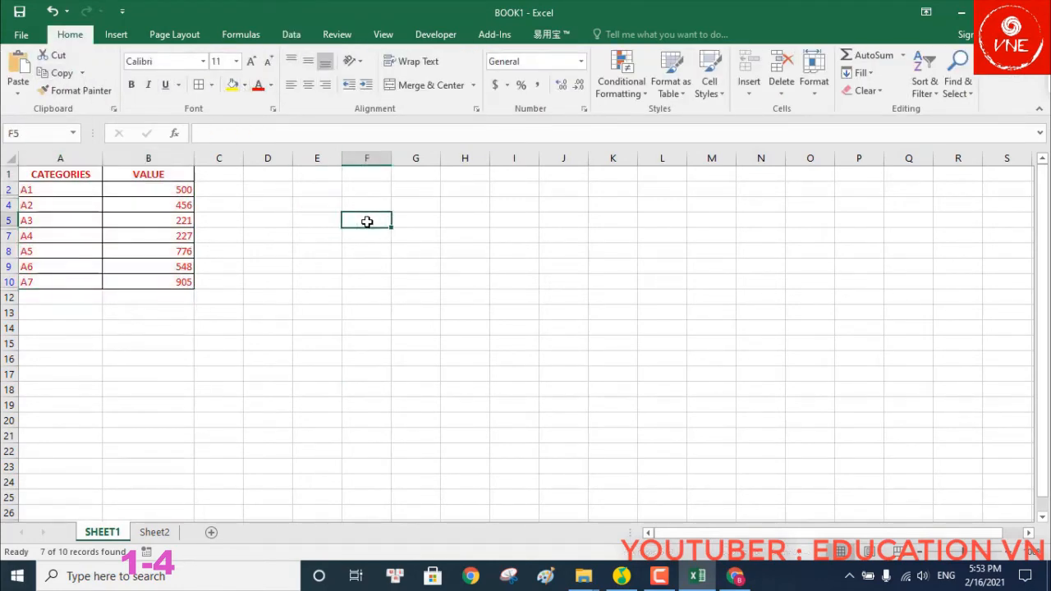
Step: Clear the filter on SHEET1 to show all table rows again
left_click(391, 35)
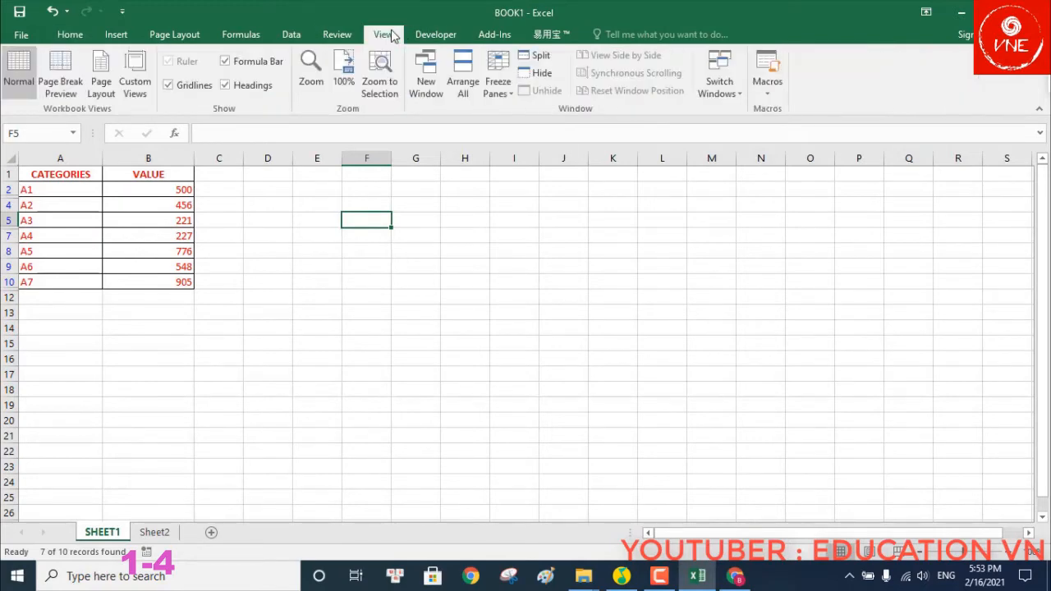
left_click(339, 35)
left_click(296, 35)
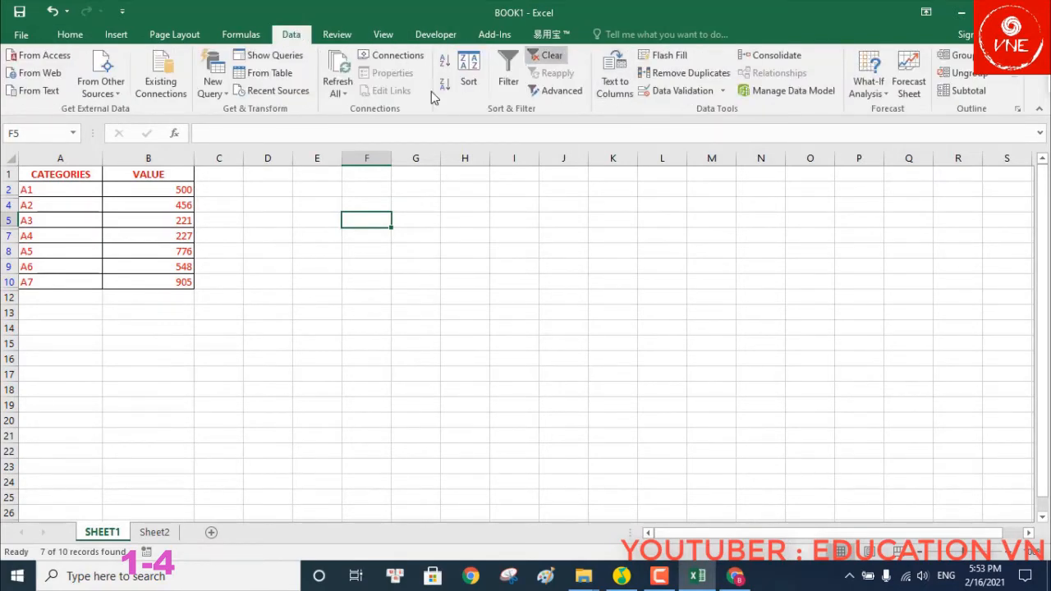
left_click_drag(82, 176, 172, 301)
left_click(560, 55)
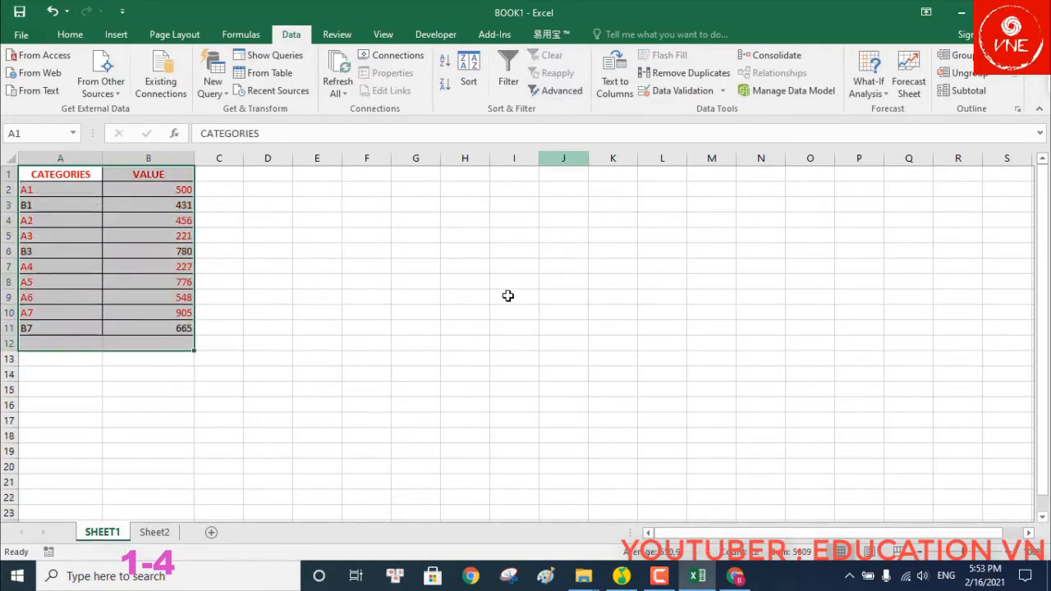
left_click(506, 296)
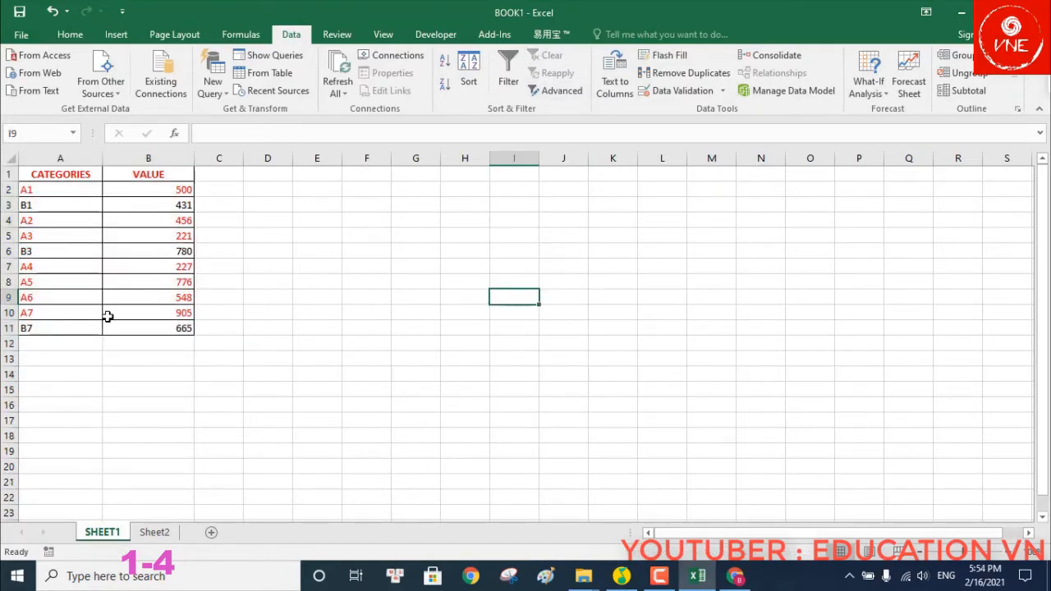
Step: Compare the red and black rows on SHEET1 with the entries in the Sheet2 table
left_click(156, 329)
left_click_drag(42, 271, 124, 314)
left_click(62, 192)
left_click(160, 533)
left_click(33, 204)
left_click_drag(41, 205, 84, 307)
left_click(514, 359)
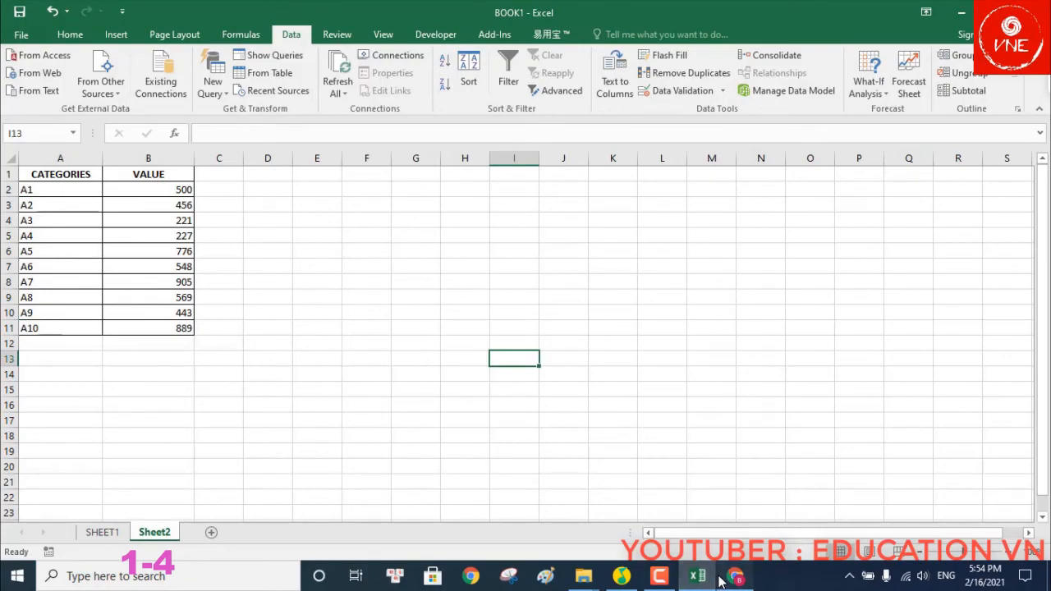
left_click(696, 574)
left_click(660, 579)
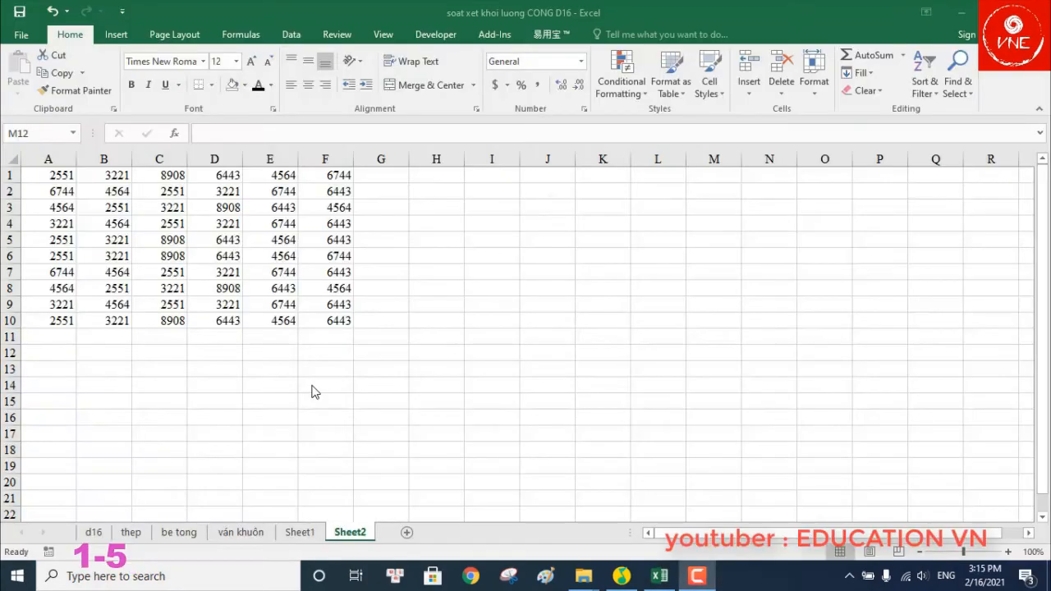
Step: Search all of Sheet2 for every cell containing 2551
left_click(734, 322)
scroll(394, 375, "down", 4)
scroll(414, 369, "up", 4)
left_click(454, 289)
key("ctrl+a")
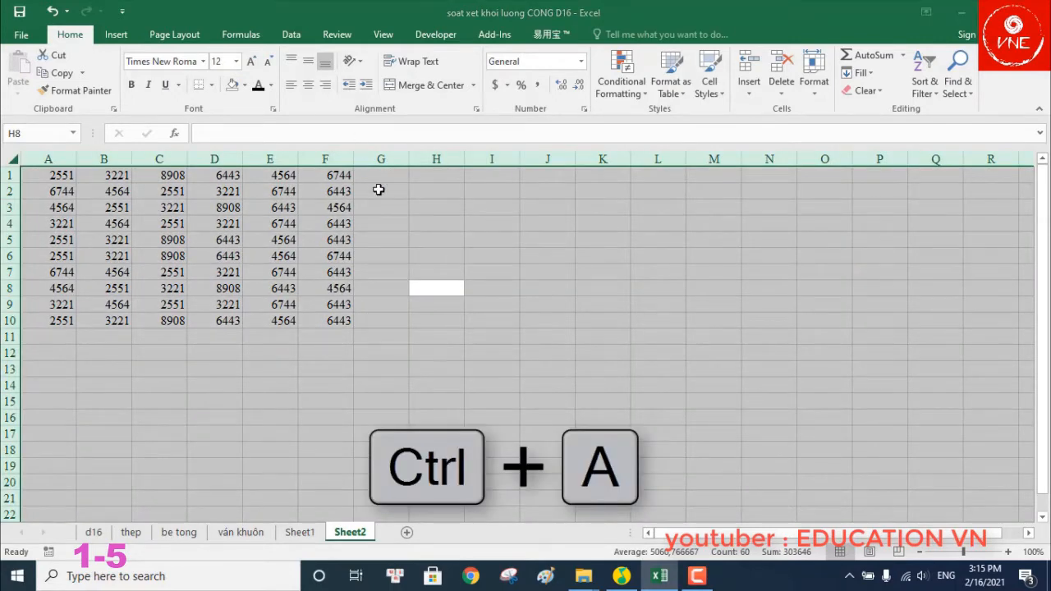
key("ctrl+f")
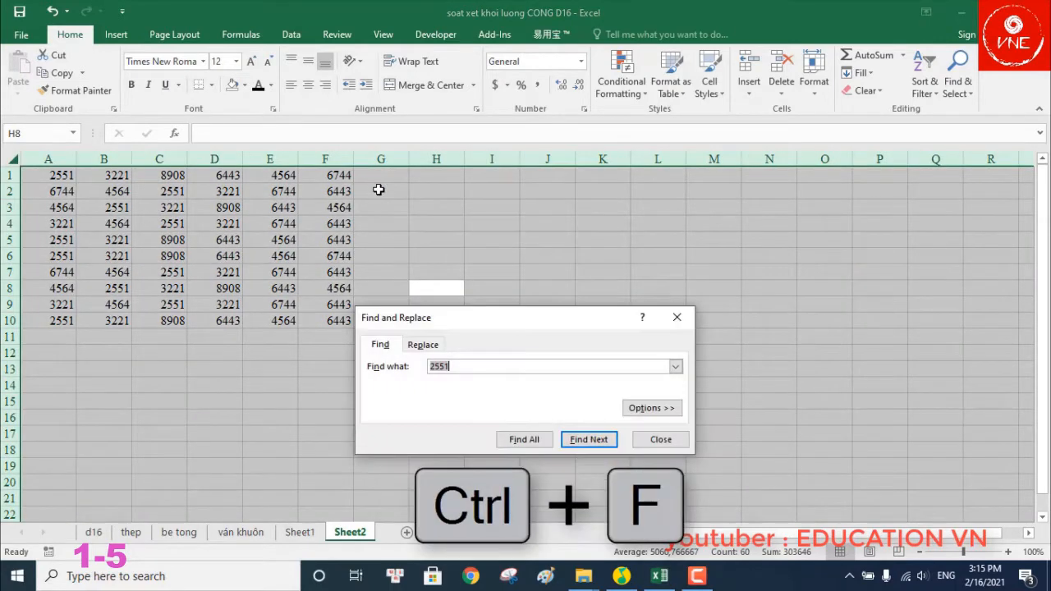
left_click(523, 439)
Step: Find all cells containing 6744 on Sheet2 and color their text red
left_click_drag(468, 367, 405, 360)
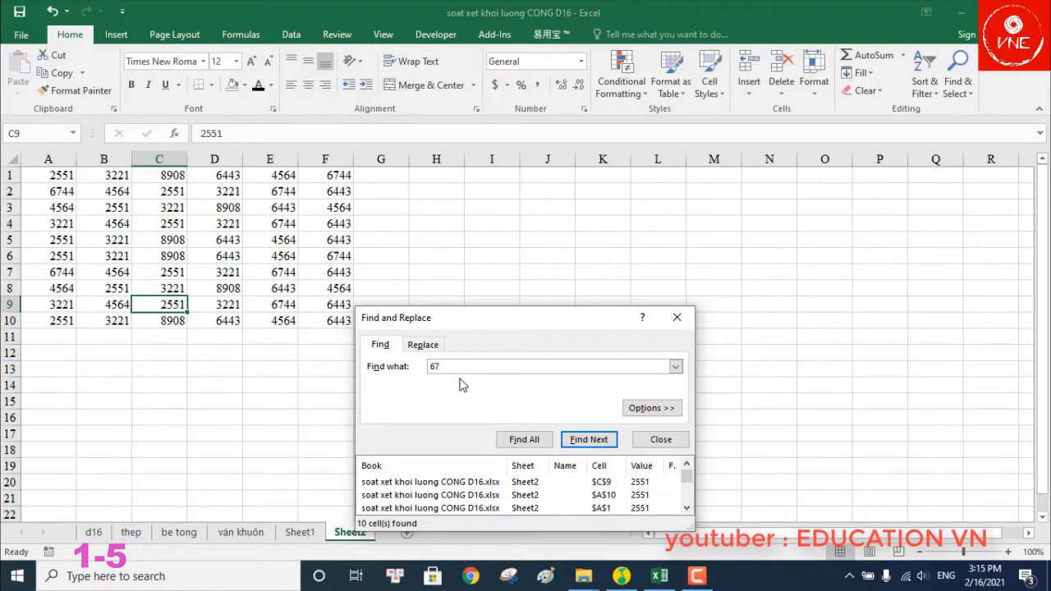
left_click(523, 439)
left_click(458, 484)
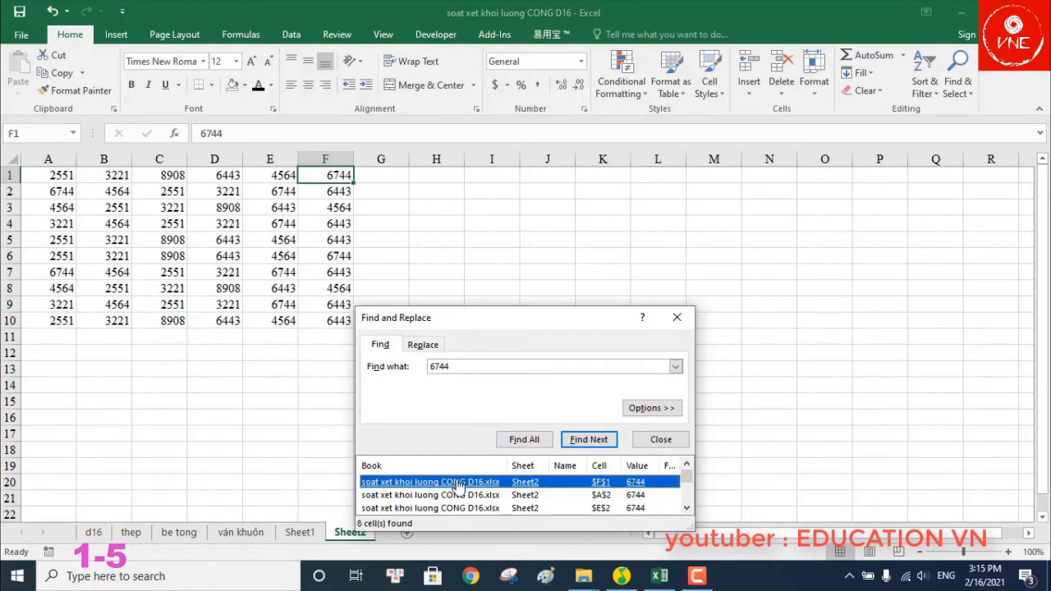
key("ctrl+a")
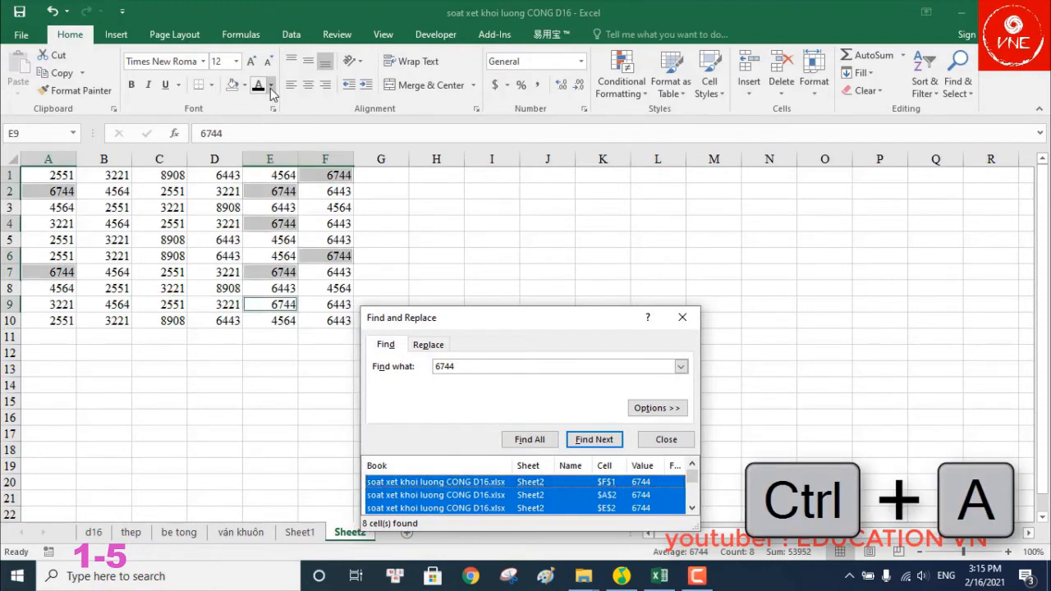
left_click(271, 85)
left_click(271, 223)
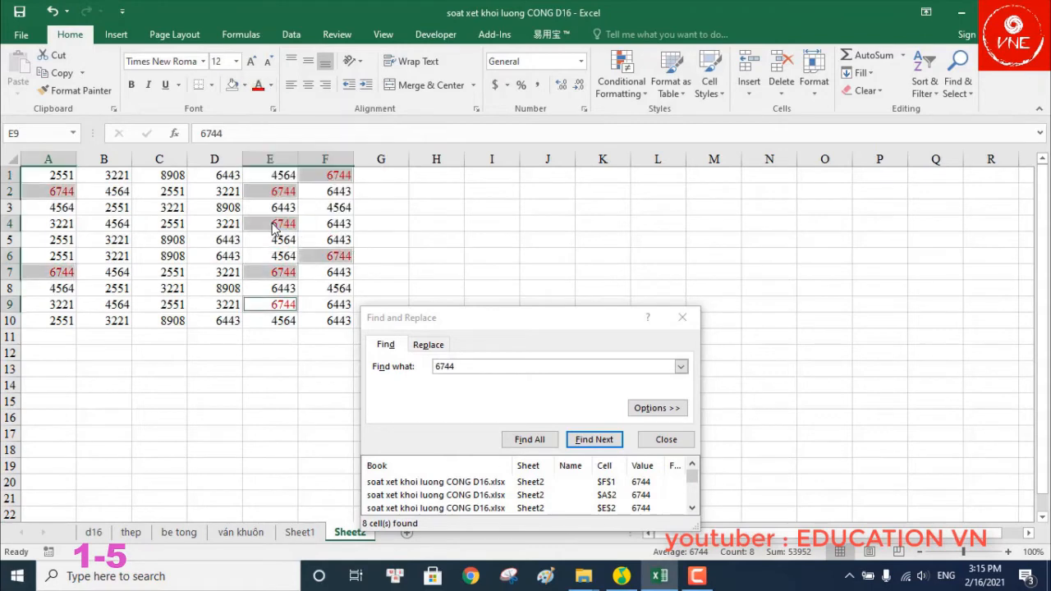
left_click(666, 441)
left_click(603, 371)
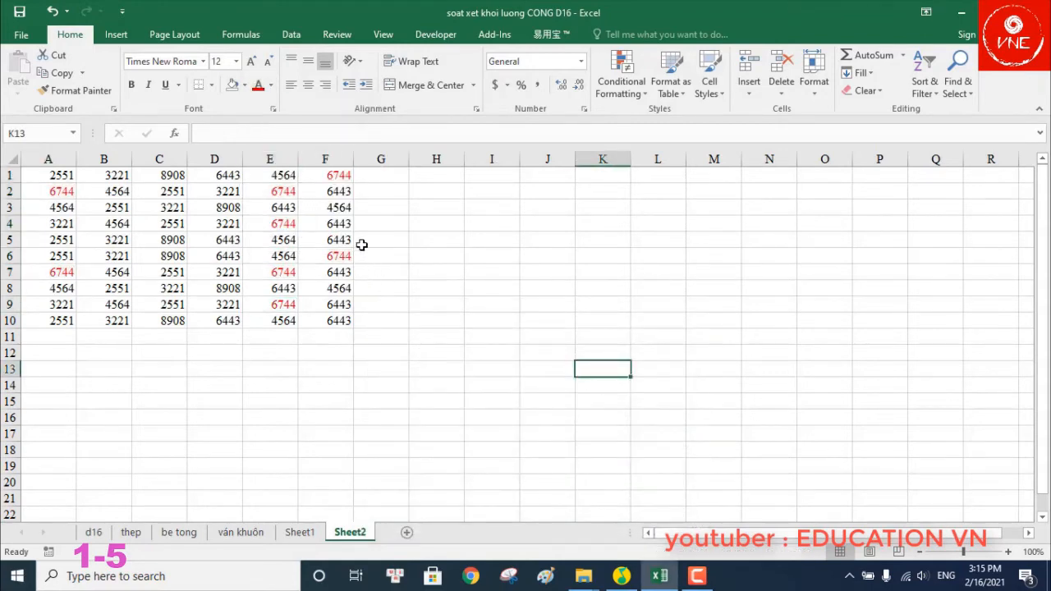
Step: Find and select all cells containing 6443 on Sheet2, and open the fill color choices for them
left_click(341, 174)
left_click(623, 310)
key("ctrl+a")
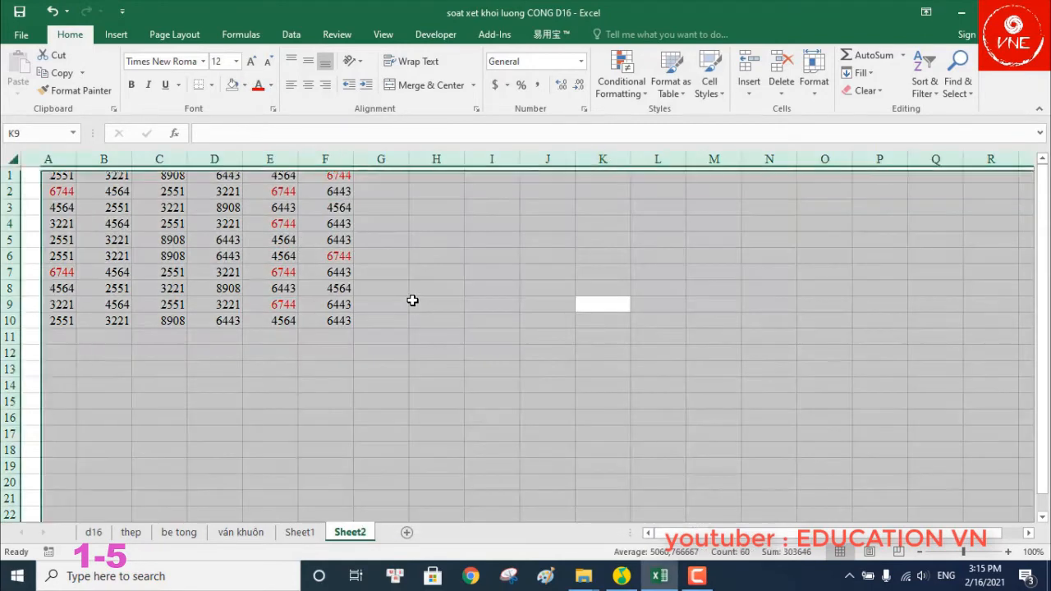
key("ctrl+f")
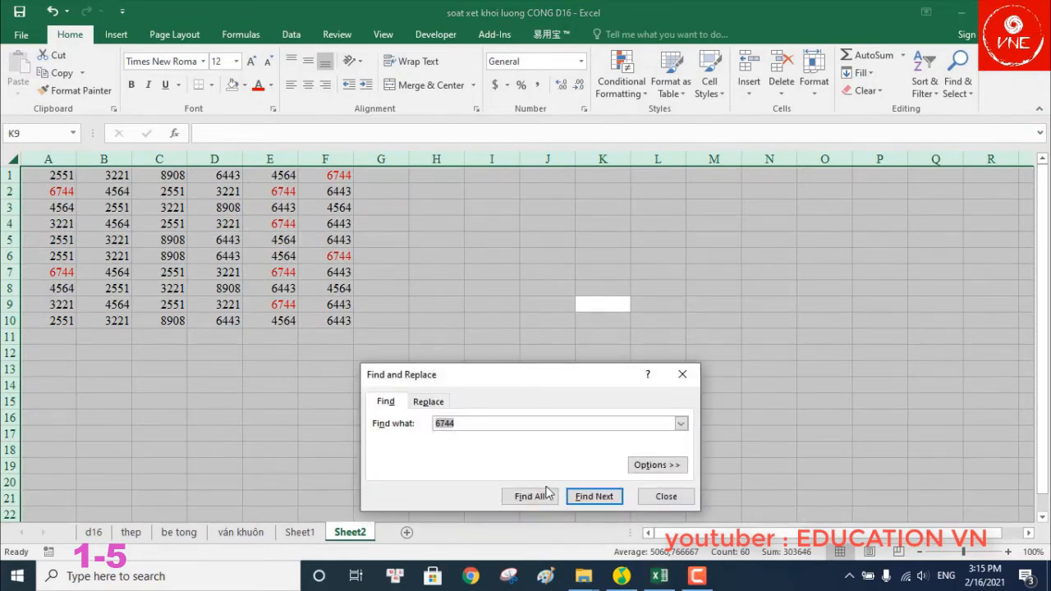
left_click(503, 424)
type("3")
left_click(530, 496)
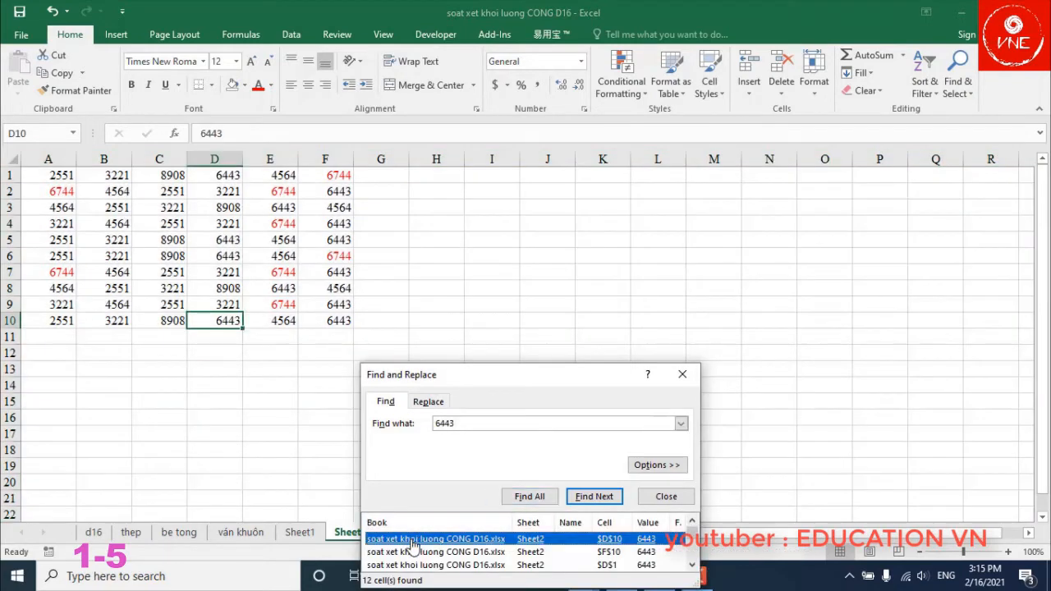
key("ctrl+a")
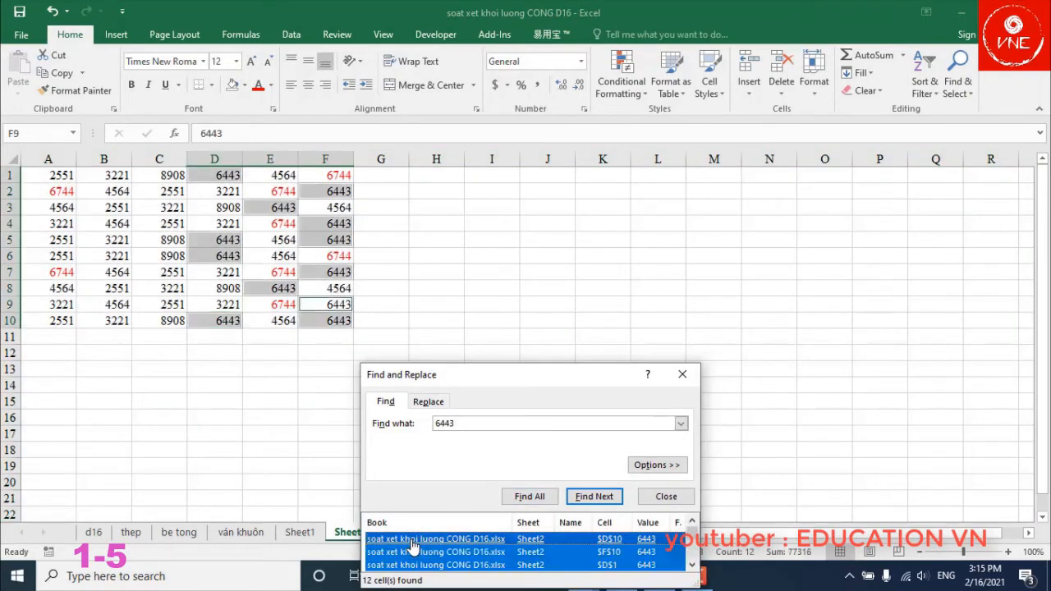
left_click(243, 86)
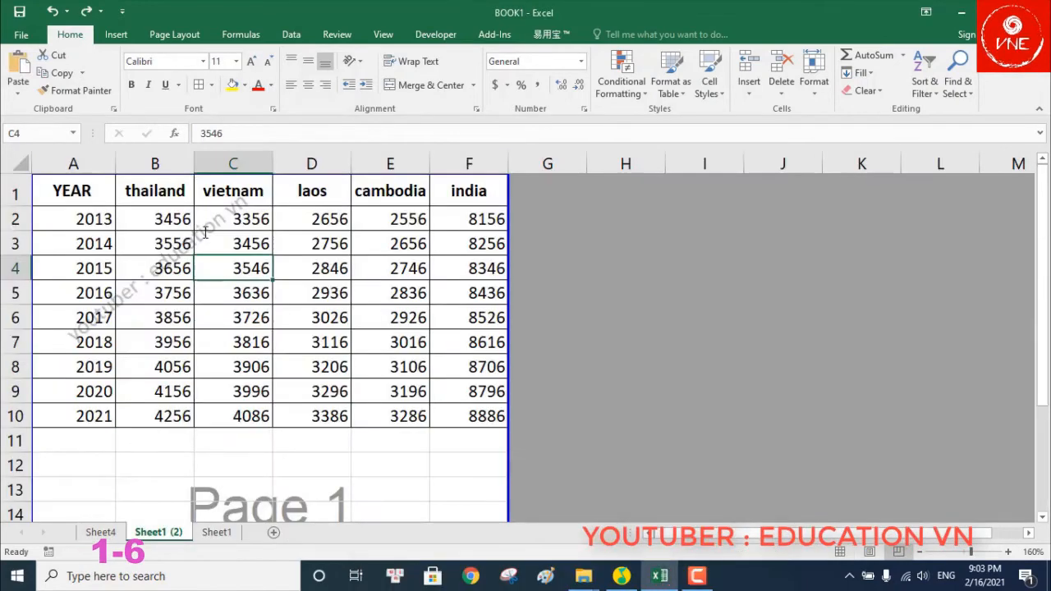
Step: Duplicate the diagonal watermark text on Sheet1 (2) of BOOK1 and place the copy across the middle of the table
left_click(207, 234)
right_click(217, 240)
left_click(300, 272)
left_click(301, 272)
right_click(301, 272)
left_click(333, 315)
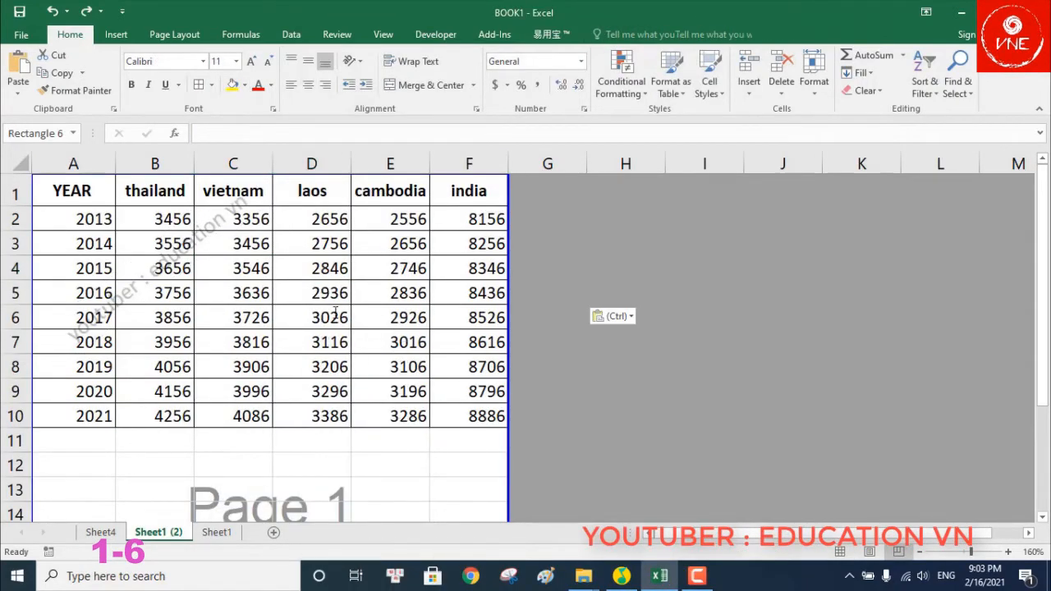
left_click_drag(380, 315, 238, 333)
Step: Paste another copy of the watermark text and place it across the lower rows of the table
right_click(380, 243)
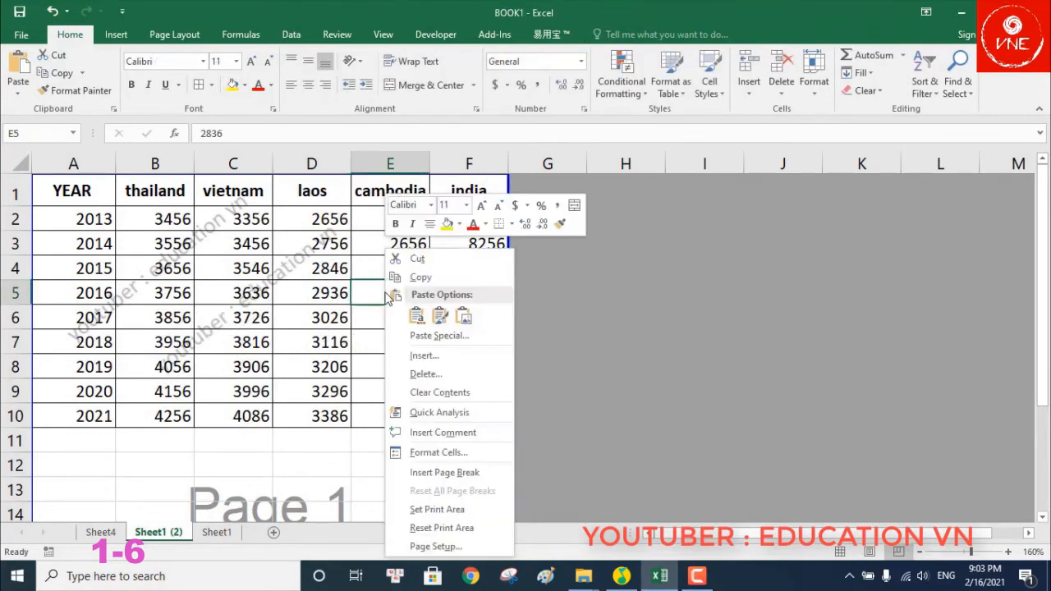
left_click(412, 312)
left_click_drag(393, 395, 172, 521)
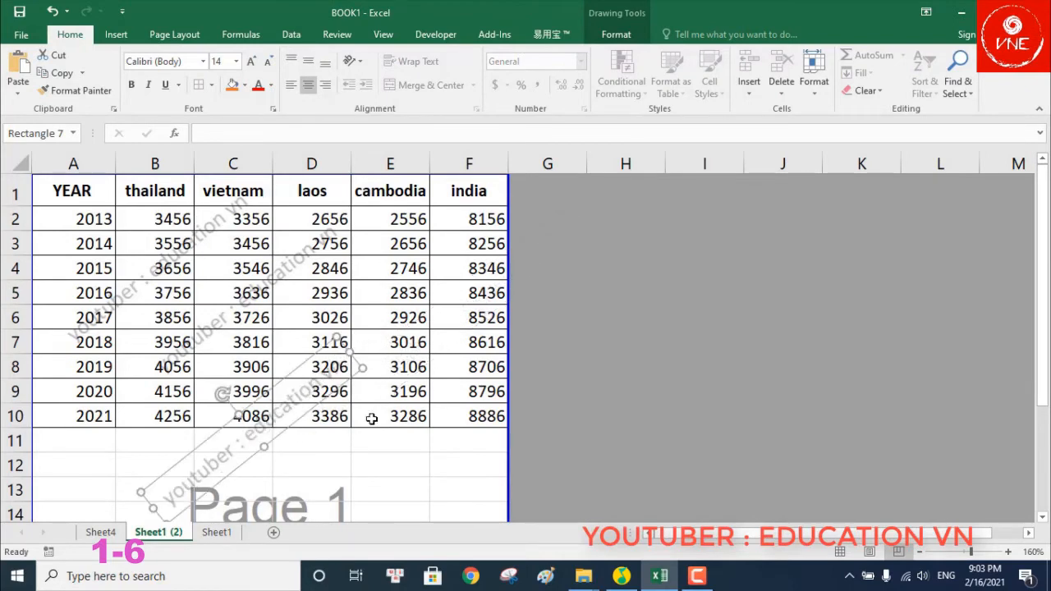
left_click(682, 407)
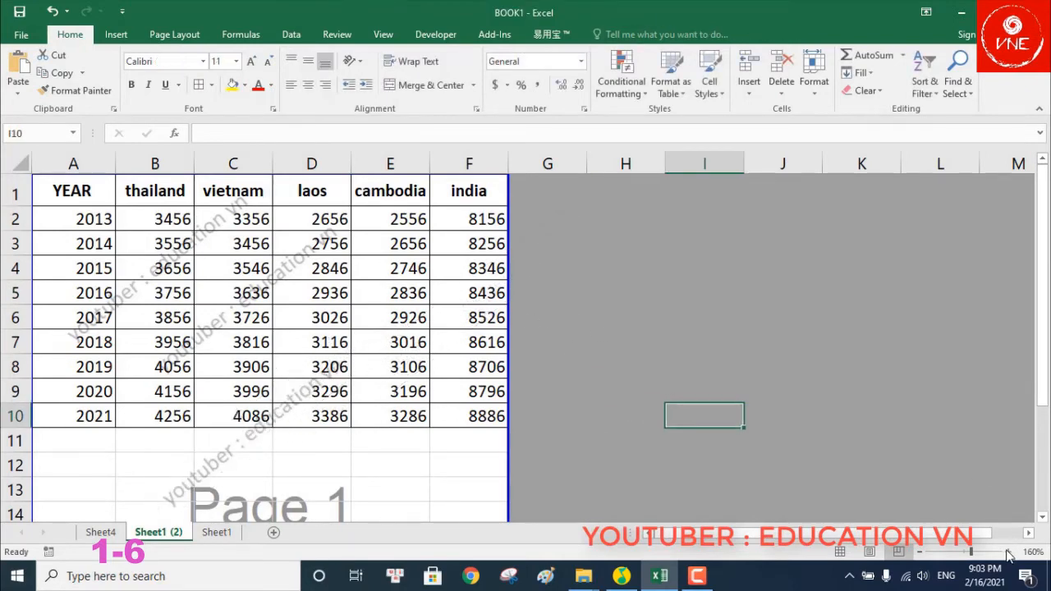
left_click(1008, 552)
left_click(1008, 552)
scroll(349, 427, "down", 3)
scroll(348, 372, "up", 3)
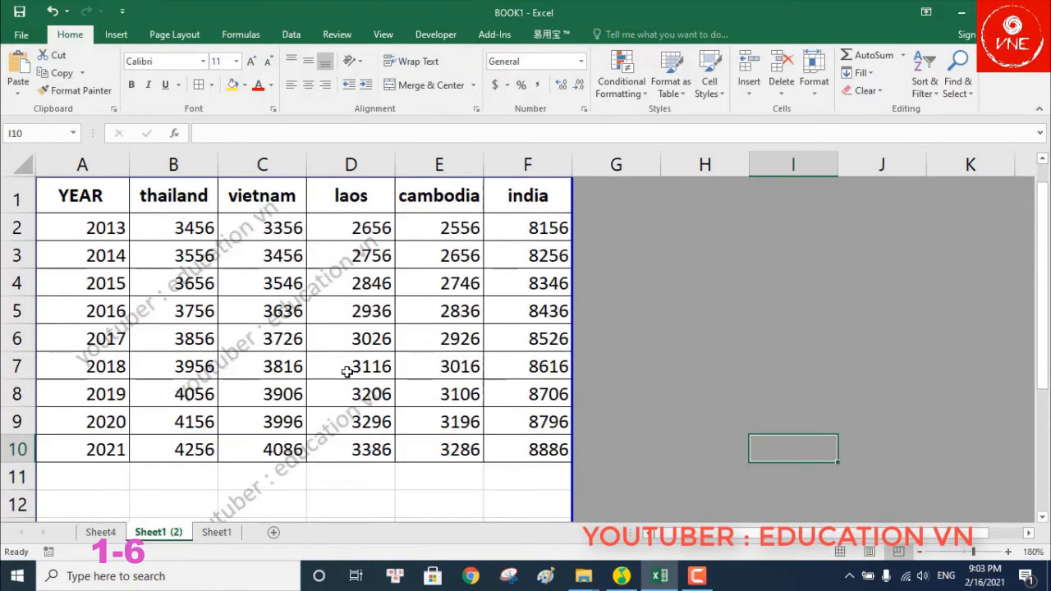
left_click(374, 443)
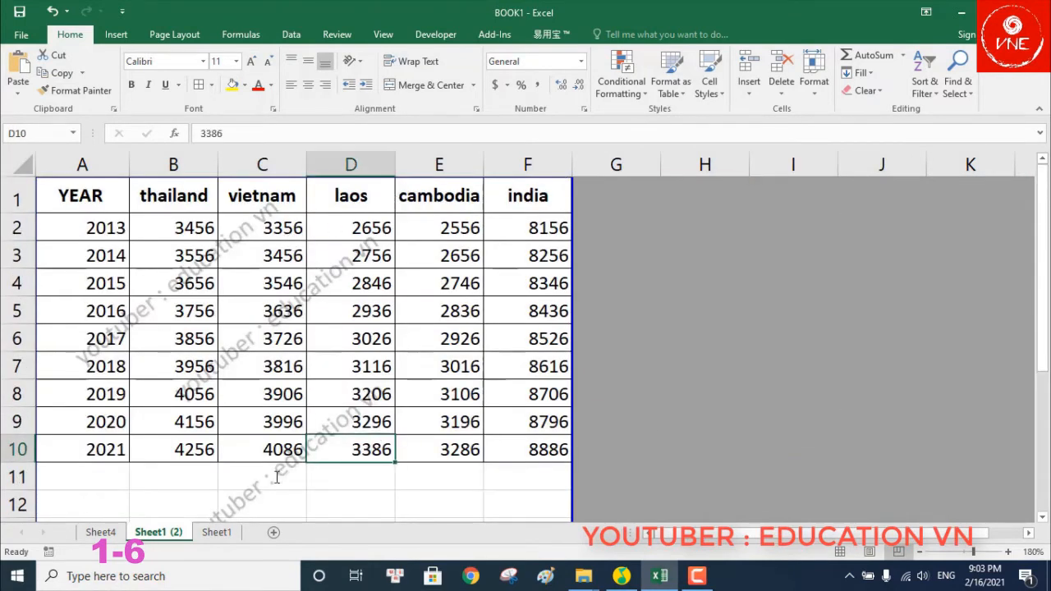
Step: Insert a WordArt object in the plain black style on Sheet1
left_click(216, 532)
left_click(578, 365)
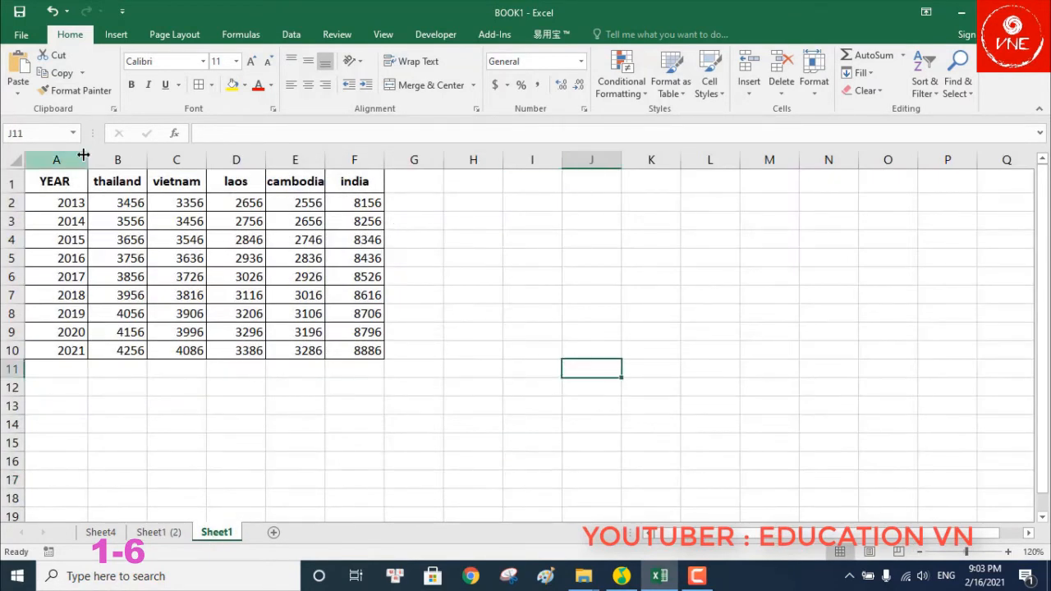
left_click(115, 36)
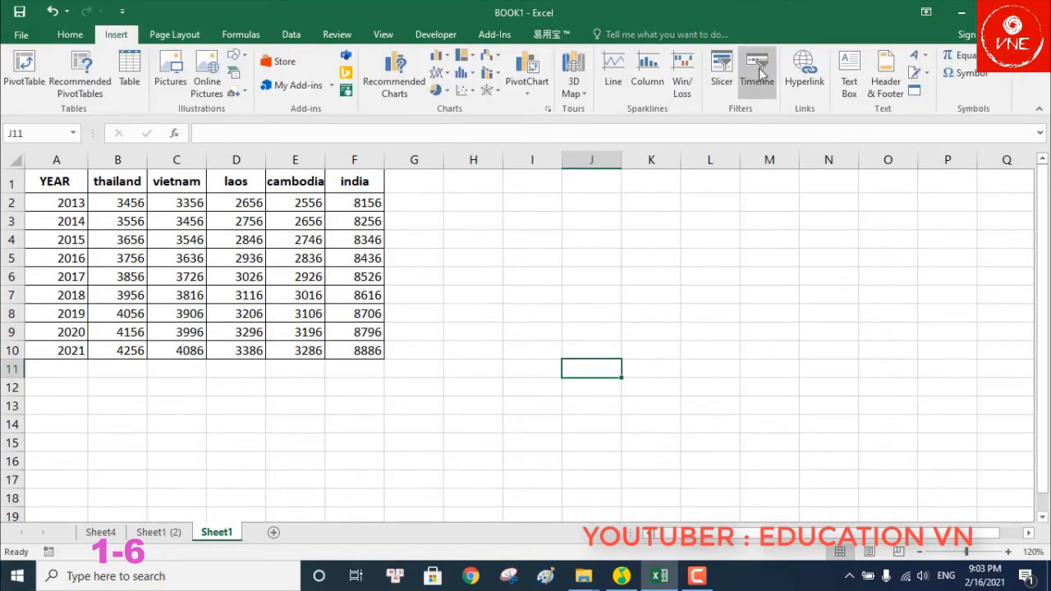
left_click(918, 55)
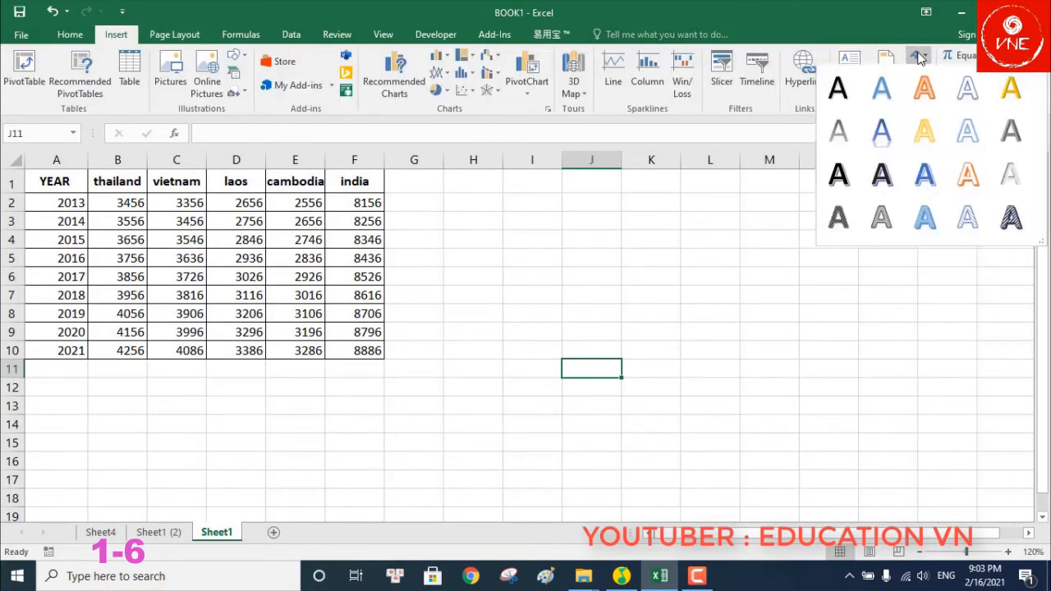
left_click(849, 103)
left_click(572, 364)
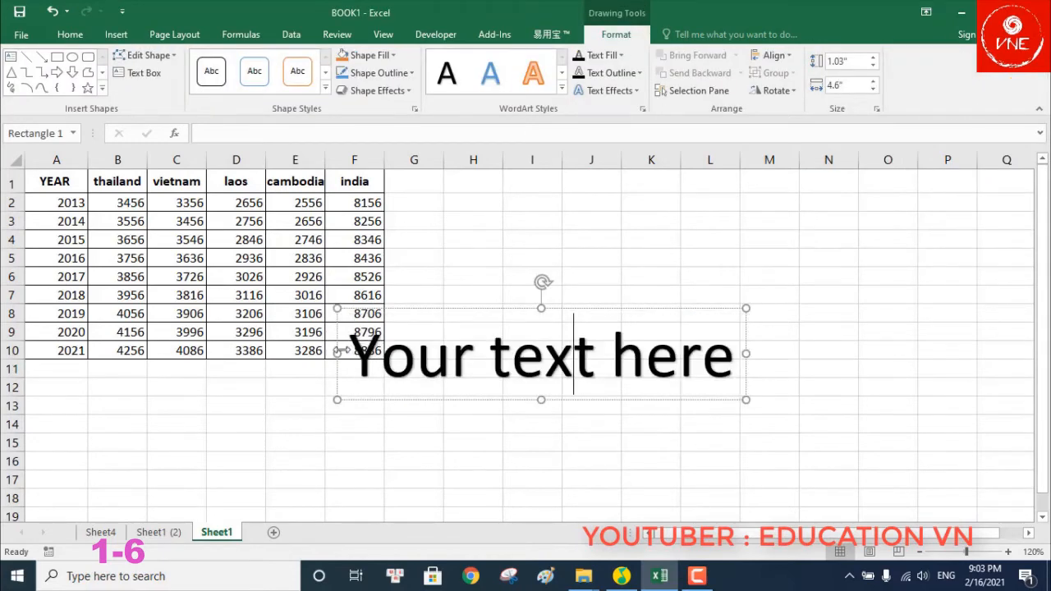
Step: Replace the WordArt placeholder text with "YOUTUBER : EDUCATION VN"
left_click_drag(349, 356, 724, 375)
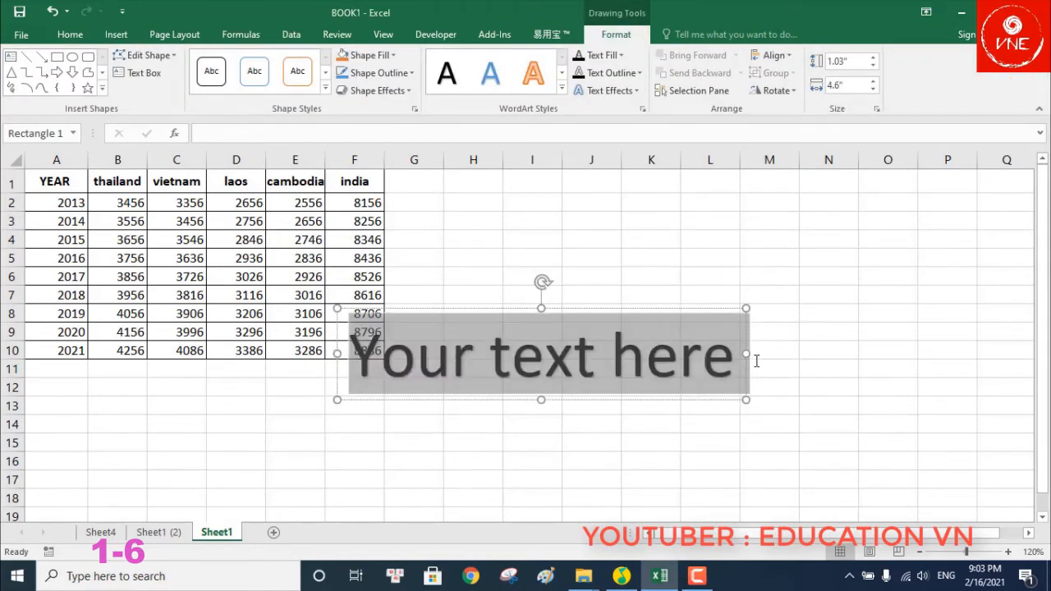
type("YP")
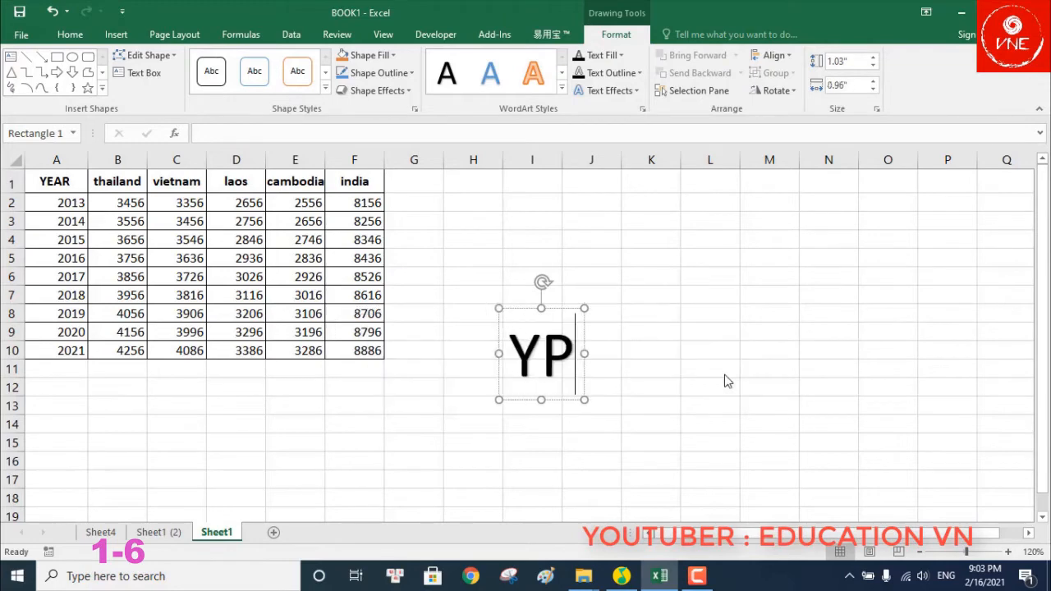
key("BackSpace")
type("OUTU")
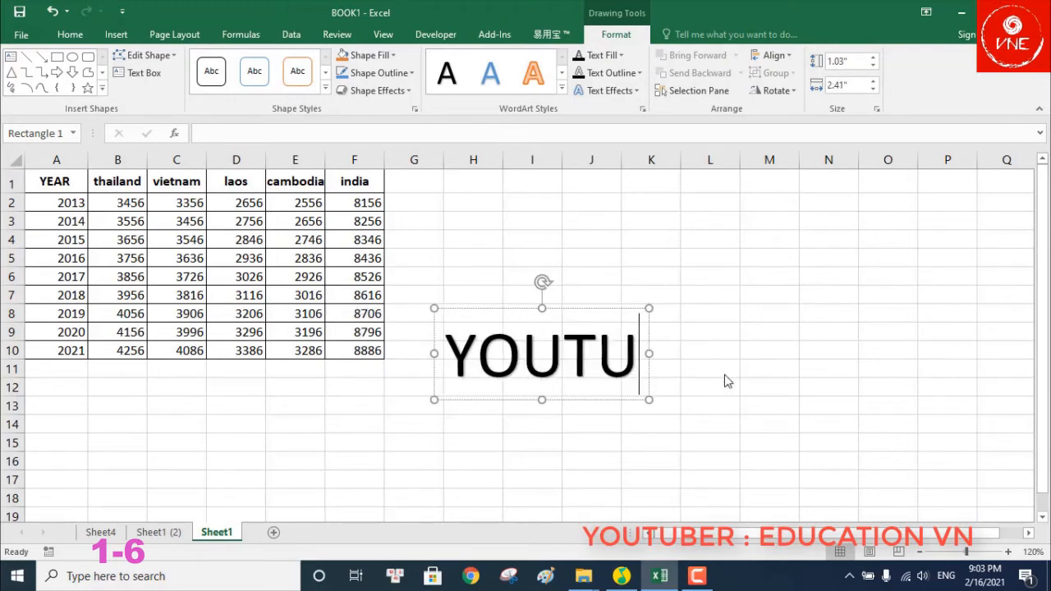
type("BER : E")
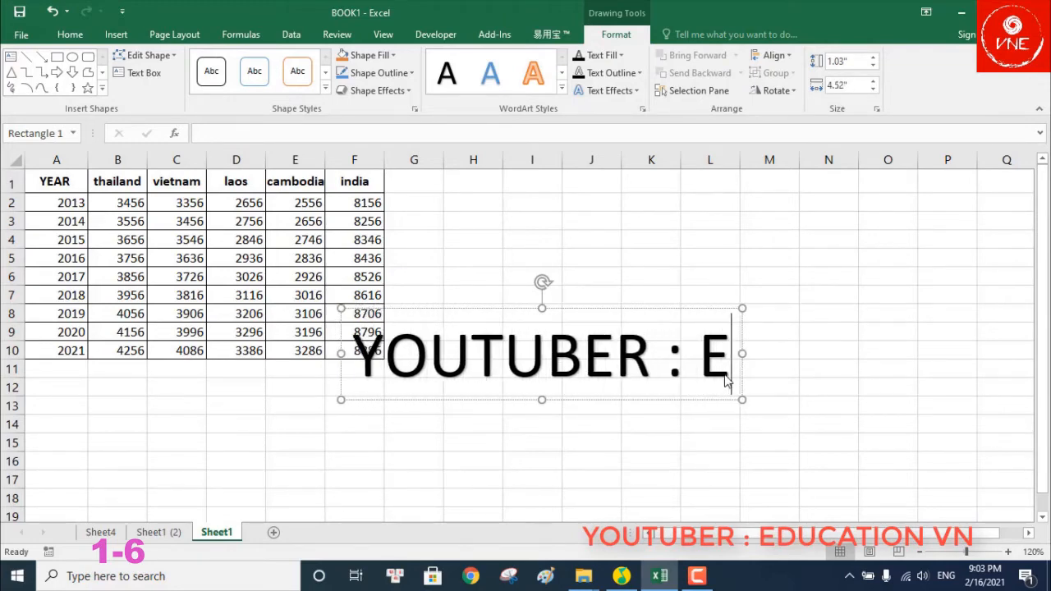
type("DUCATION VN")
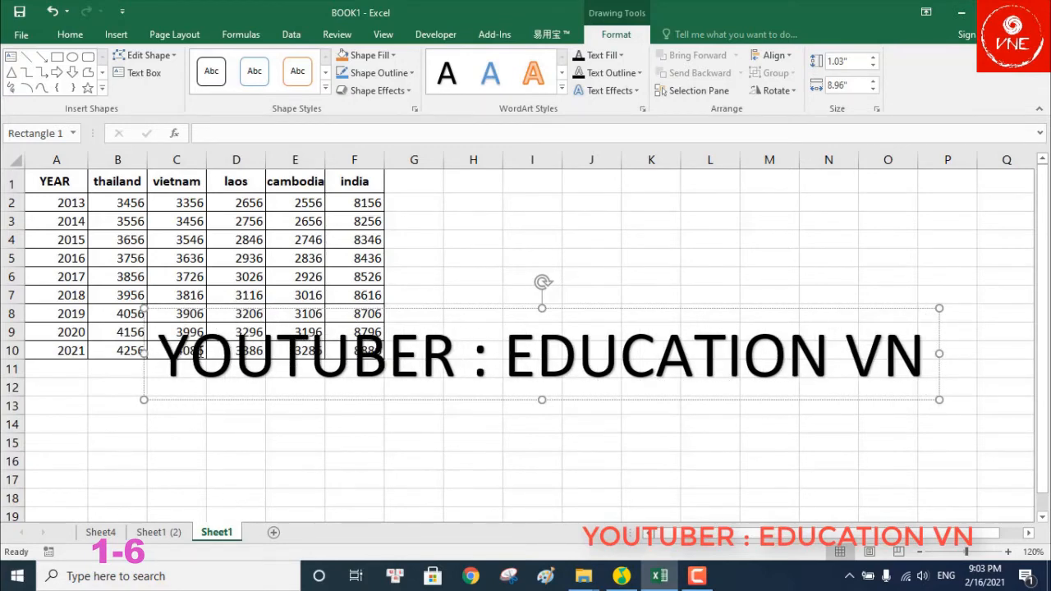
Step: Set the WordArt text to font size 14 and move the object just beside the table, around row 7
left_click_drag(159, 355, 926, 329)
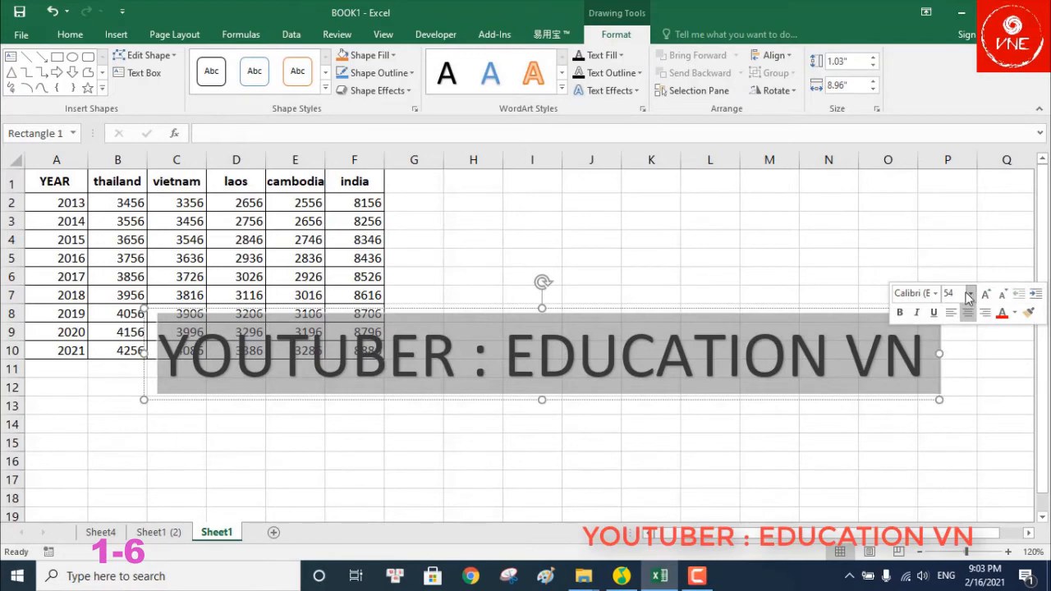
left_click(972, 294)
left_click(952, 100)
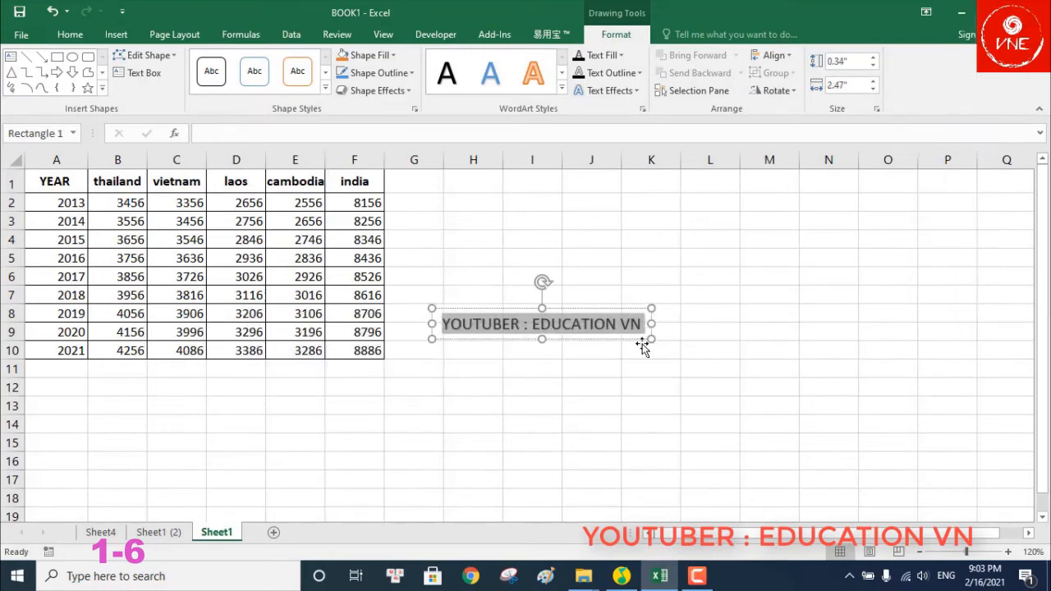
left_click_drag(624, 334, 591, 305)
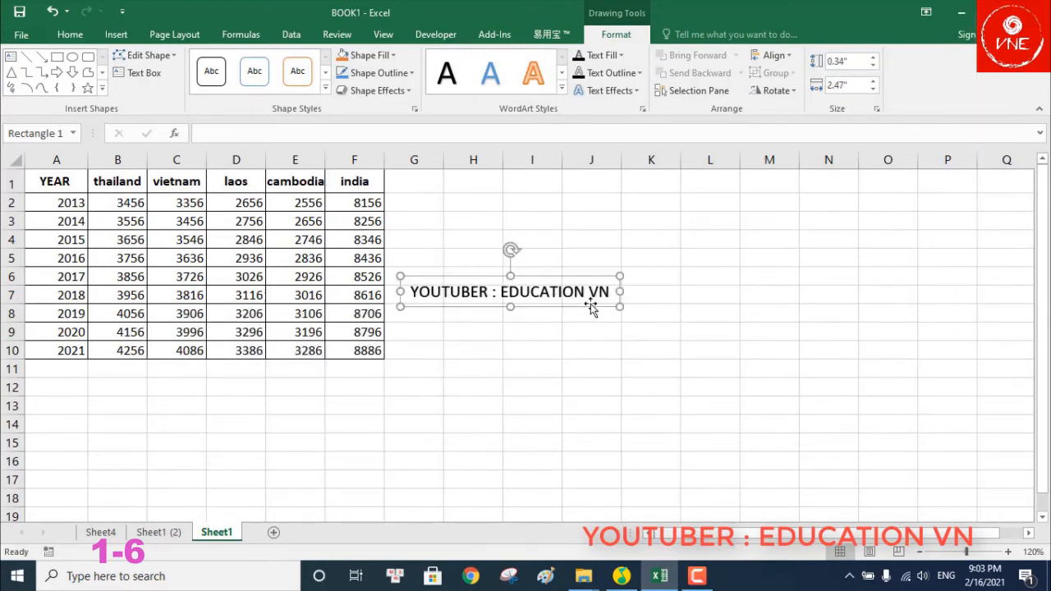
Step: Select all the WordArt text and set its solid text fill to 85% transparency
left_click_drag(408, 289, 449, 288)
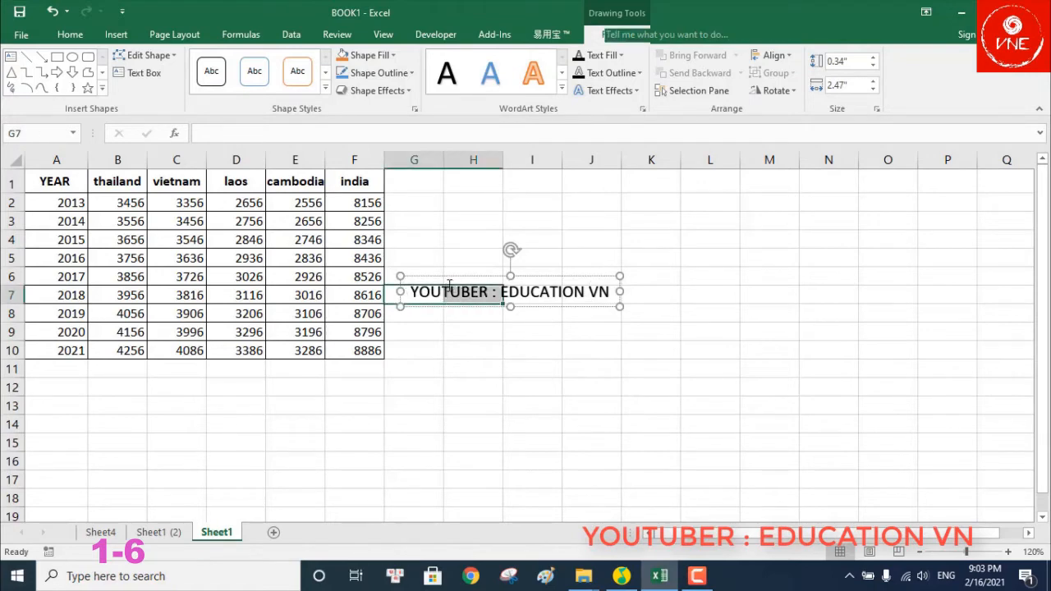
left_click_drag(472, 331, 493, 331)
left_click(479, 291)
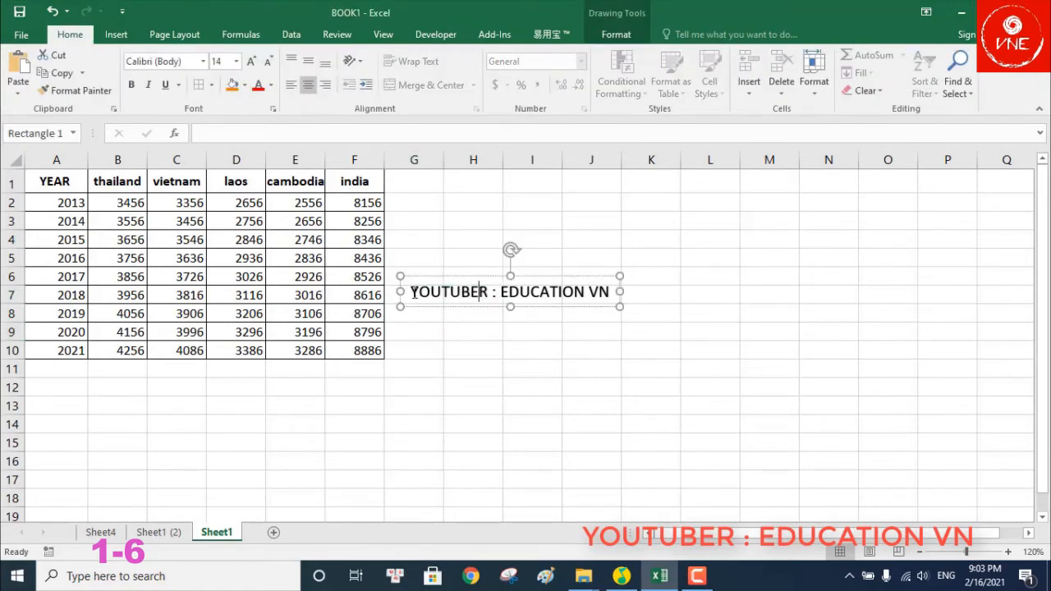
left_click_drag(412, 292, 614, 291)
right_click(592, 290)
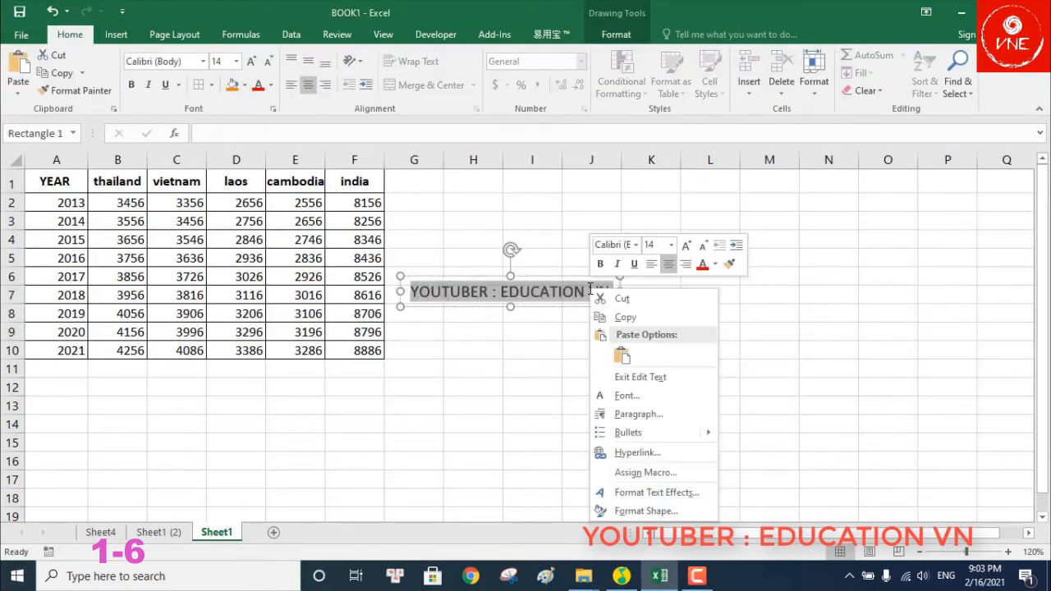
left_click(657, 493)
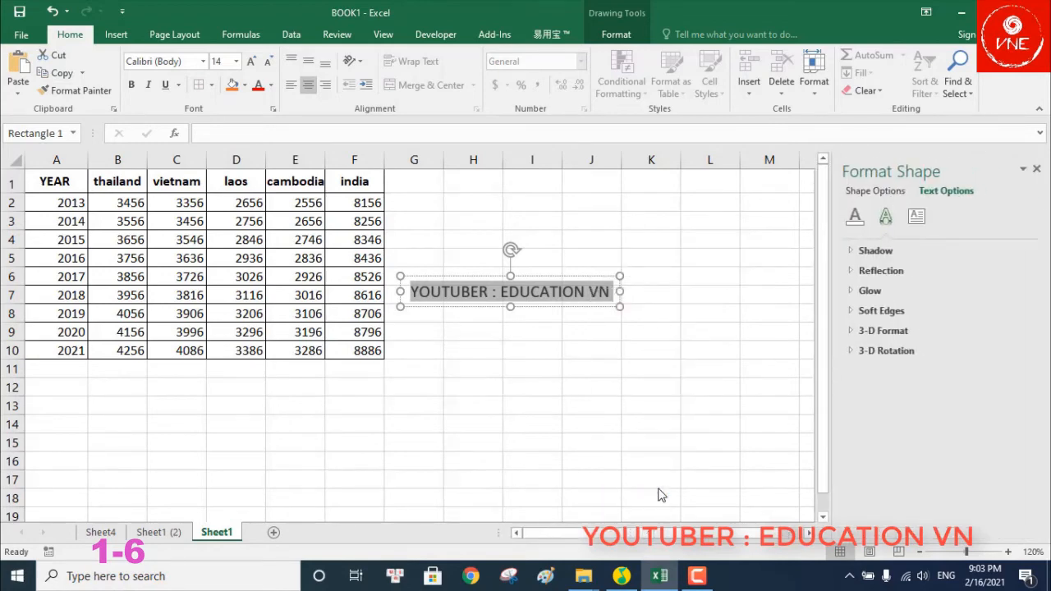
left_click(855, 216)
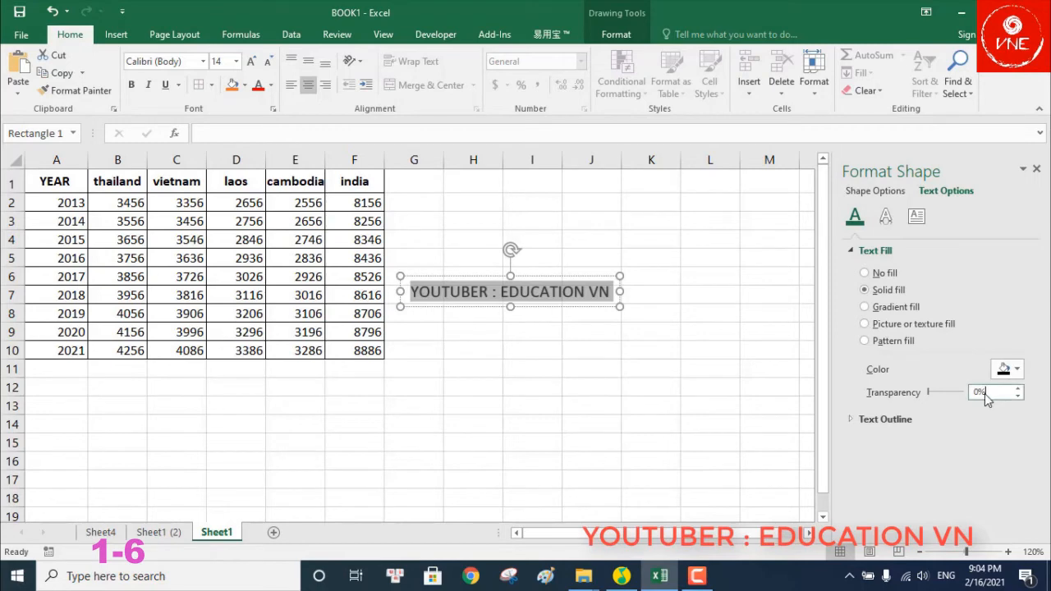
left_click(950, 393)
left_click(1001, 393)
type("870")
key("Return")
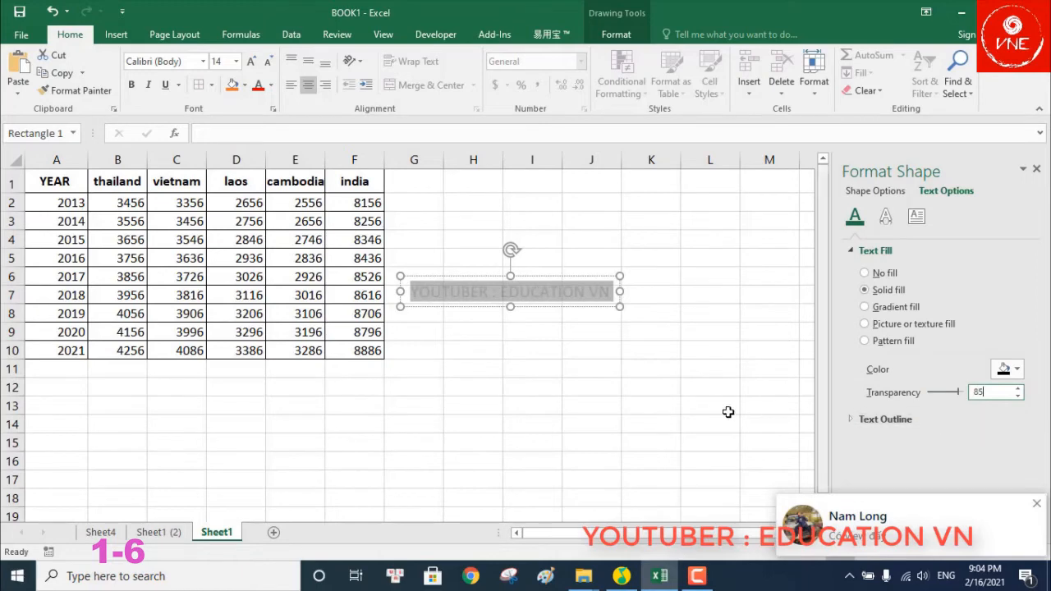
Step: Move the faded WordArt onto the table, over rows 5 to 6 of columns B to F
left_click(651, 391)
left_click(588, 307)
left_click(602, 327)
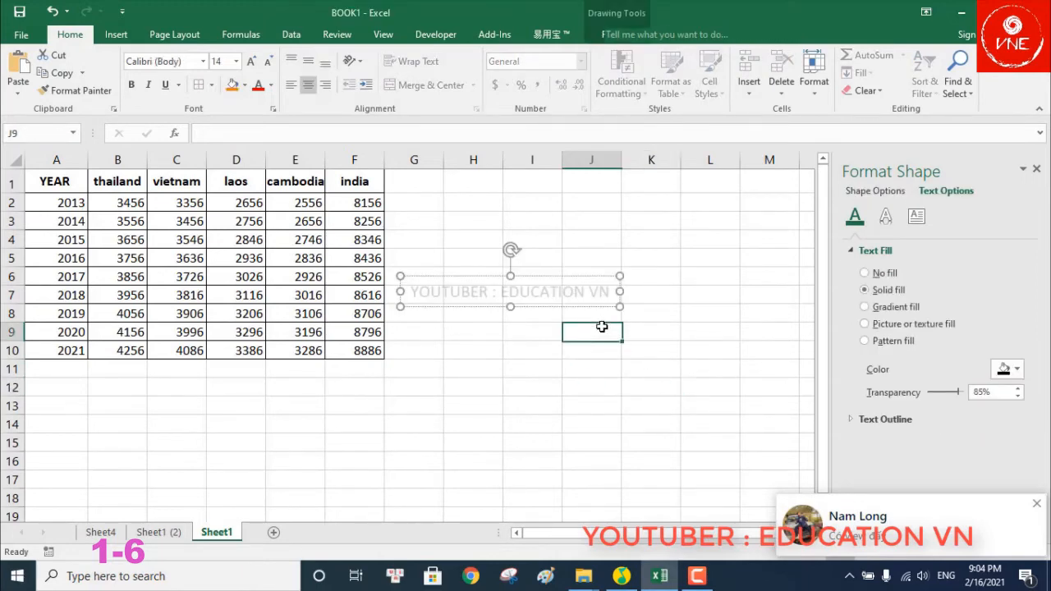
left_click(578, 302)
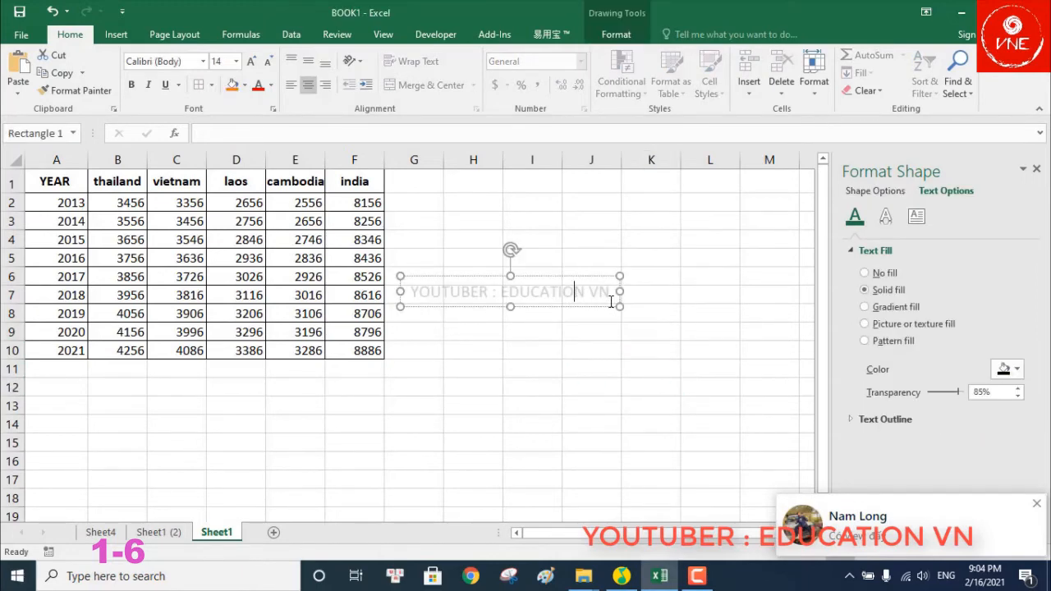
right_click(607, 305)
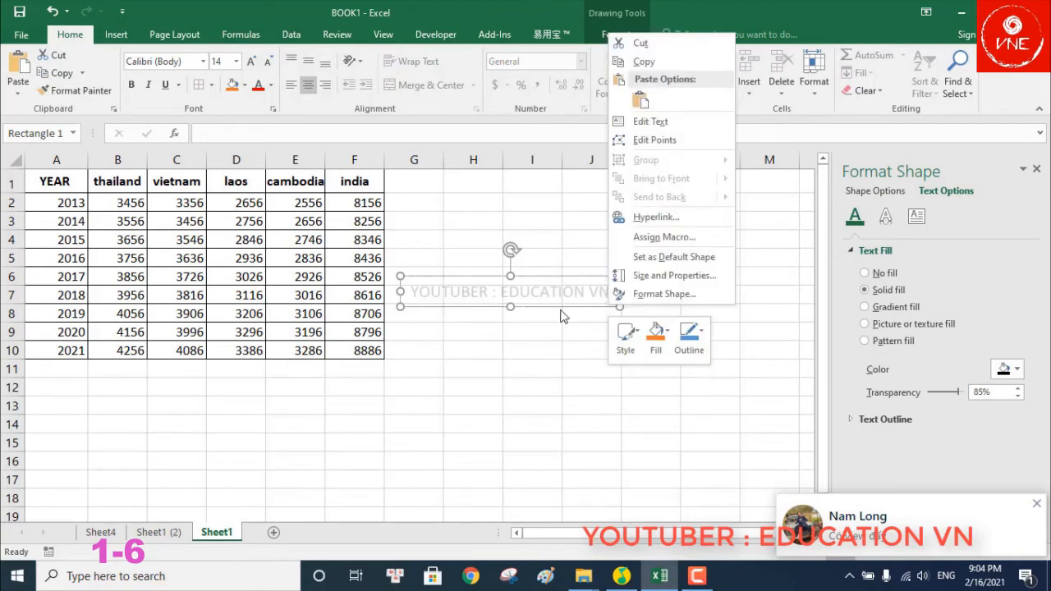
left_click(575, 305)
left_click_drag(575, 304, 293, 262)
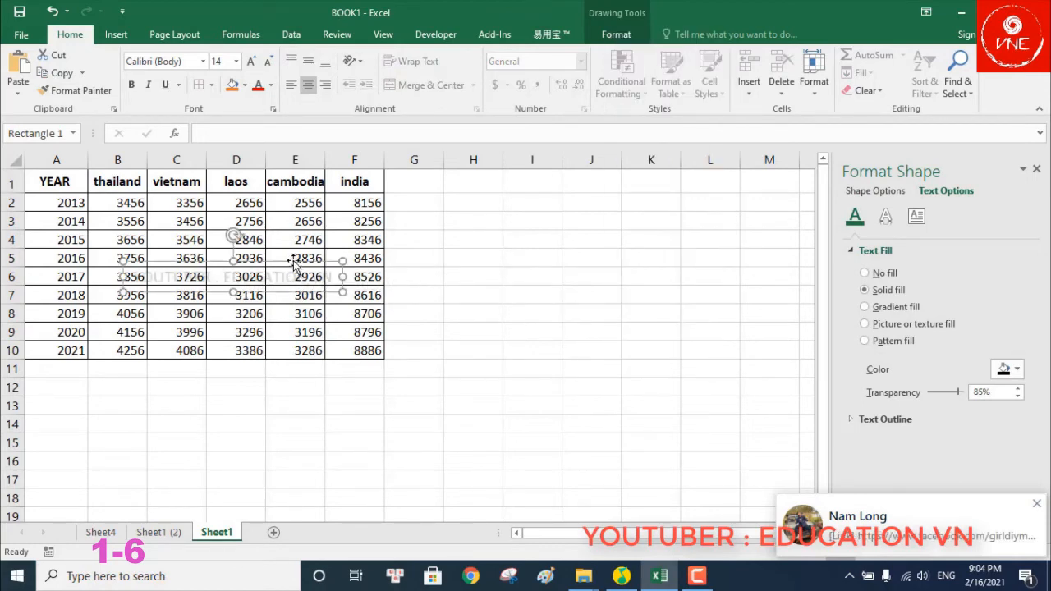
Step: Rotate the WordArt diagonally upward and place it over columns A to C of the table
mouse_move(235, 237)
left_mouse_down()
mouse_move(187, 212)
mouse_move(175, 236)
mouse_move(203, 249)
left_mouse_up()
left_click_drag(204, 288, 84, 291)
left_click(164, 276)
left_click(156, 232)
Step: Duplicate the diagonal watermark and place the copy over columns C to F, parallel to the first one
right_click(165, 238)
key("Escape")
left_click(463, 297)
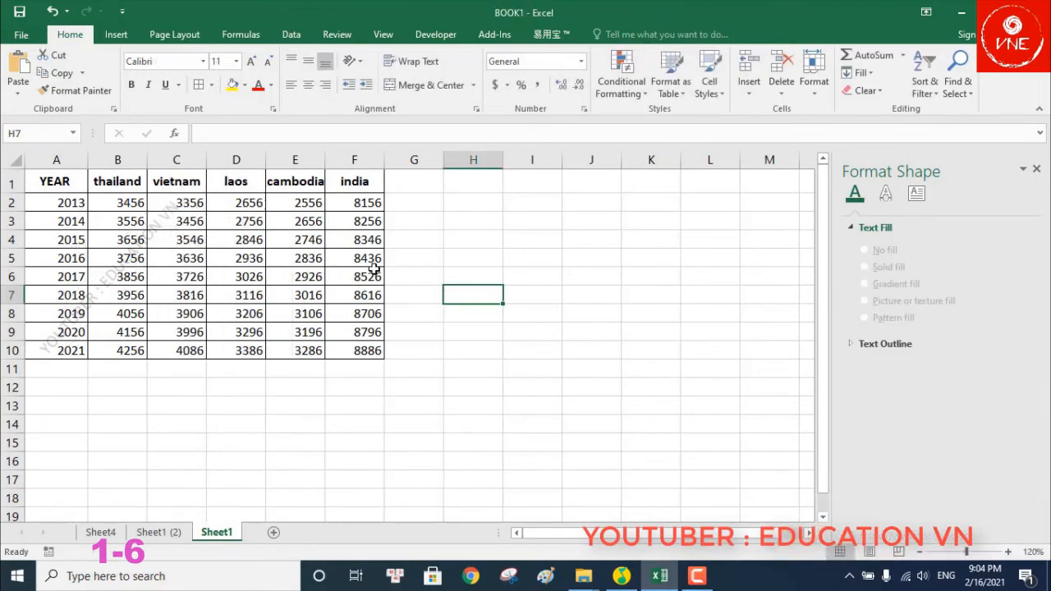
left_click(338, 258)
right_click(339, 258)
left_click(347, 234)
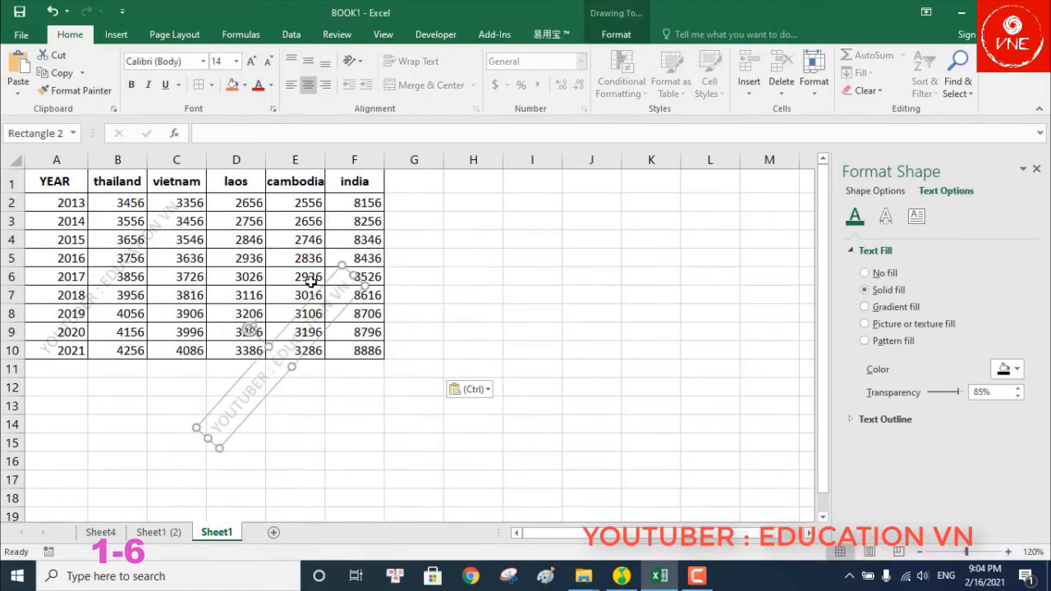
left_click_drag(273, 394, 256, 315)
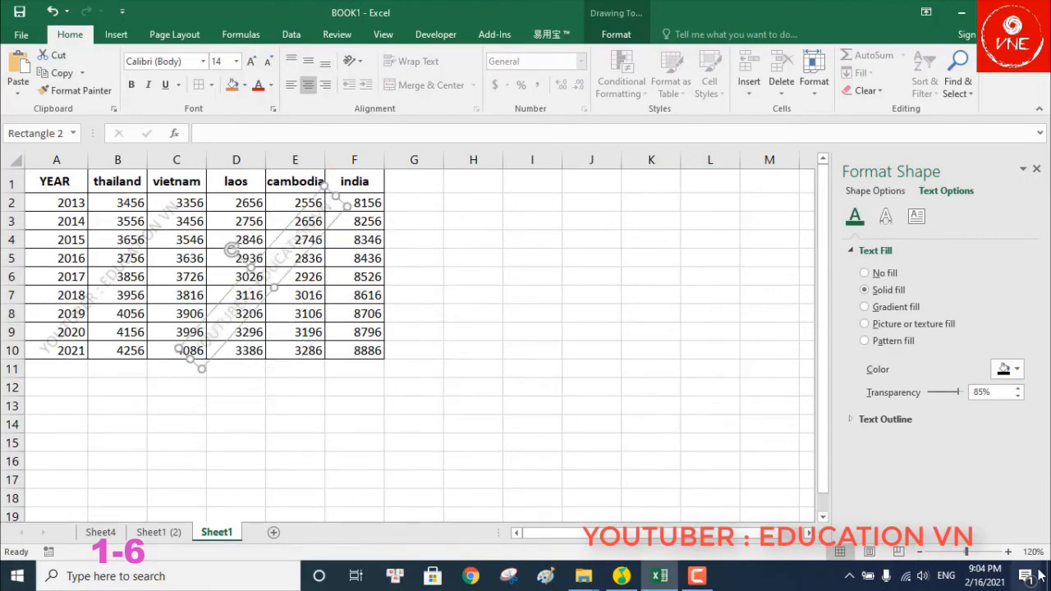
Step: Zoom in on Sheet1 and examine the two diagonal watermarks over the table
left_click(1008, 552)
left_click(1009, 551)
left_click(1008, 552)
left_click(1008, 552)
left_click(1008, 551)
left_click(1010, 552)
left_click(1010, 552)
left_click(1010, 552)
left_click(788, 387)
scroll(427, 357, "down", 1)
left_click(370, 404)
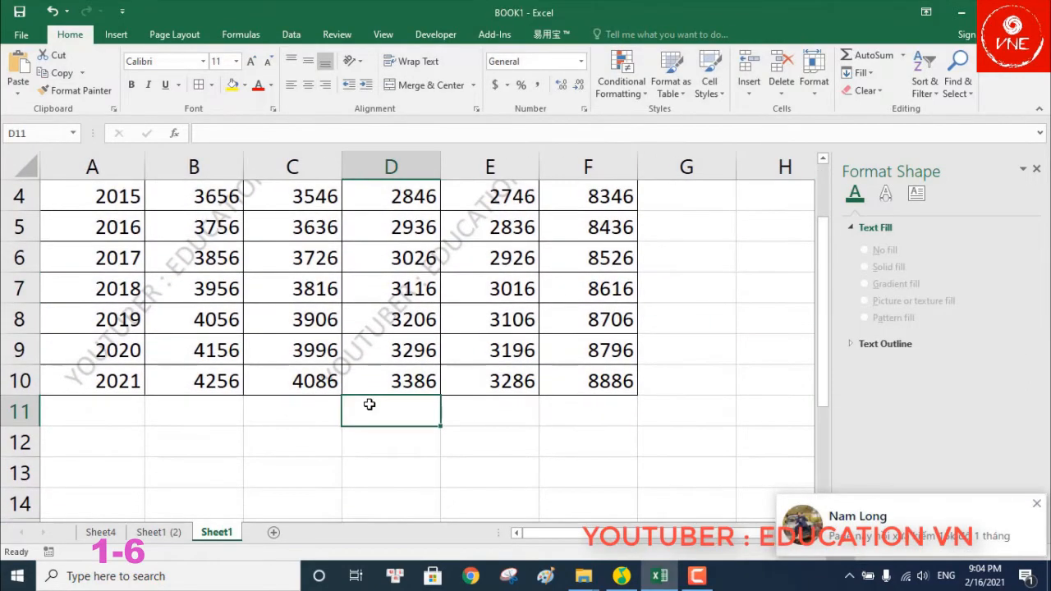
scroll(370, 404, "up", 1)
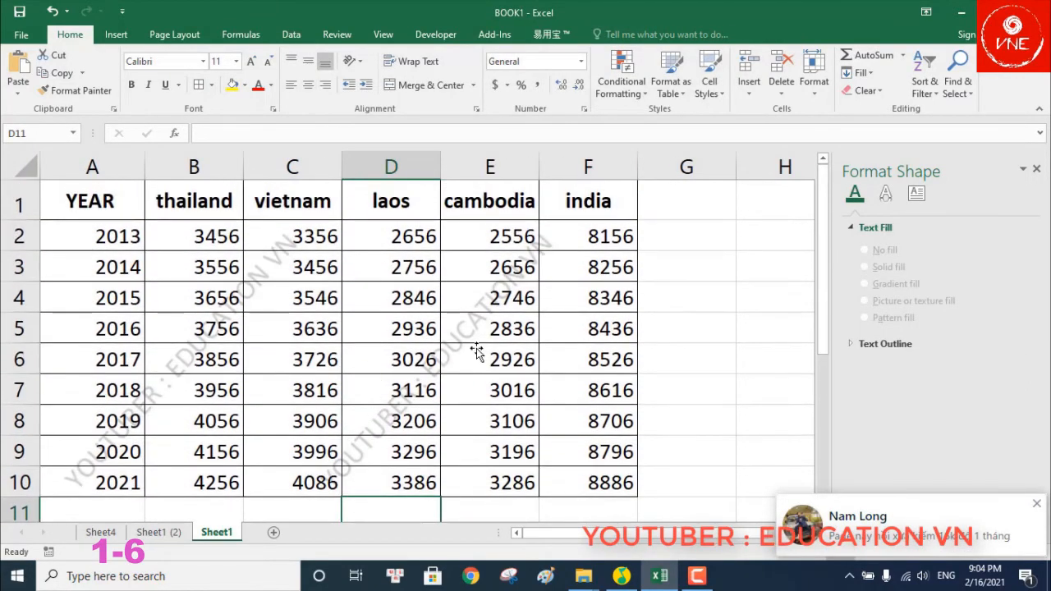
left_click(697, 576)
left_click(1018, 522)
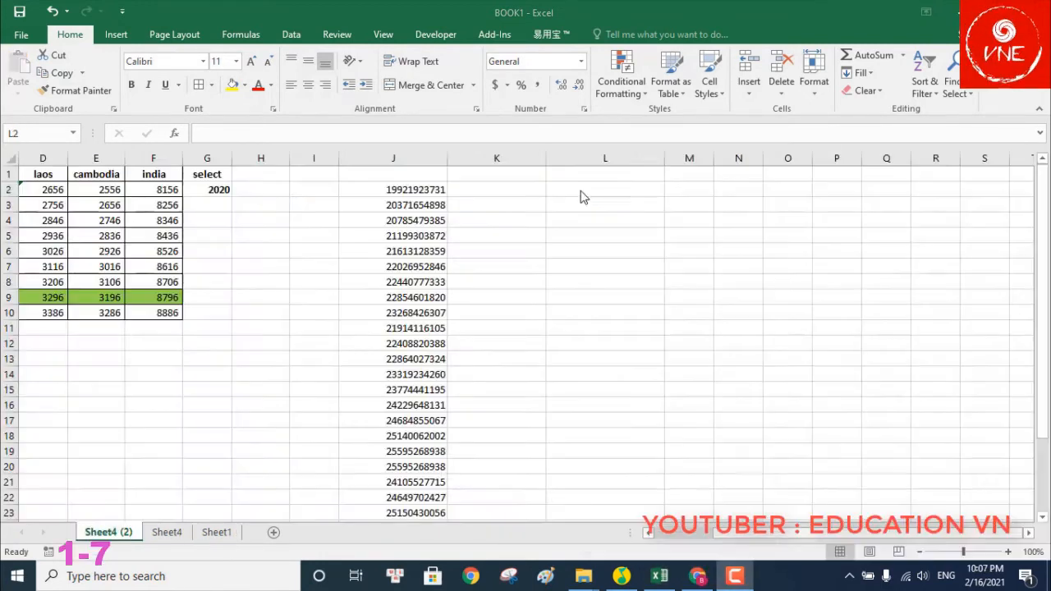
Step: Copy the number in J2 on Sheet4 (2) and paste it as a value into K2
left_click(587, 190)
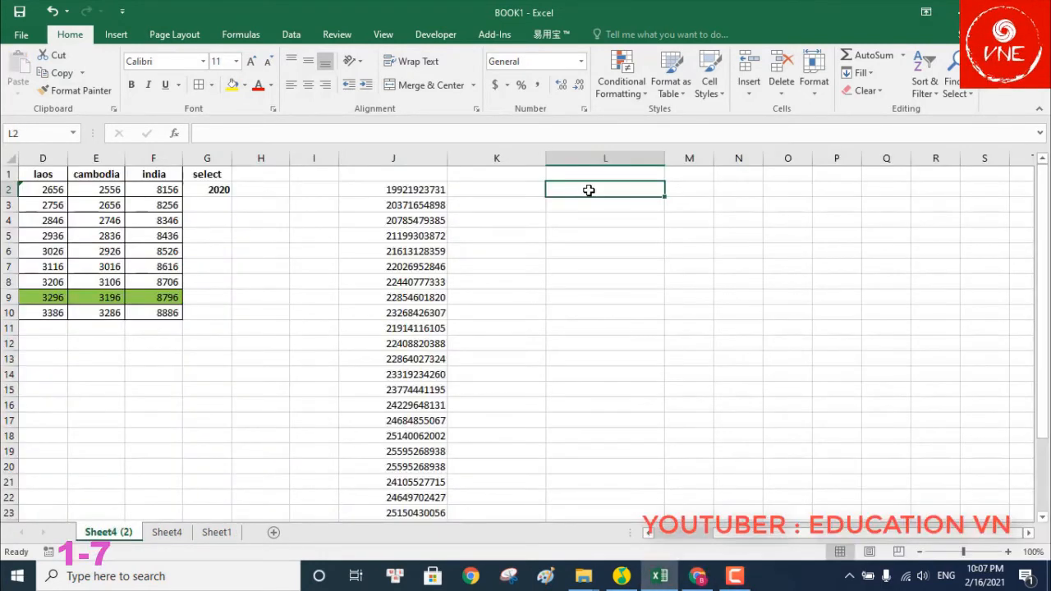
left_click(416, 189)
right_click(418, 188)
left_click(470, 216)
left_click(490, 192)
right_click(493, 192)
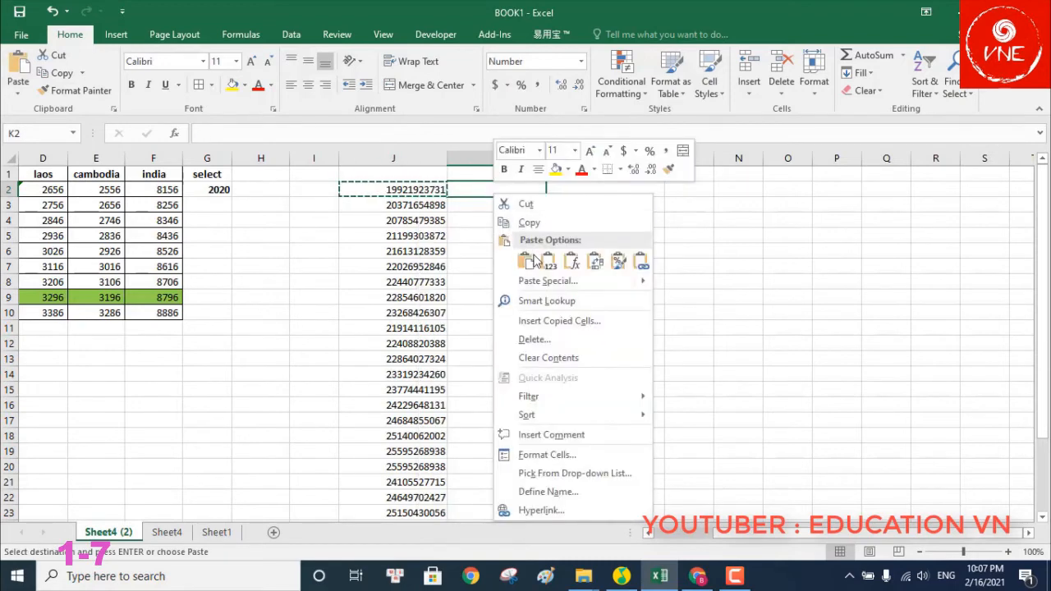
left_click(548, 264)
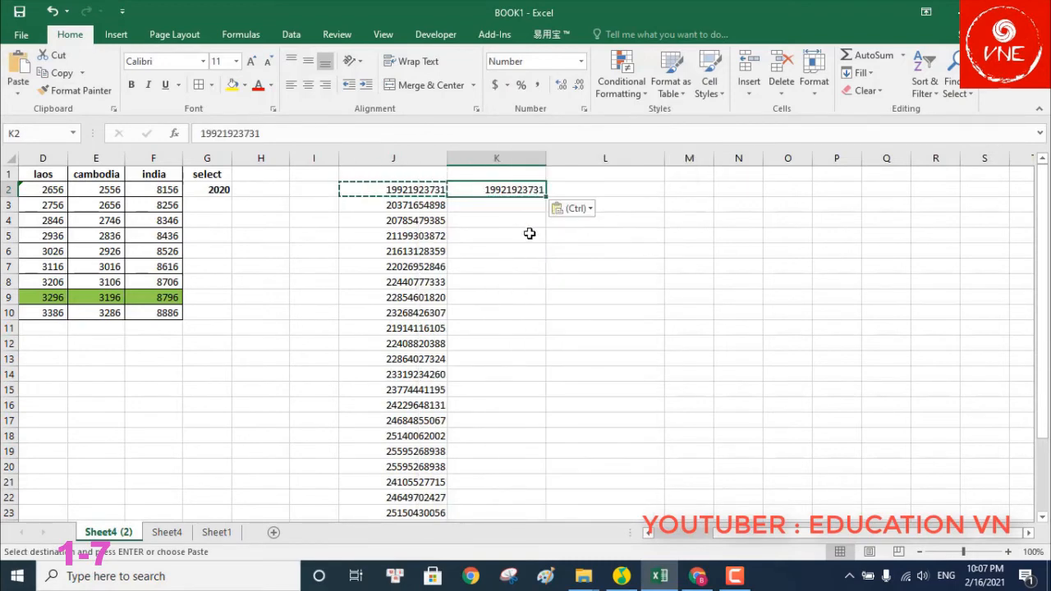
Step: Replace the four middle digits of the number in K2 with "****" by hand
double_click(508, 189)
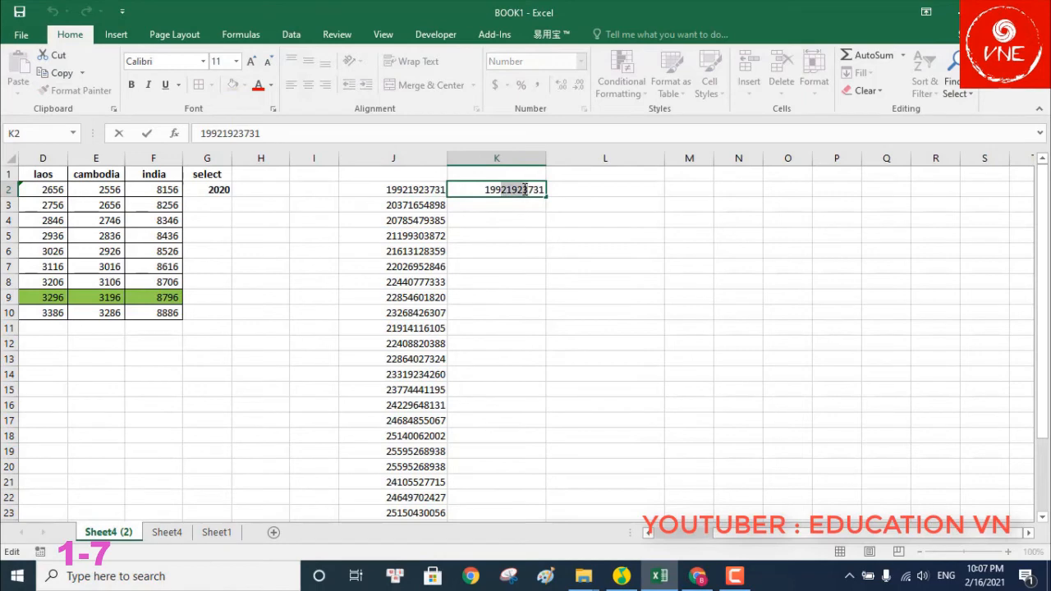
type("****")
key("Return")
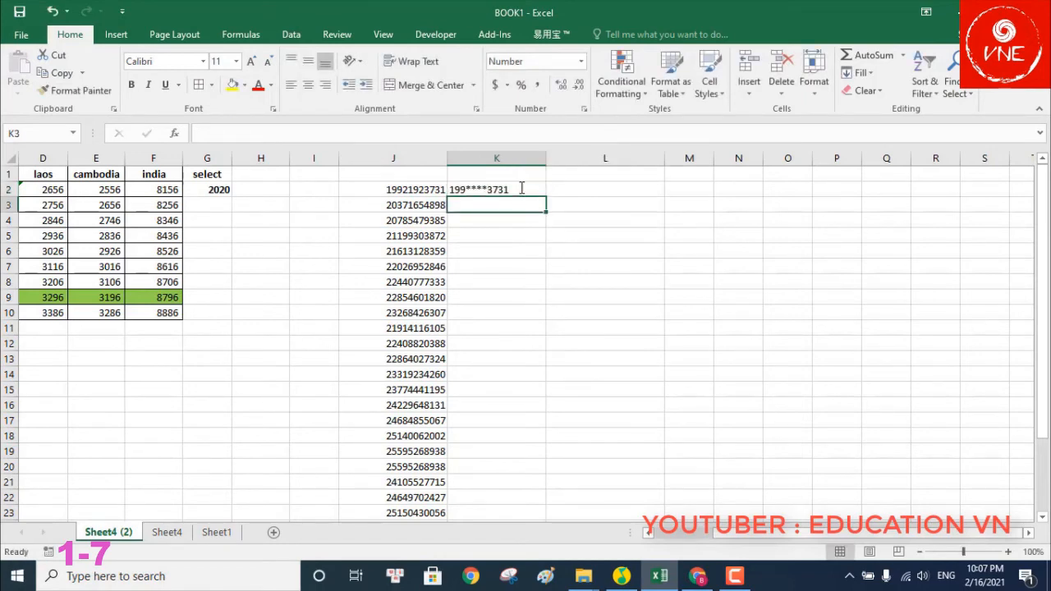
Step: Clear the manually masked number from K2
left_click(520, 185)
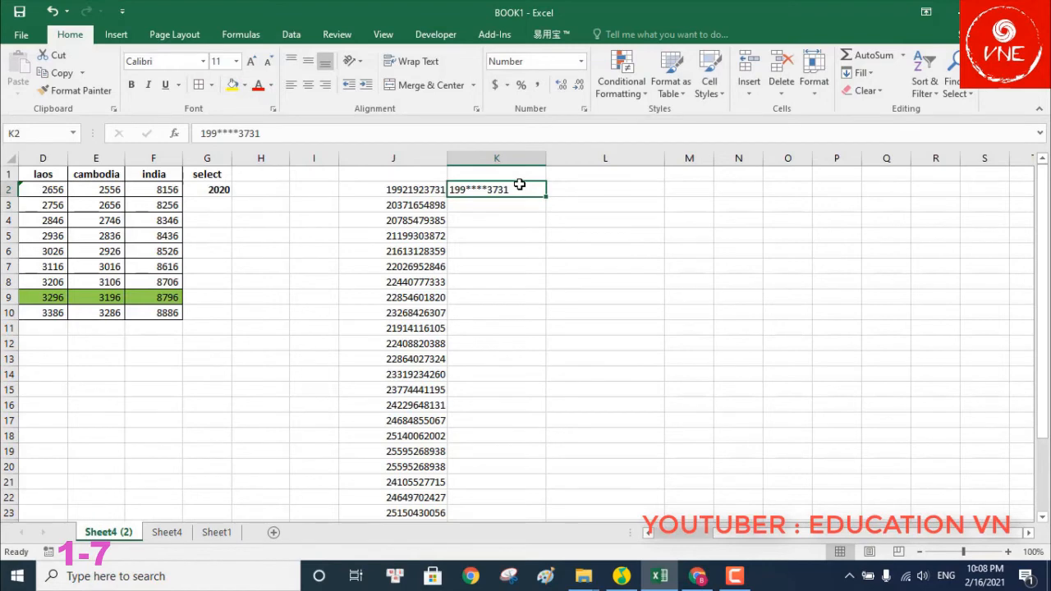
key("Delete")
left_click(786, 207)
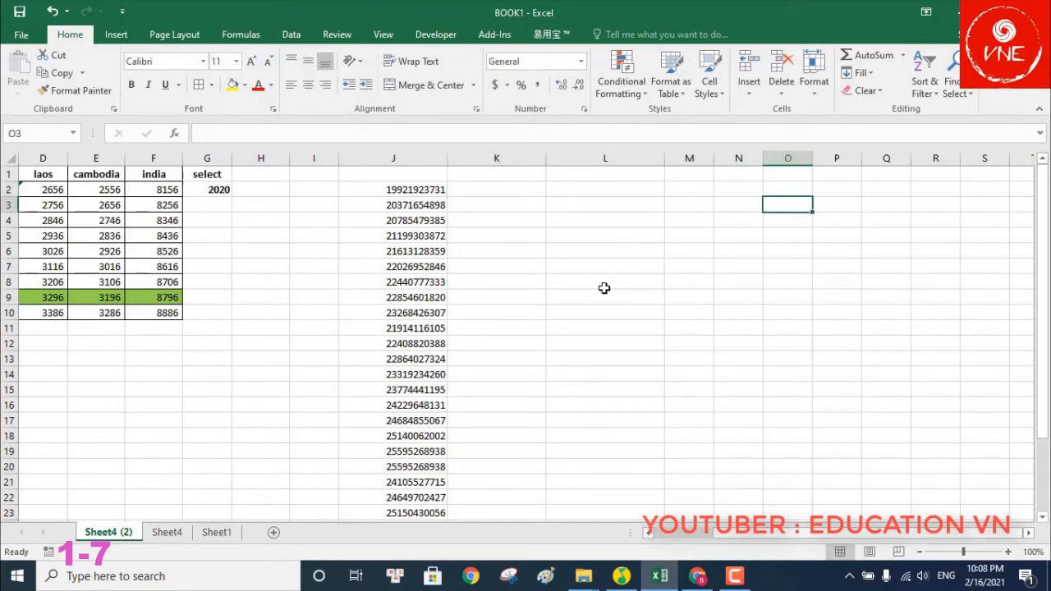
Step: Enter =REPLACE(J2;4;4;"****") in K2 and fill the formula down column K beside the numbers
left_click(506, 187)
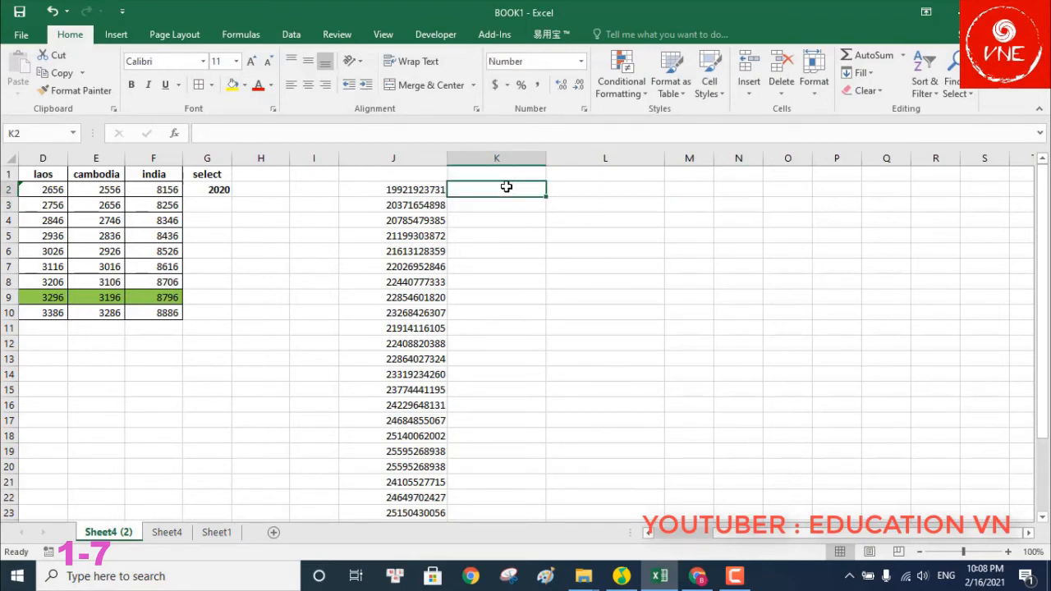
type("=")
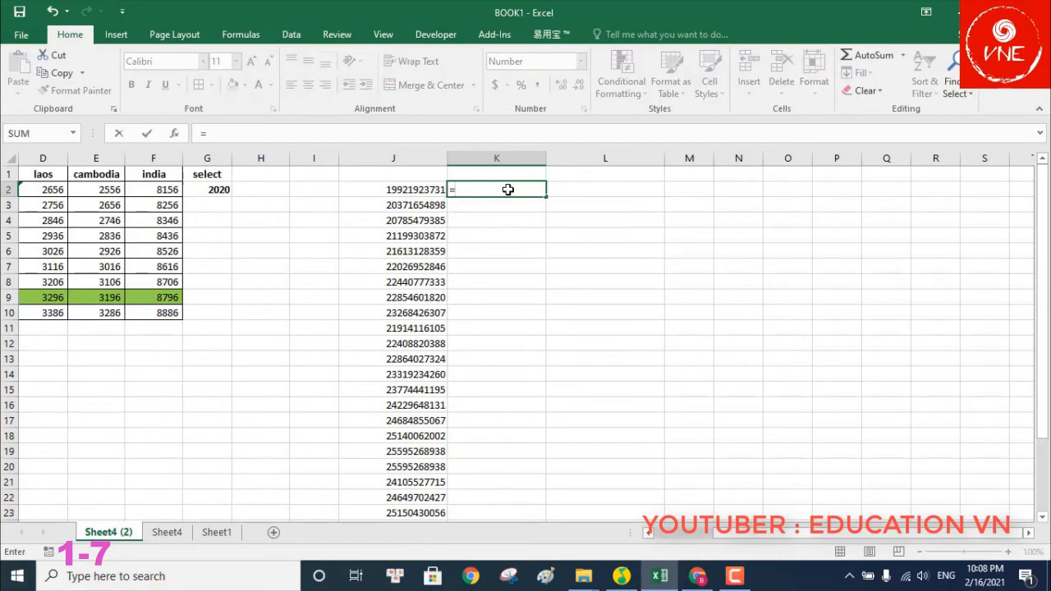
type("RE")
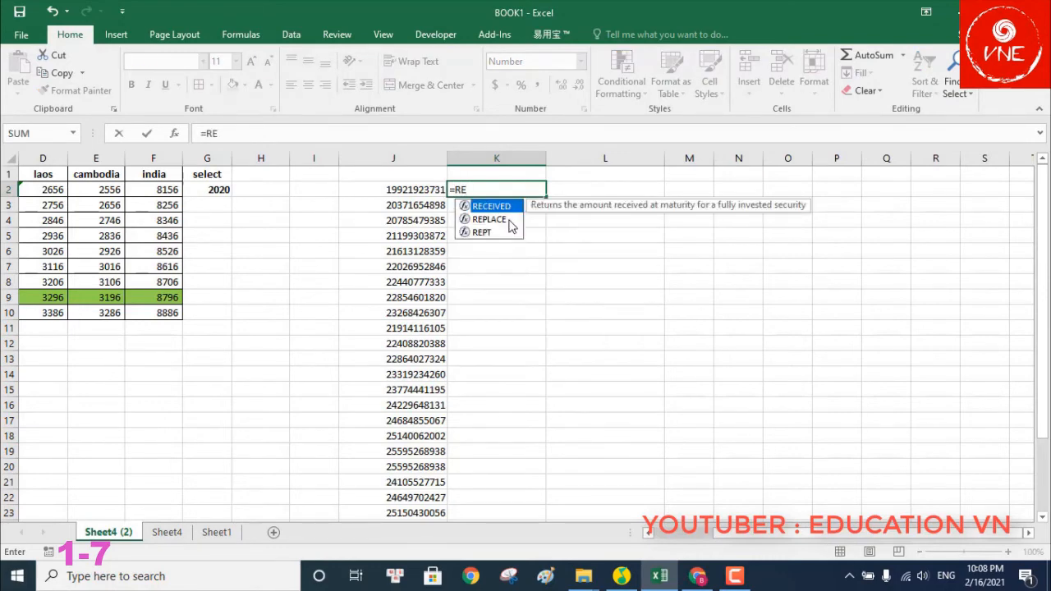
double_click(493, 219)
left_click(420, 194)
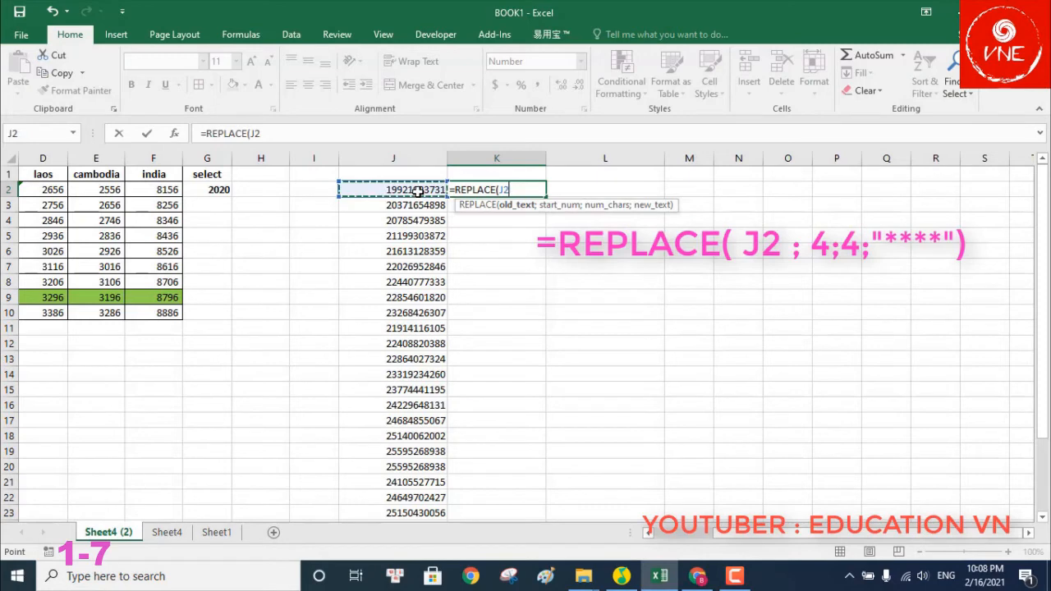
type(";4;4;\"****")
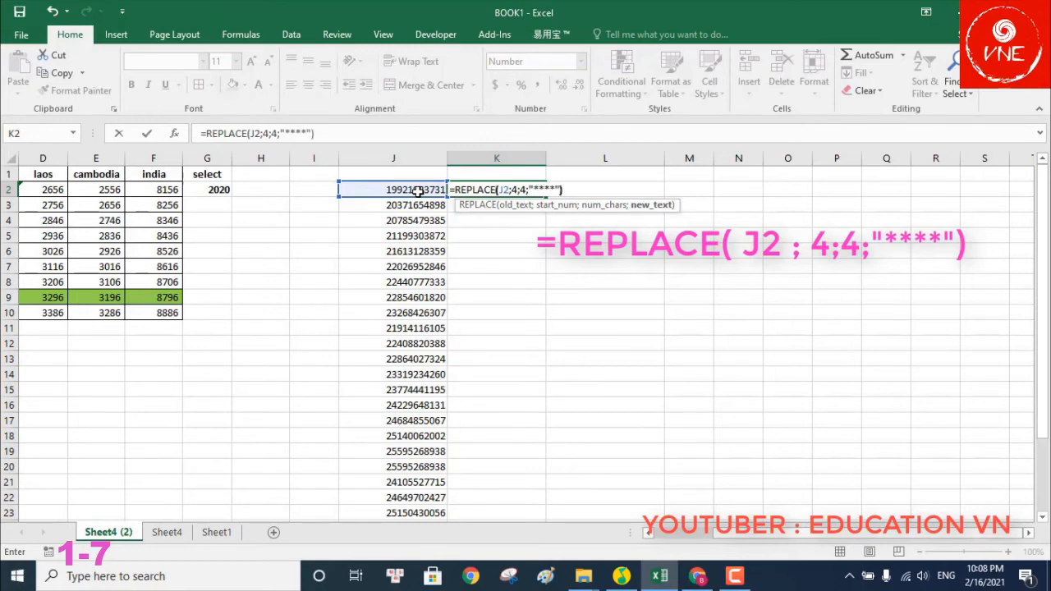
key("Return")
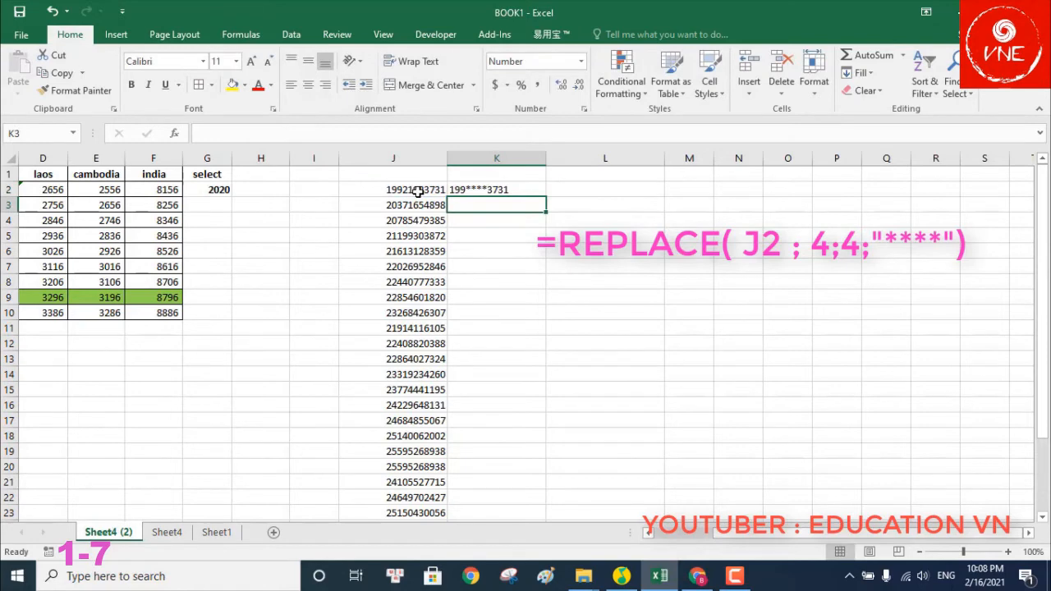
left_click(540, 194)
double_click(546, 199)
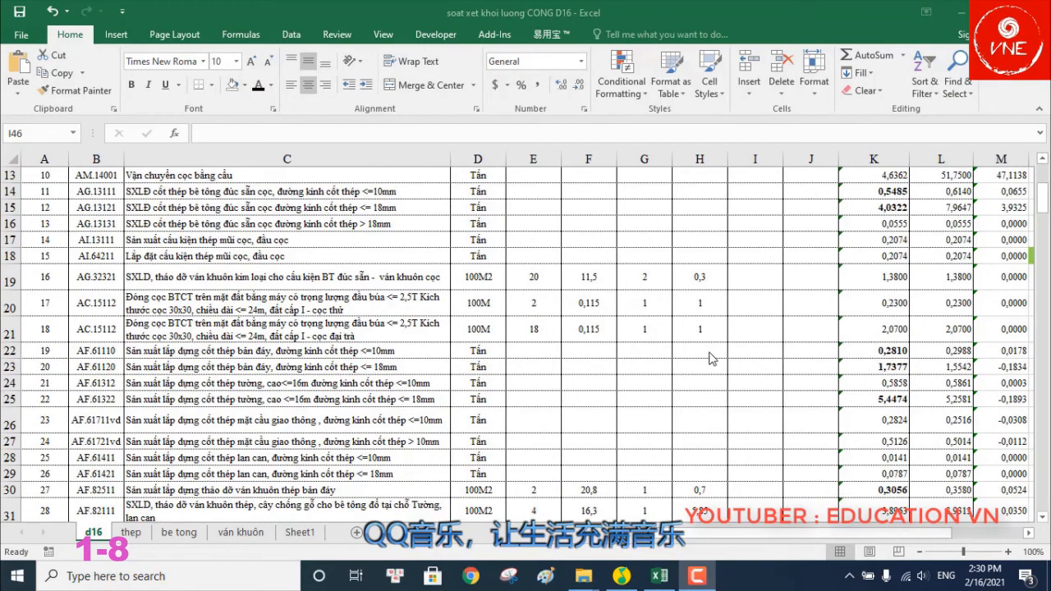
Step: Turn on the 易用宝 add-in's 聚光灯 spotlight on sheet d16 and highlight the row and column of cell E17
scroll(345, 312, "up", 3)
left_click(345, 298)
scroll(362, 284, "up", 1)
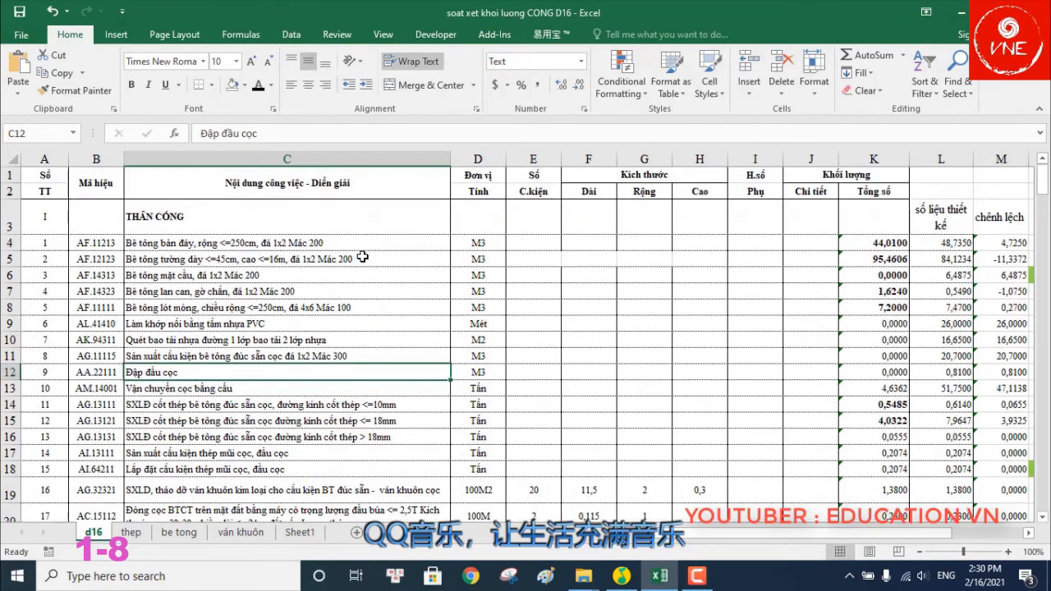
scroll(371, 269, "down", 2)
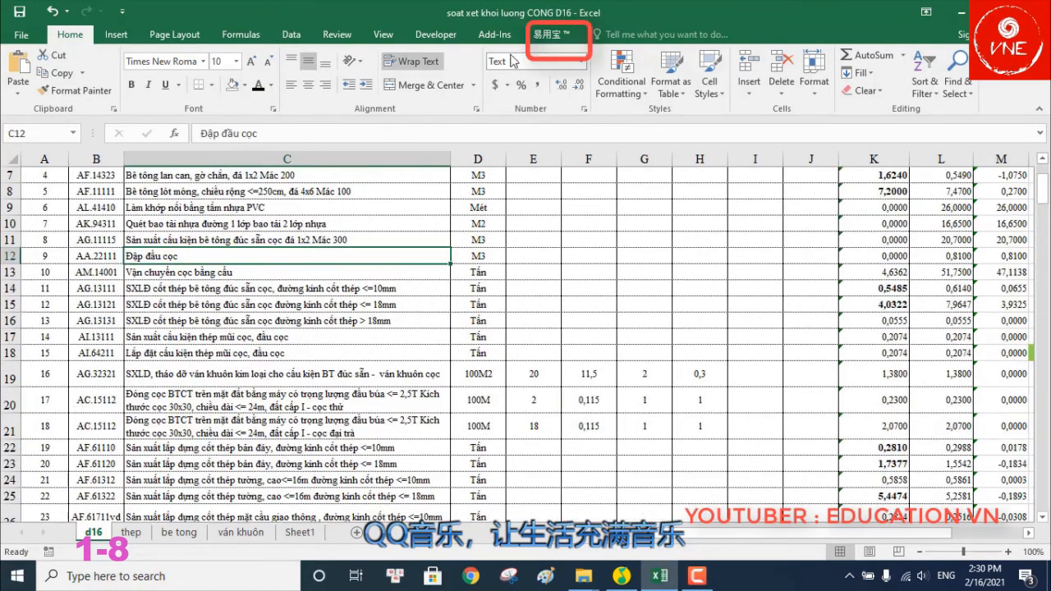
left_click(552, 36)
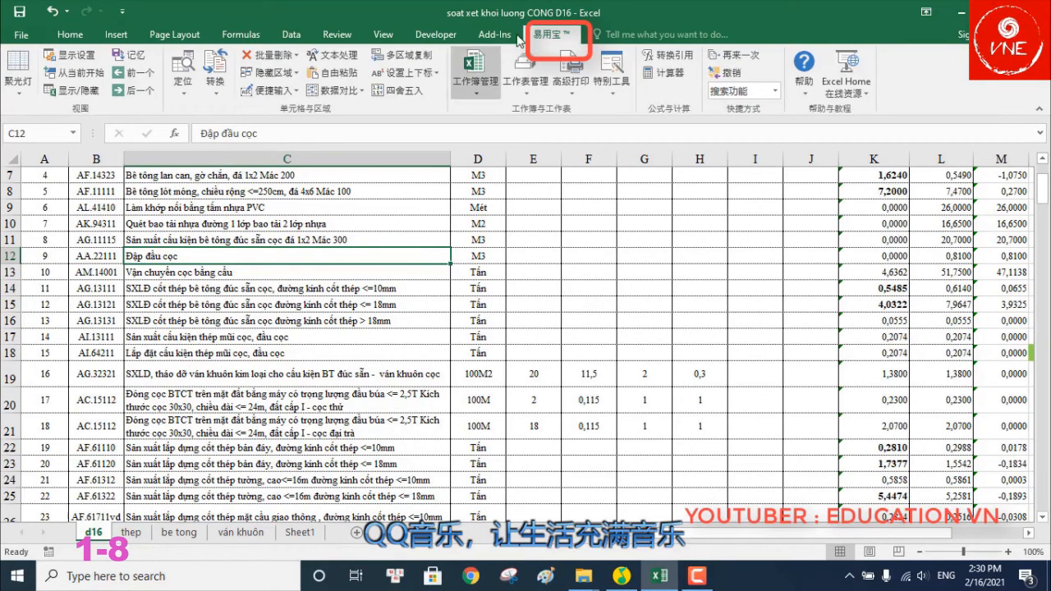
left_click(30, 91)
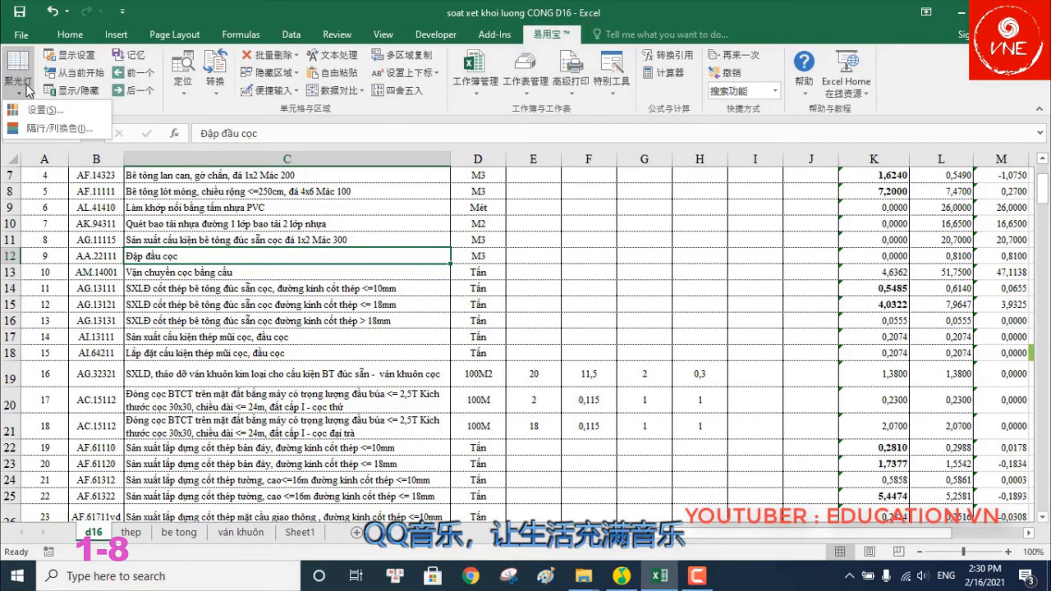
left_click(19, 61)
left_click(554, 335)
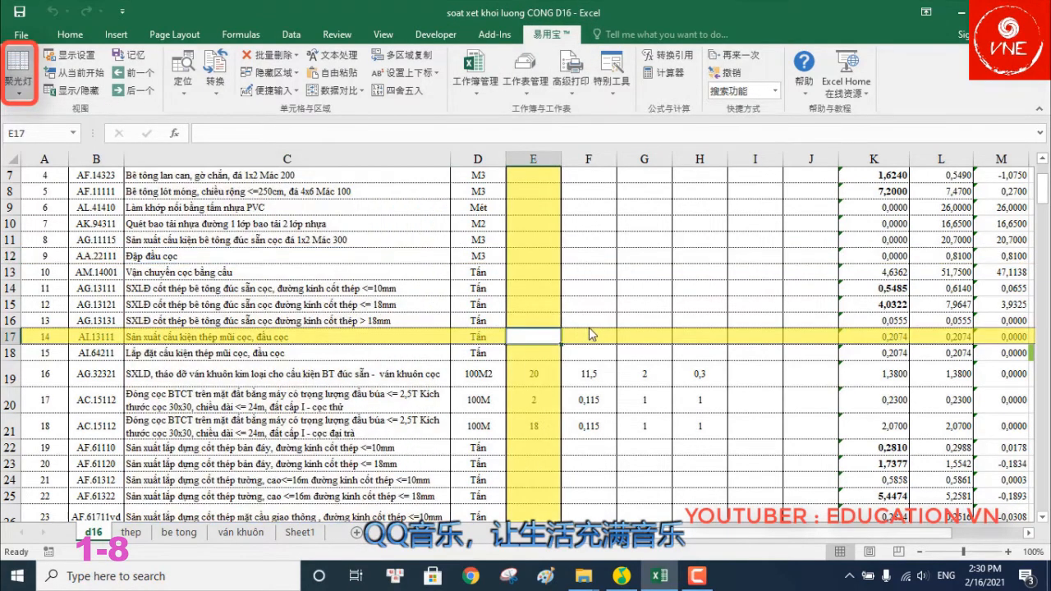
Step: Move the spotlight through cells of sheet d16, including E30, E32 and E43, to trace their rows and columns
left_click(598, 403)
scroll(598, 403, "down", 3)
left_click(531, 441)
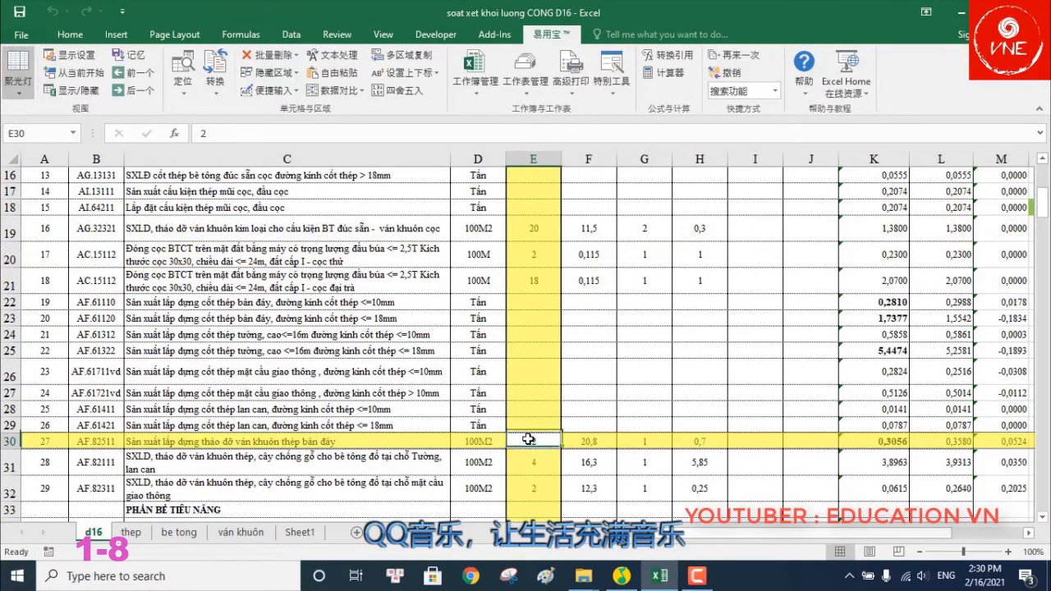
left_click(892, 473)
left_click(532, 488)
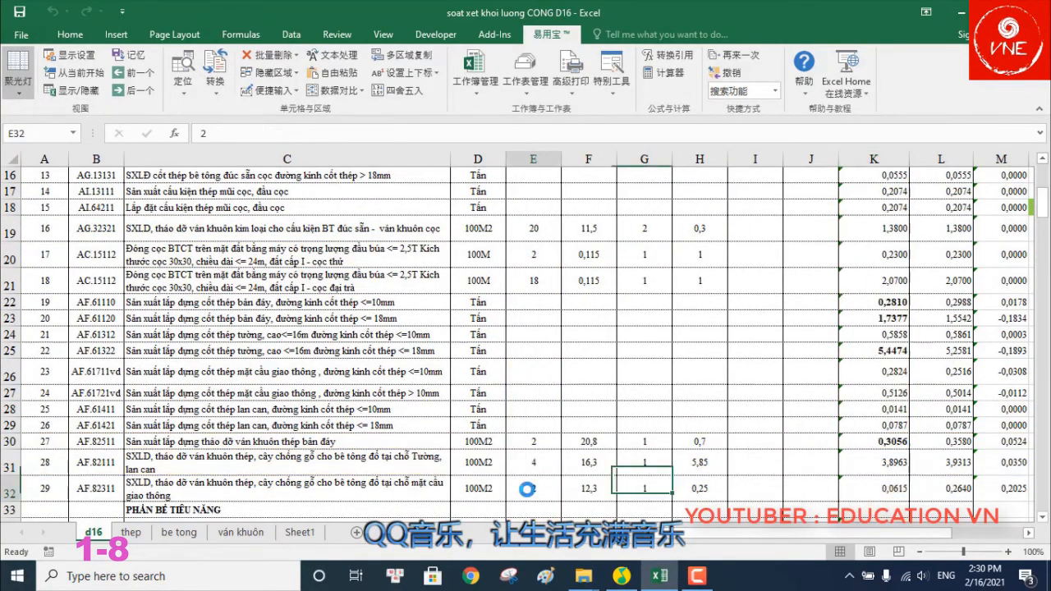
scroll(563, 398, "down", 5)
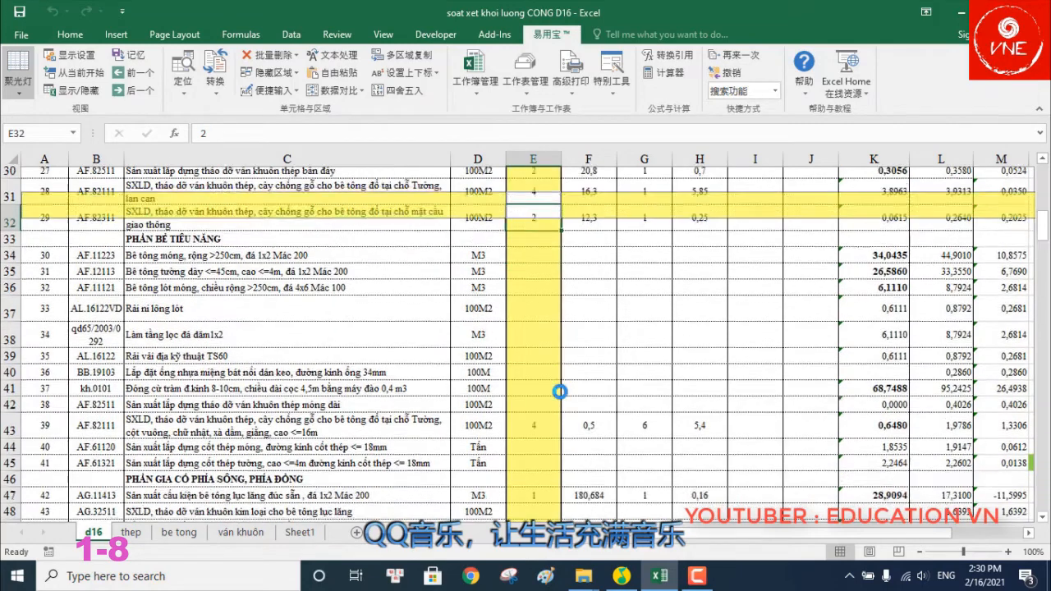
left_click(537, 298)
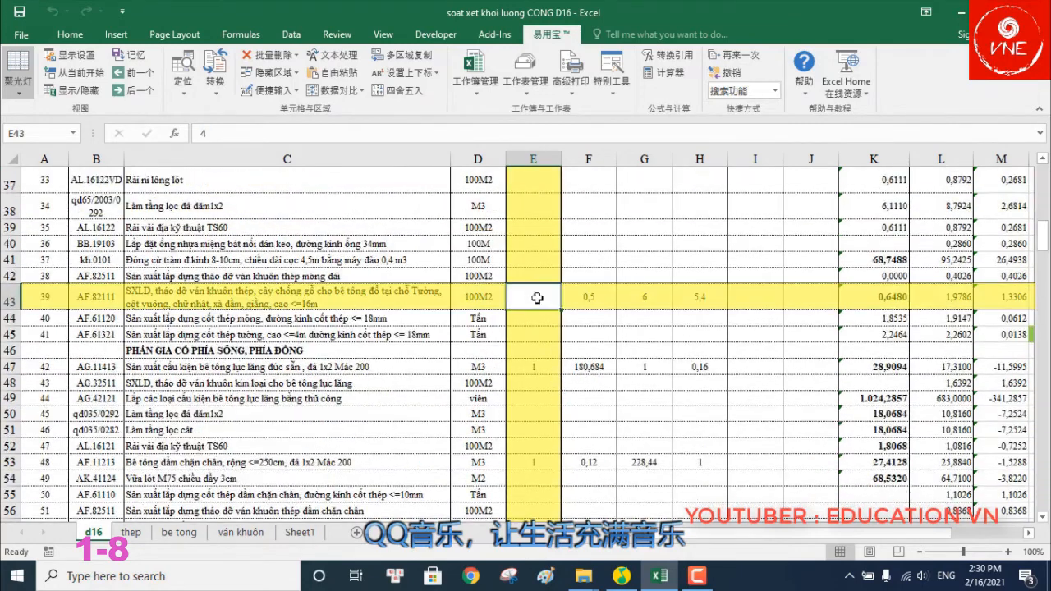
Step: Spotlight the rows and columns of cells K47, M53 and D62 on sheet d16
left_click(897, 368)
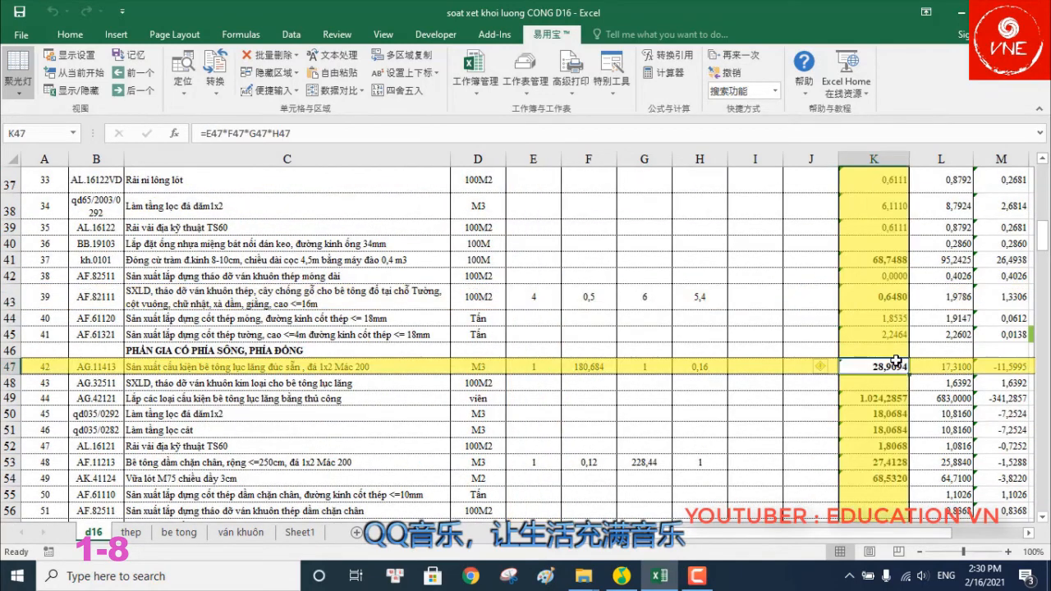
left_click(1027, 534)
left_click(598, 462)
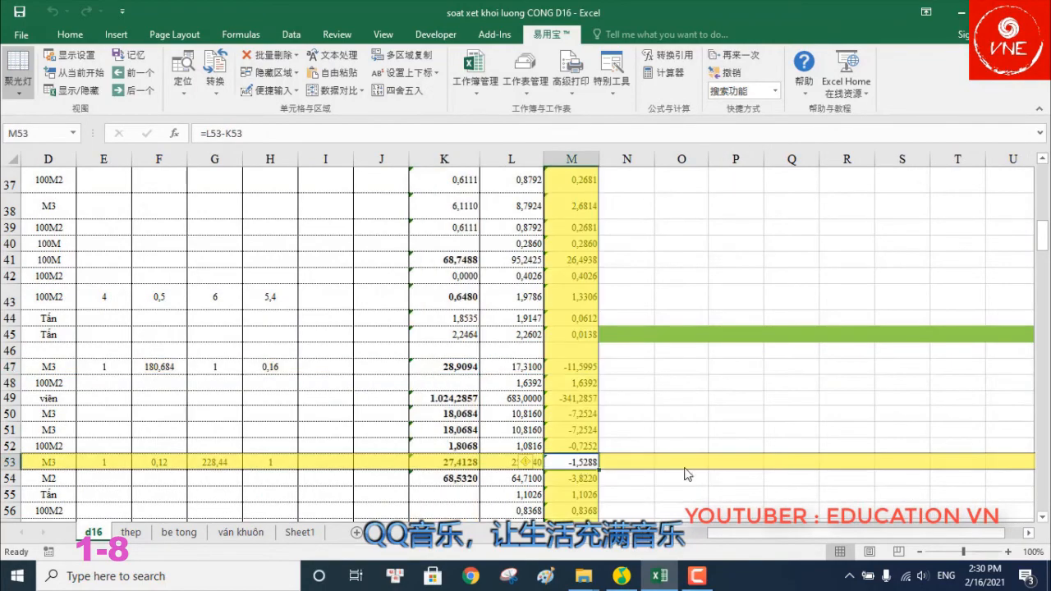
left_click_drag(745, 536, 686, 540)
scroll(568, 396, "down", 3)
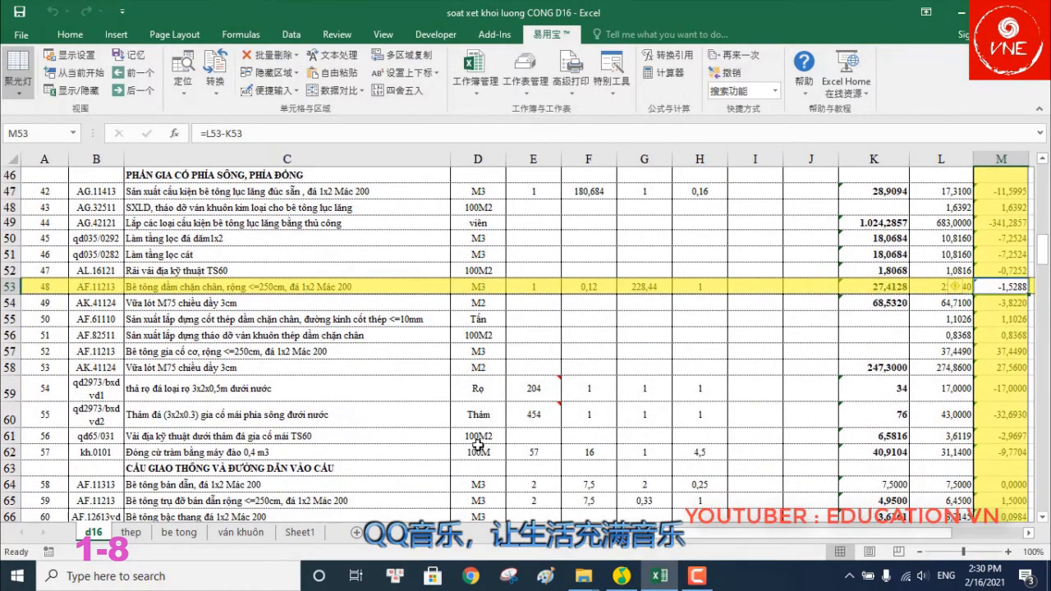
left_click(478, 451)
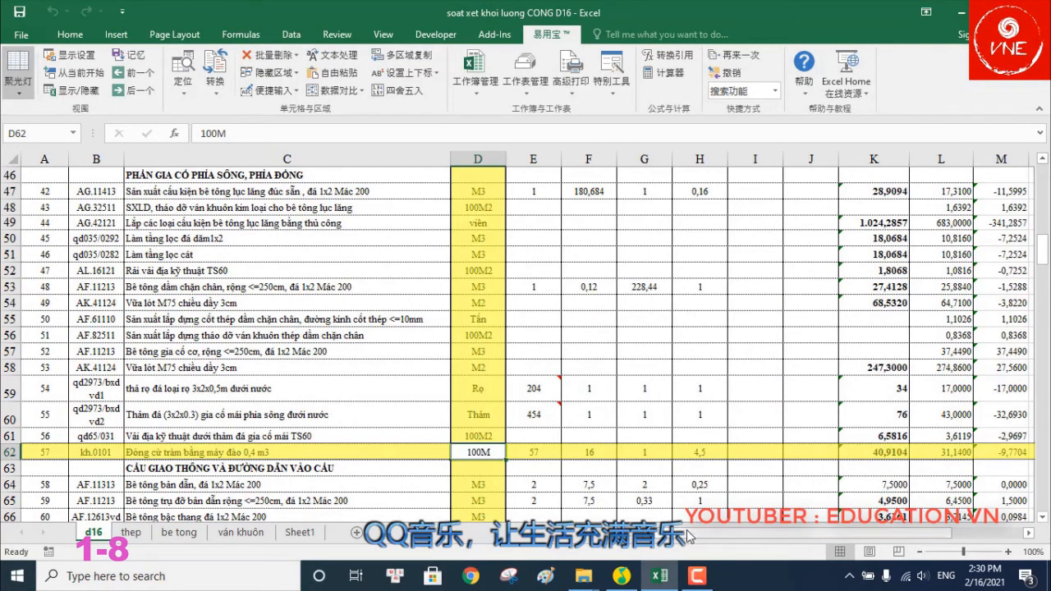
left_click(697, 577)
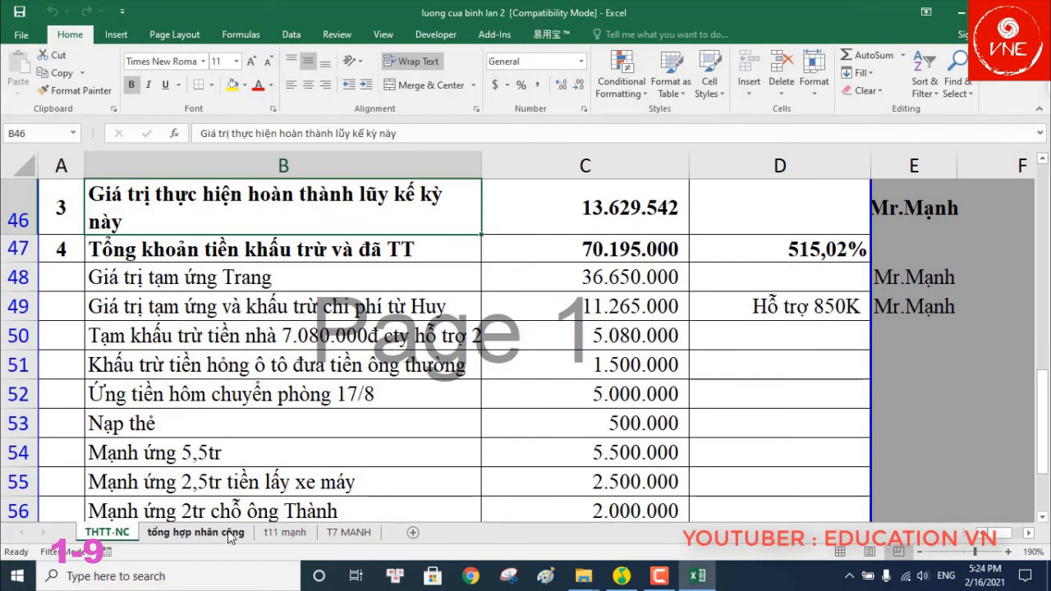
Step: Split the t11 sheet into its own .xlsx workbook in folder GOI 35 with the 易用宝 add-in's 拆分工作簿 tool
left_click(279, 533)
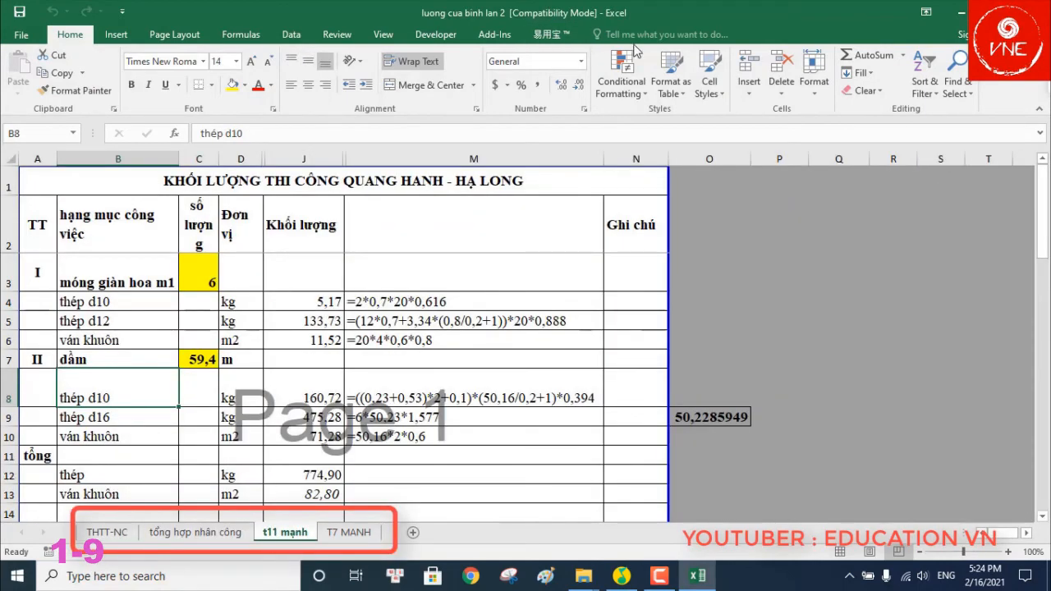
left_click(552, 36)
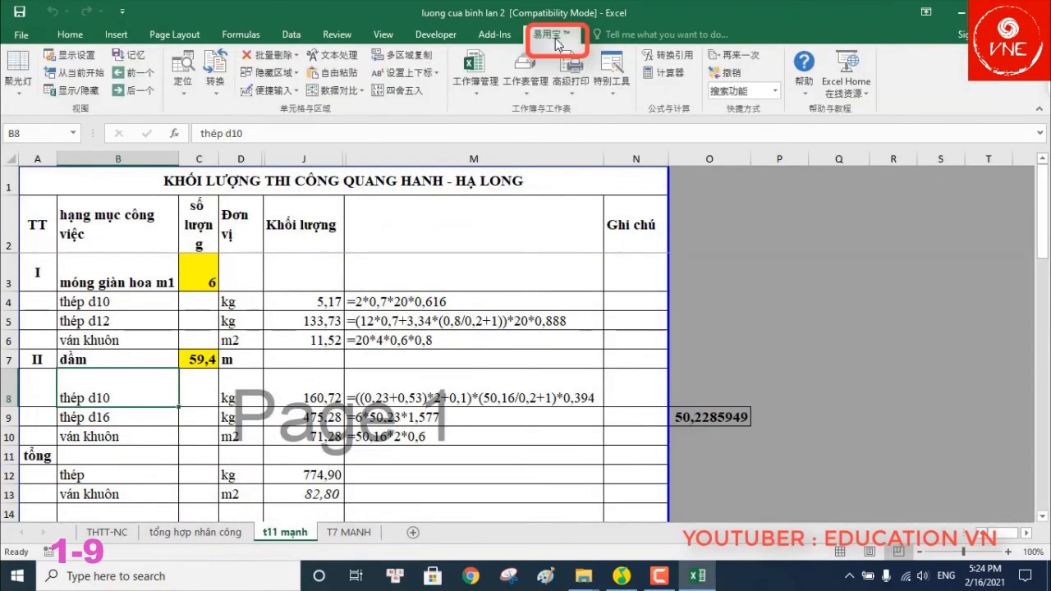
left_click(484, 94)
left_click(501, 121)
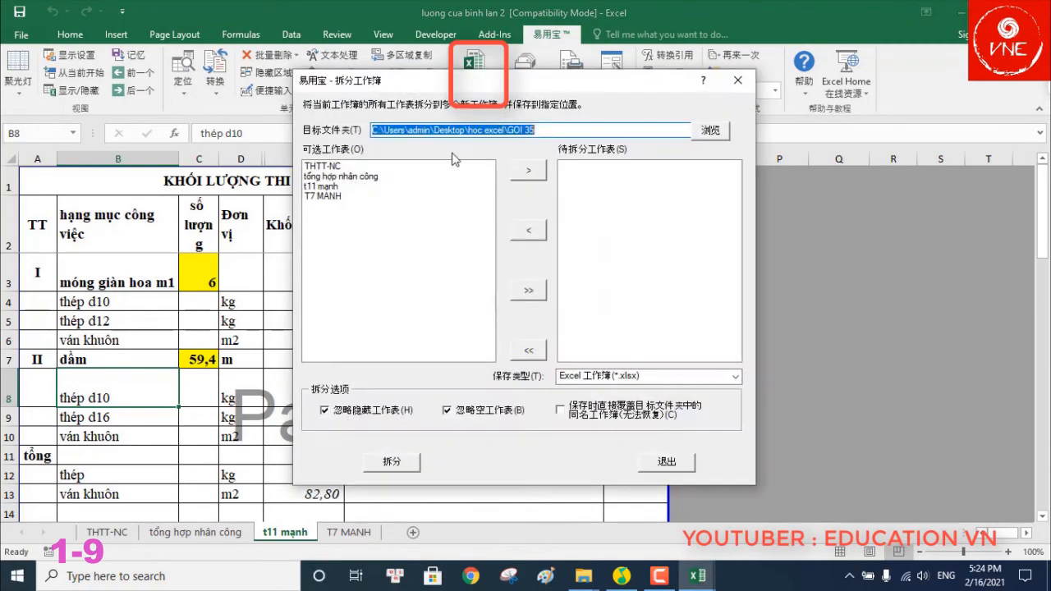
left_click(323, 186)
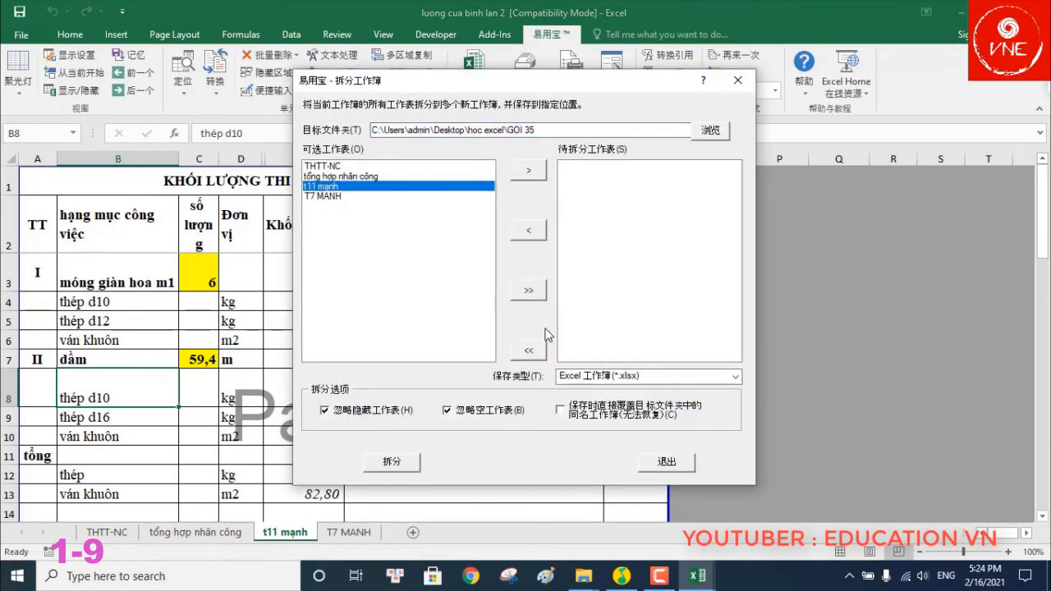
left_click(535, 174)
left_click(392, 462)
left_click(612, 352)
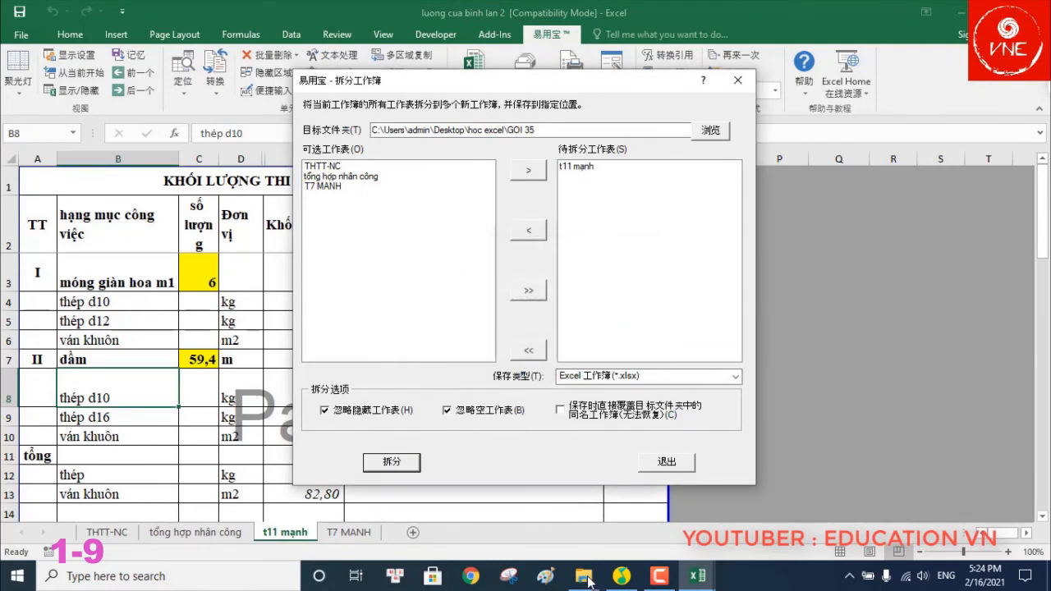
Step: Open the split-off t11 workbook from folder GOI 35 in File Explorer and exit the 拆分工作簿 dialog
mouse_move(588, 579)
left_click(659, 521)
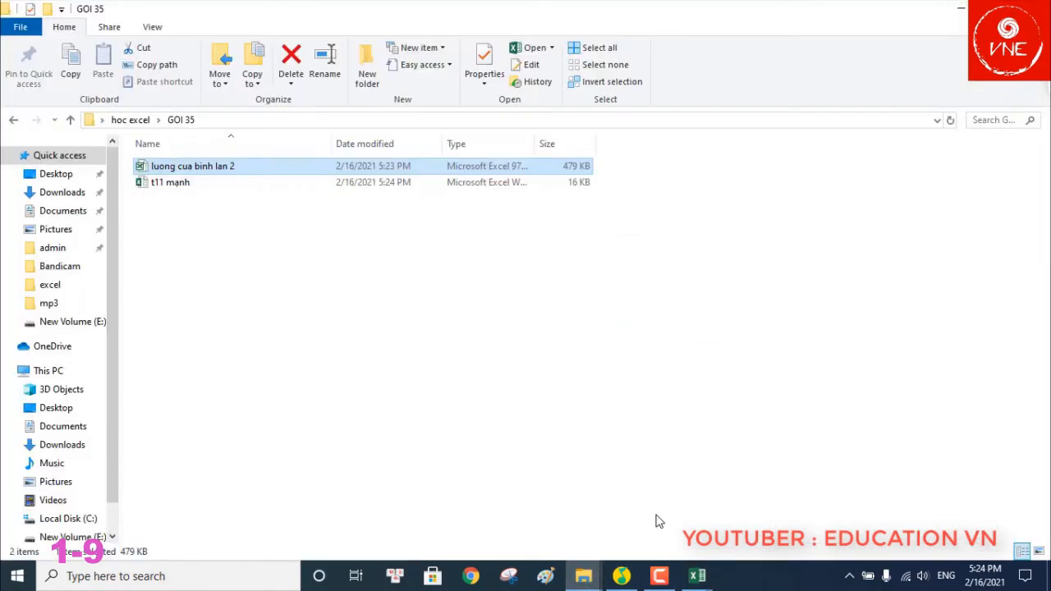
double_click(213, 187)
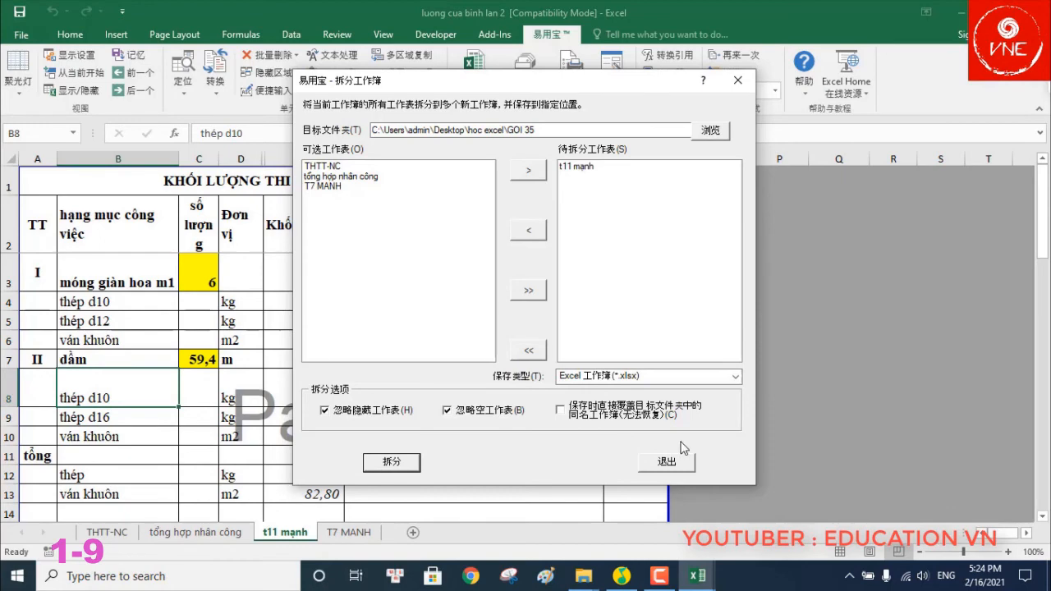
left_click(667, 468)
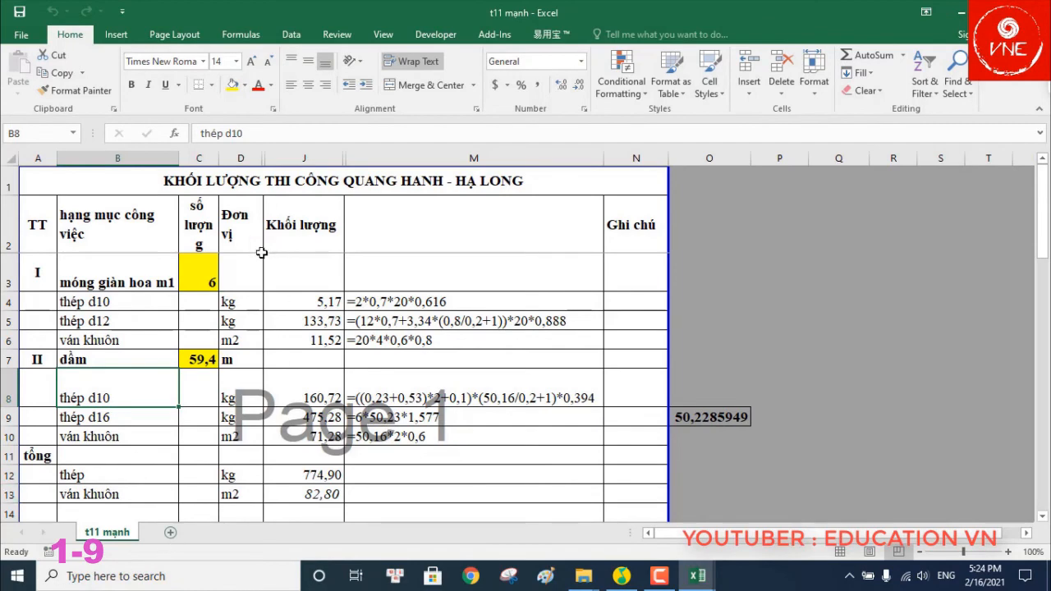
Step: Check cells in the thép d10 and thép d12 rows of the split-off t11 workbook, including J4's formula, and close the workbook
left_click(241, 322)
left_click(319, 308)
left_click(381, 303)
left_click(306, 303)
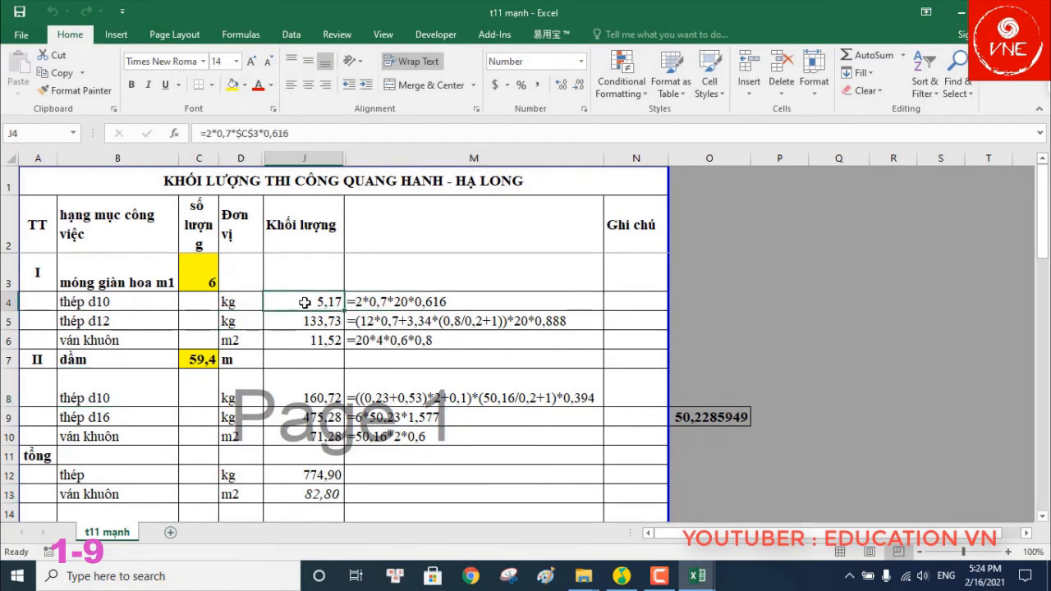
left_click(1031, 13)
left_click(542, 305)
Step: Return to the source workbook and check J4 and the column M calculations on its t11 sheet
left_click(694, 576)
left_click(700, 577)
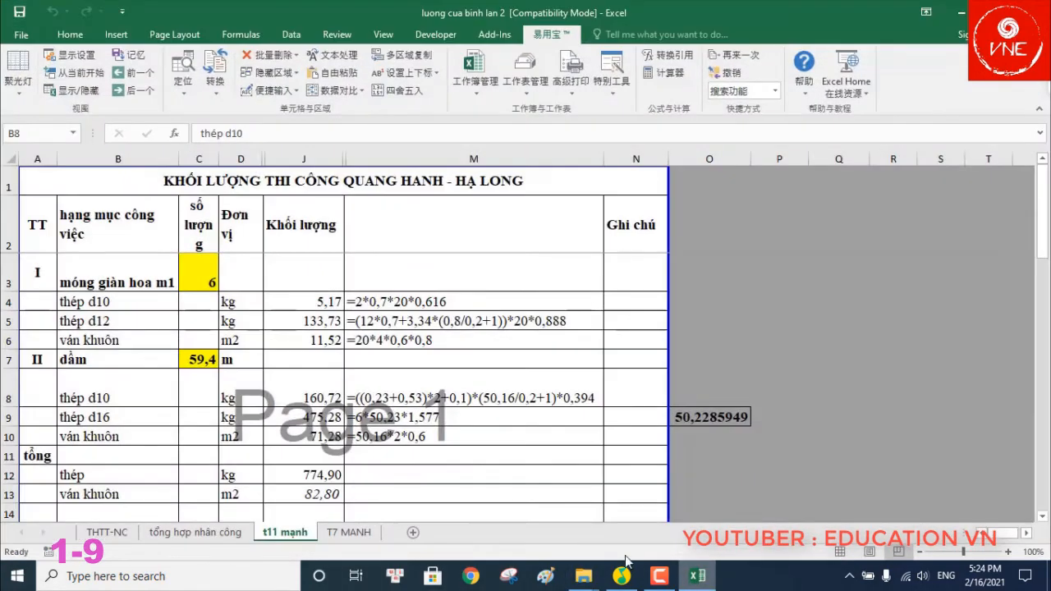
left_click(317, 313)
left_click(294, 300)
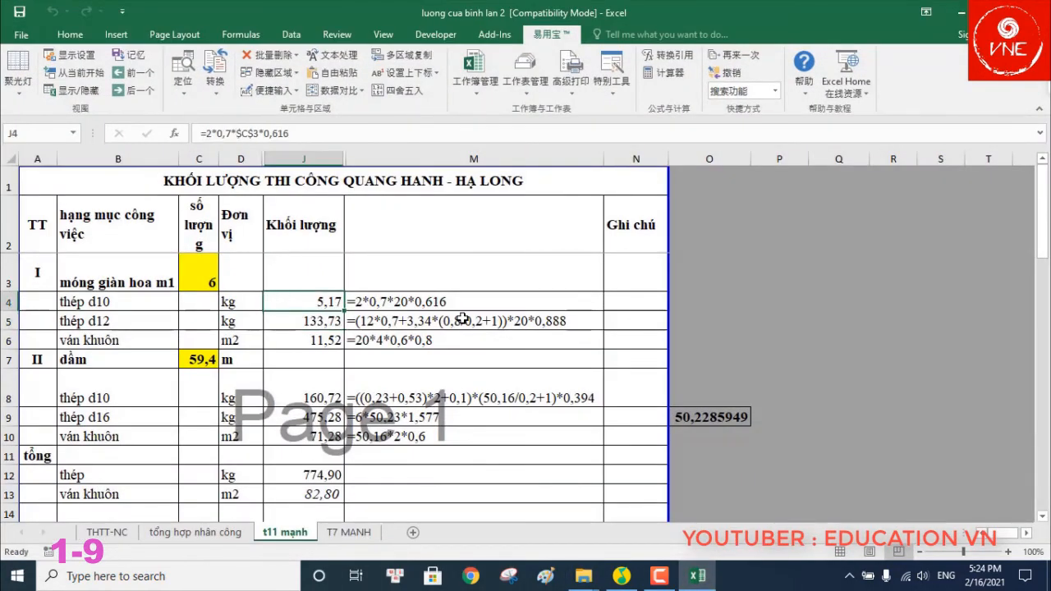
left_click(462, 315)
left_click(428, 386)
Step: Delete the split-off t11 workbook from folder GOI 35 in File Explorer
left_click(586, 575)
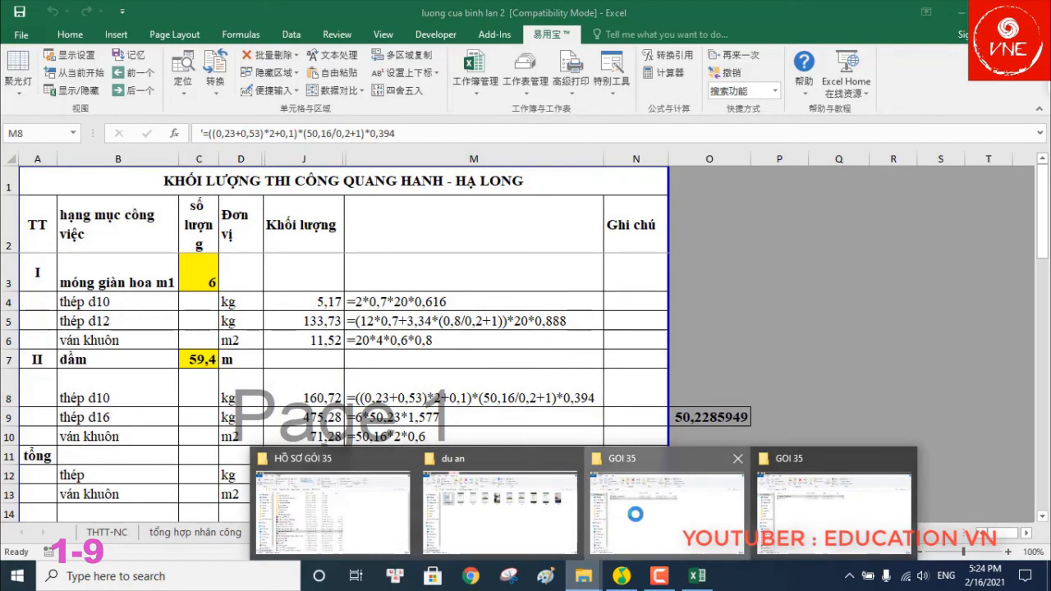
left_click(638, 523)
right_click(220, 186)
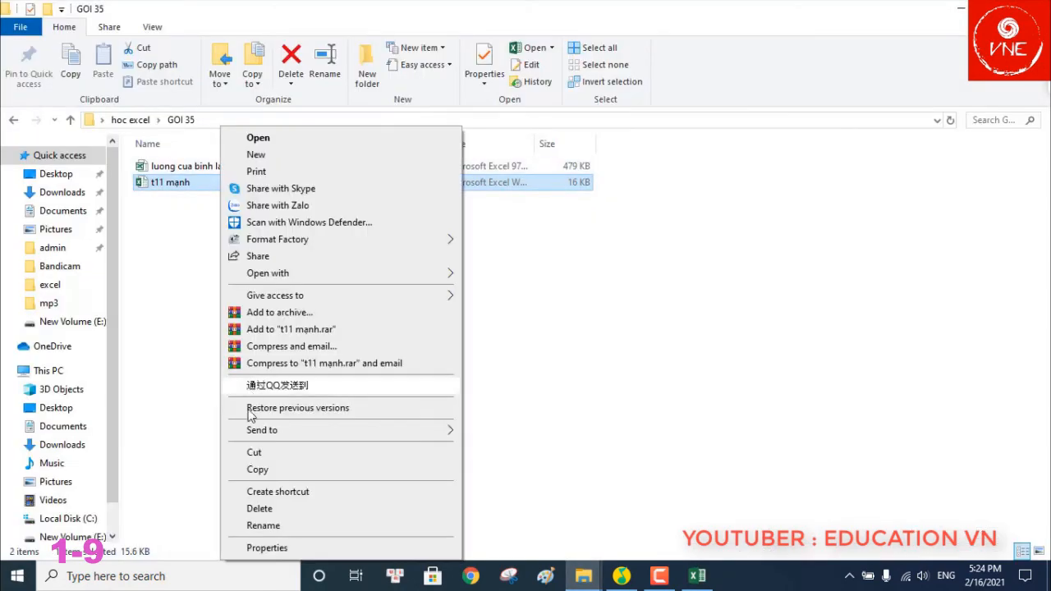
left_click(303, 502)
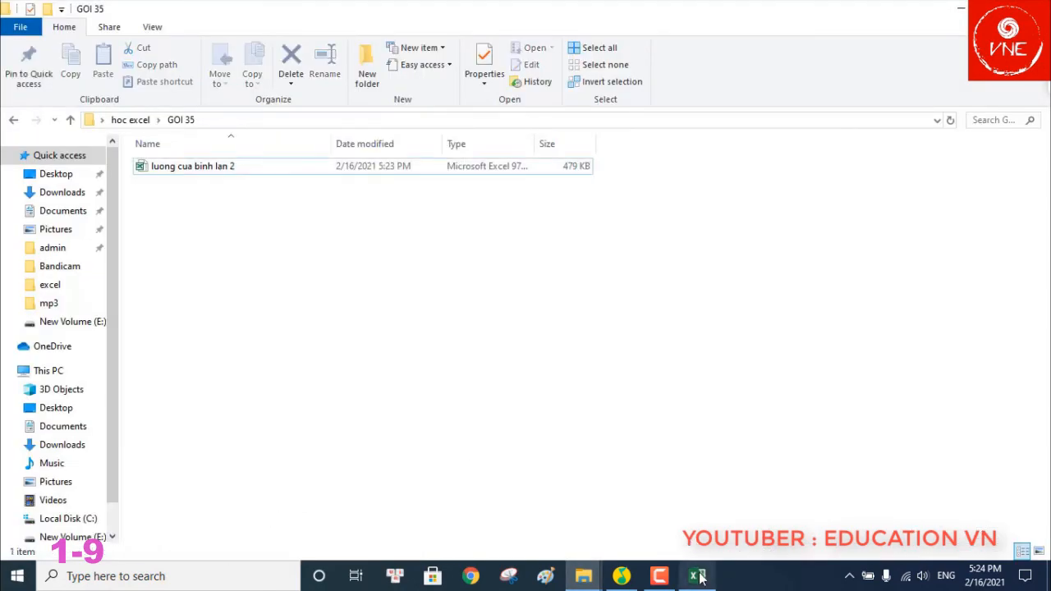
Step: Return to the source workbook and split all four sheets into separate .xlsx workbooks in folder GOI 35 with 拆分工作簿
left_click(699, 575)
left_click(517, 78)
left_click(500, 134)
left_click(528, 294)
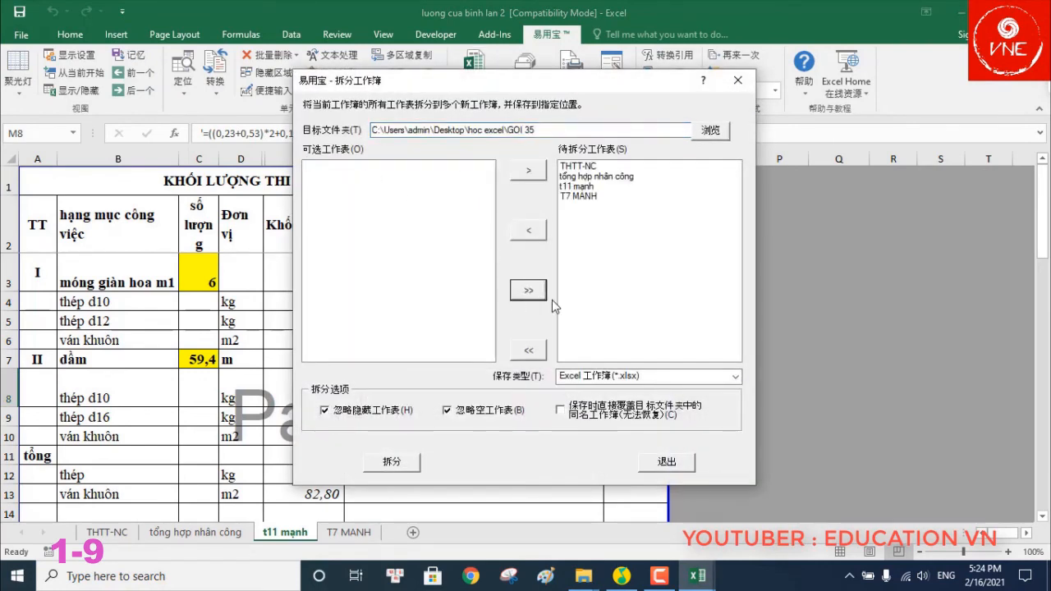
left_click(397, 462)
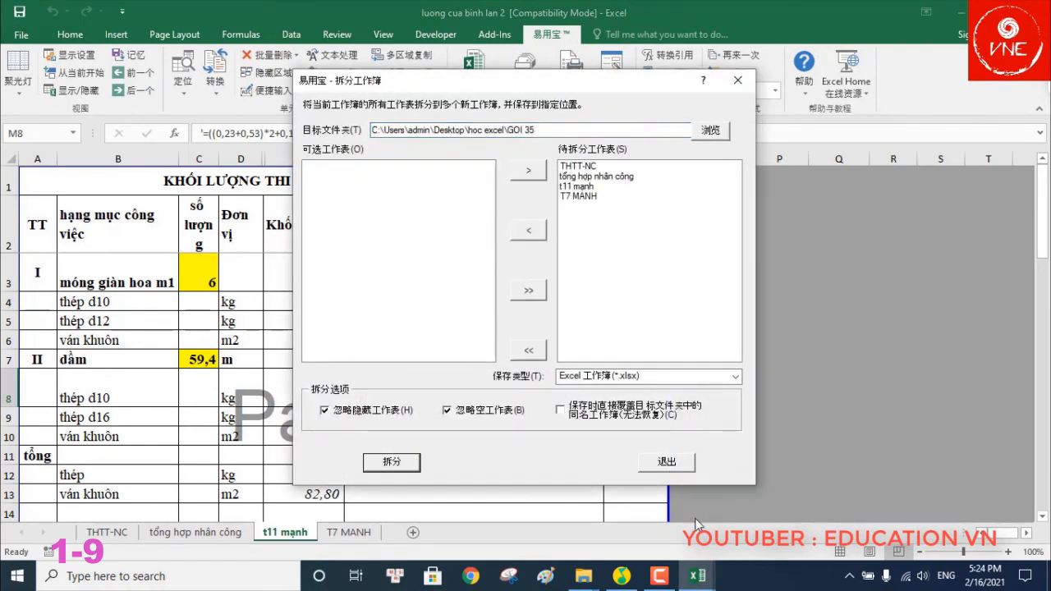
left_click(662, 576)
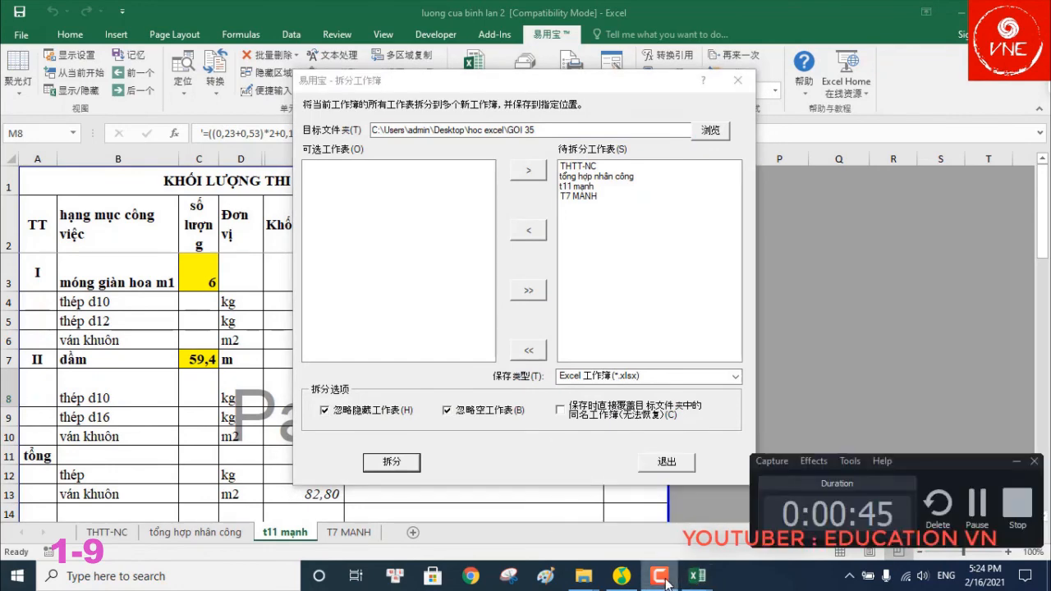
left_click(622, 351)
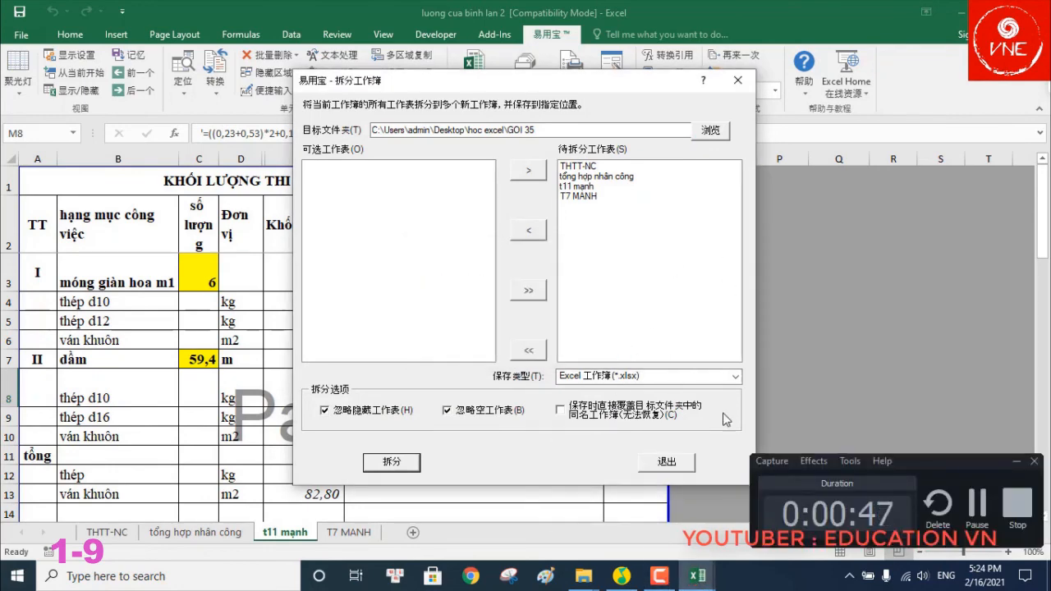
Step: Open the split-off THTT-NC workbook from folder GOI 35 in File Explorer and exit the 拆分工作簿 dialog
mouse_move(583, 575)
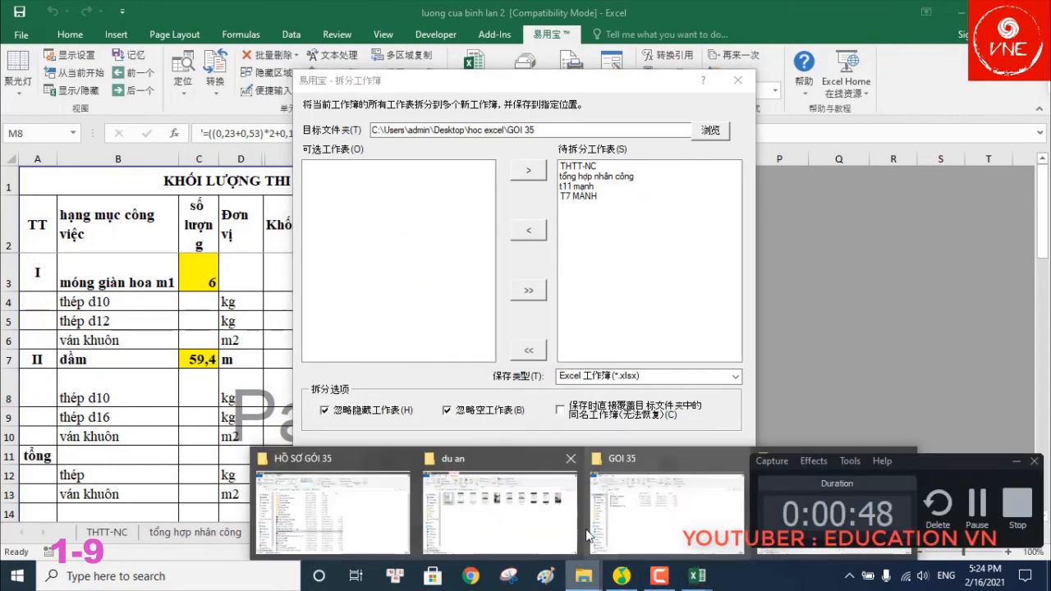
left_click(662, 534)
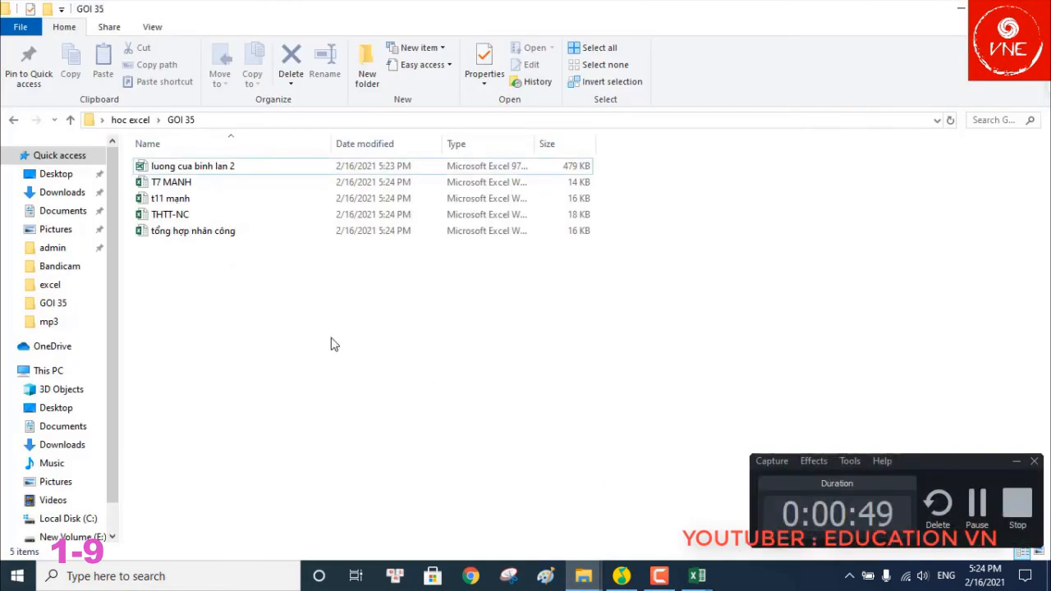
left_click(173, 217)
key("alt+Tab")
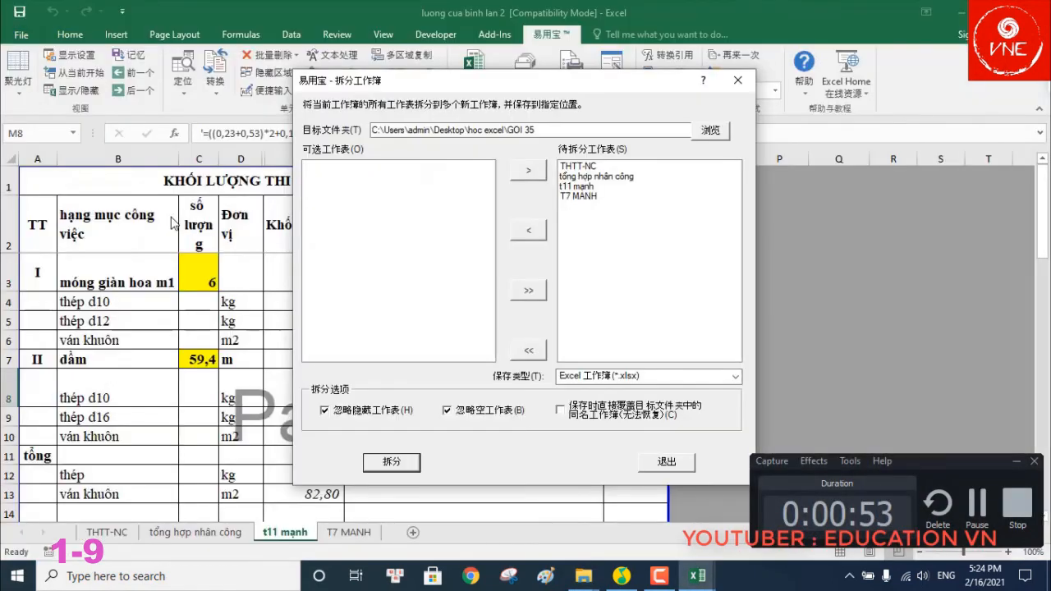
left_click(672, 469)
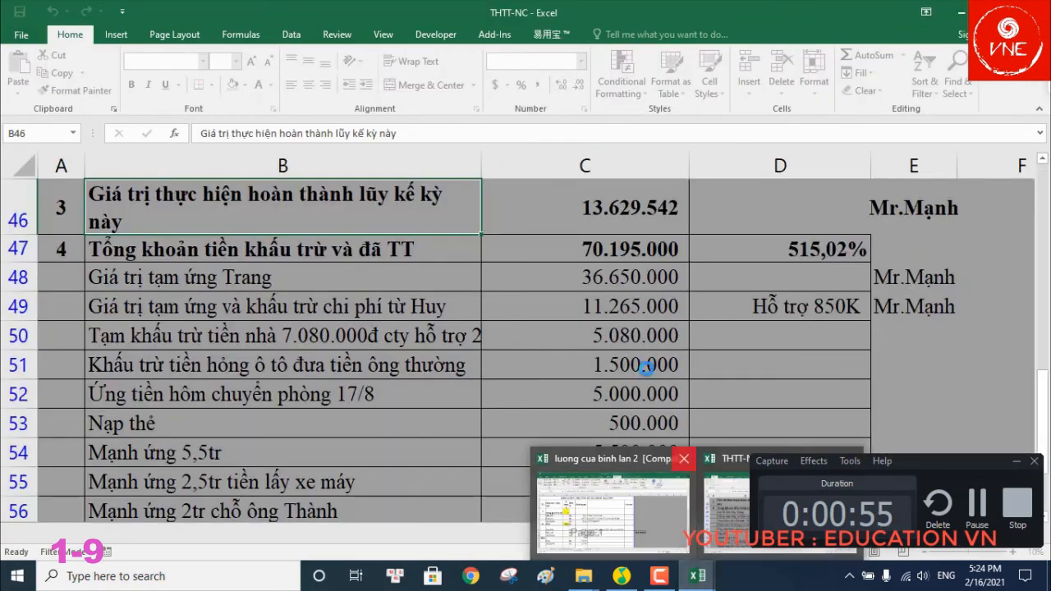
Step: Enable the content of the THTT-NC workbook and continue without updating its links
left_click(374, 330)
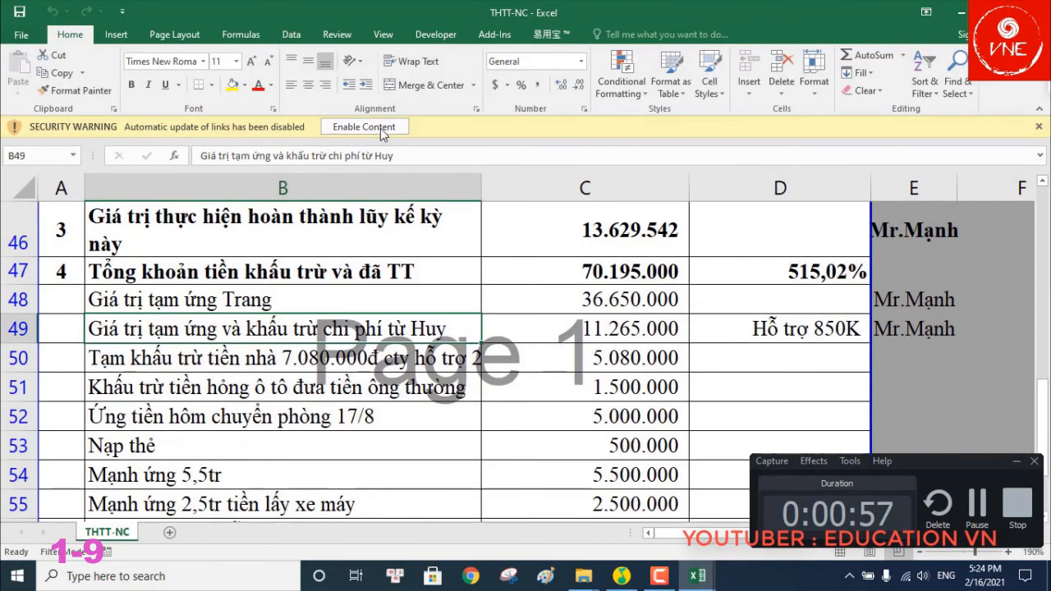
left_click(384, 131)
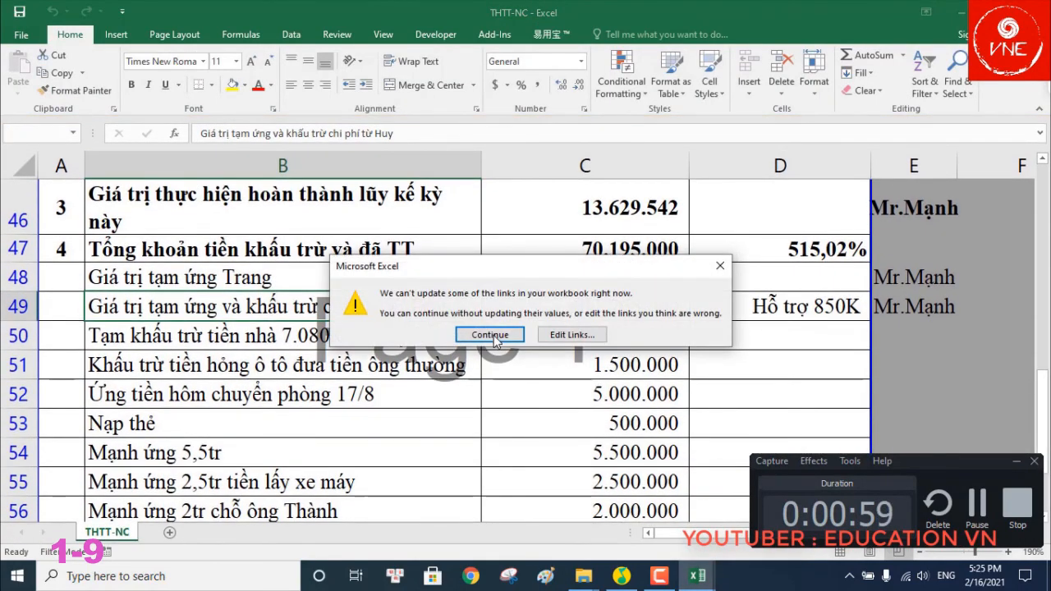
left_click(490, 334)
Step: Compare the payment table in the split-off THTT-NC workbook with the THTT-NC sheet of the source workbook
left_click(585, 423)
scroll(584, 422, "up", 2)
mouse_move(700, 581)
left_click(591, 484)
left_click(106, 532)
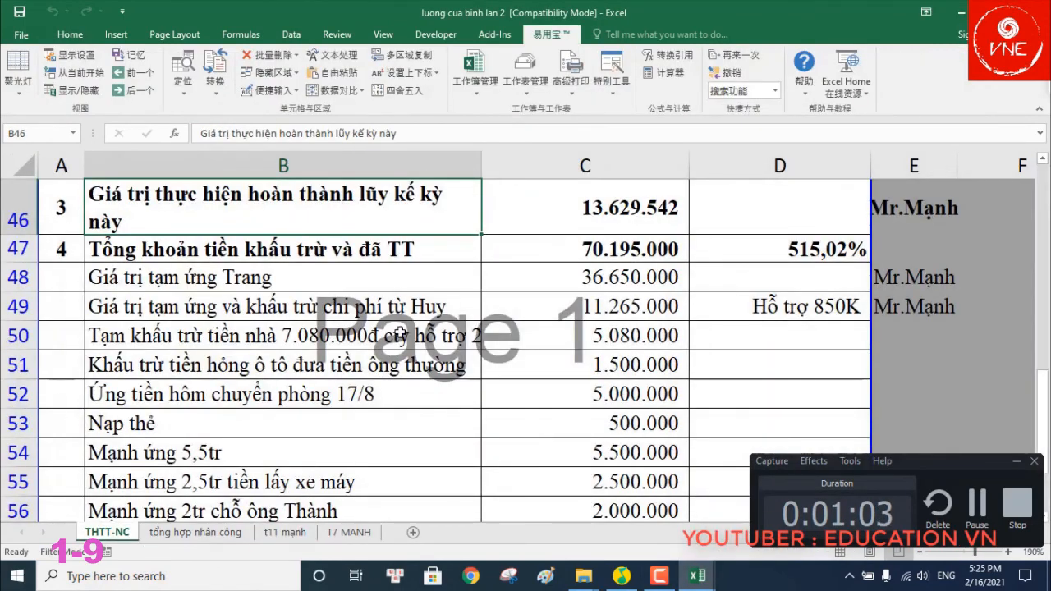
scroll(402, 328, "up", 2)
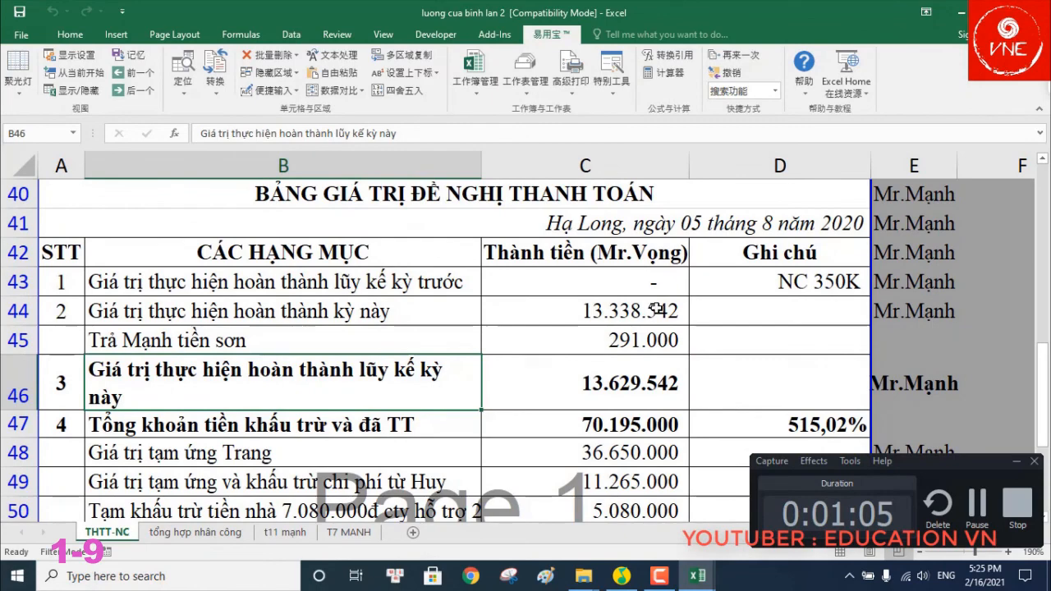
mouse_move(698, 577)
left_click(728, 518)
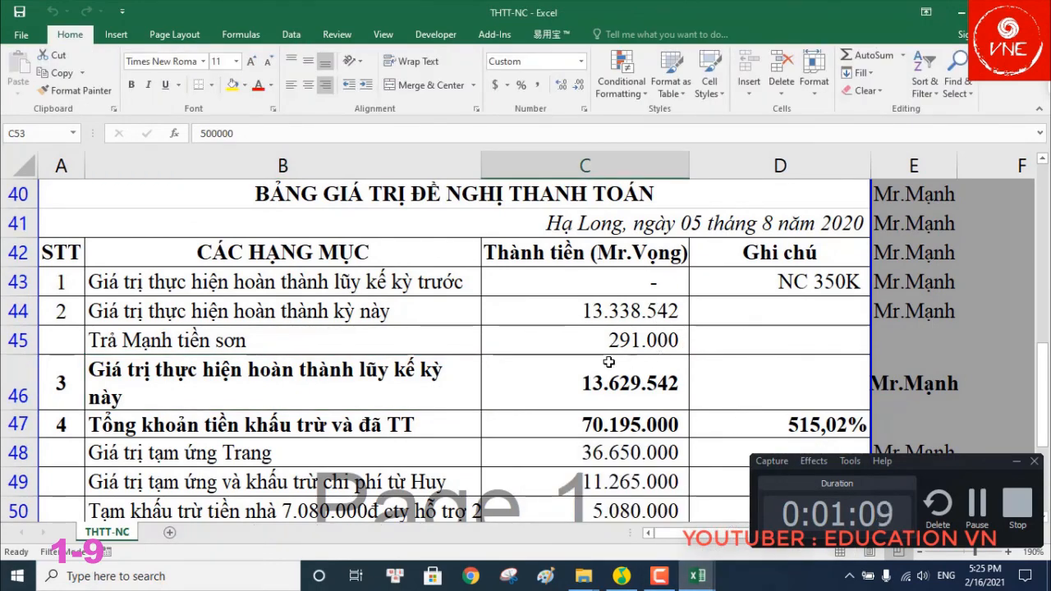
scroll(609, 361, "down", 3)
scroll(610, 326, "up", 3)
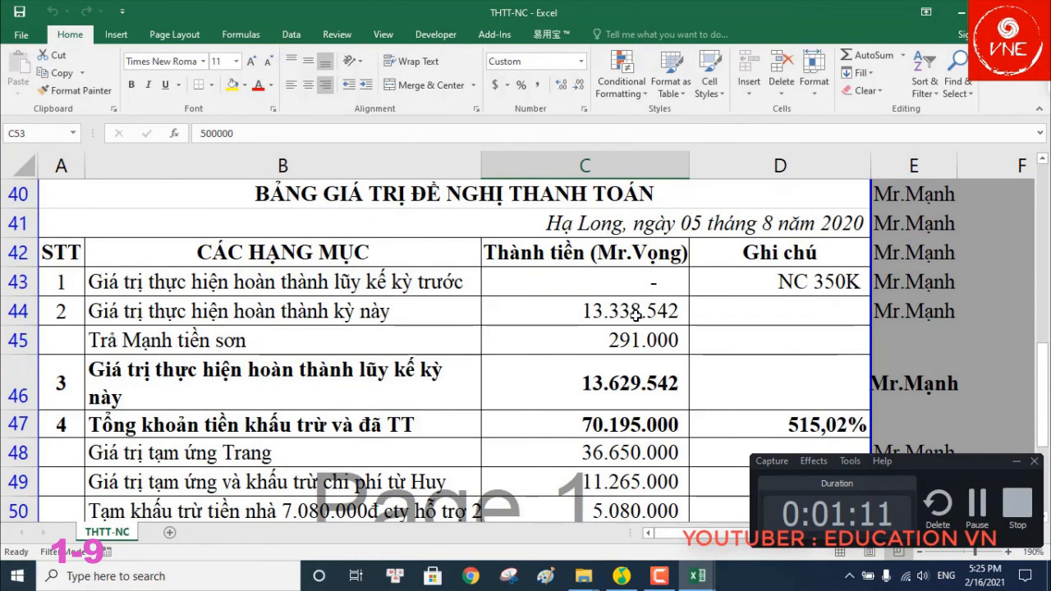